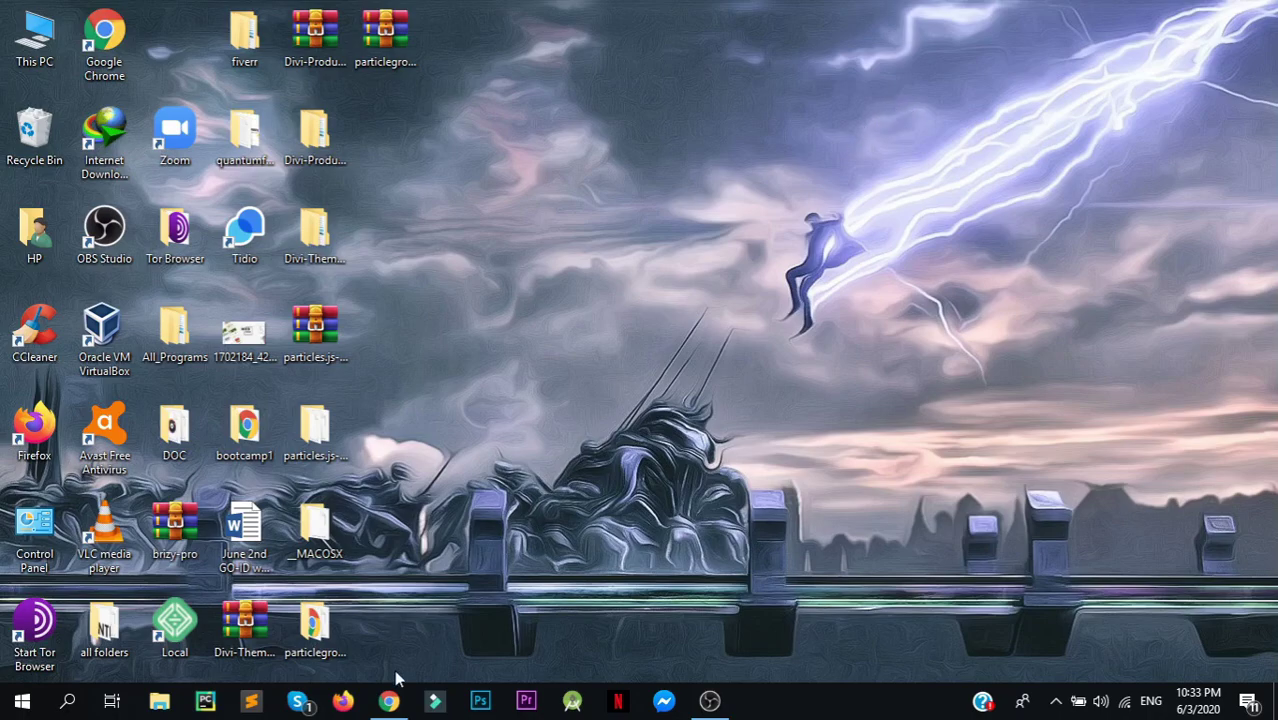
- Switch to Google Chrome, search Google for "vs code" and open the Download Visual Studio Code page
left_click(388, 700)
scroll(214, 234, "down", 4)
scroll(214, 234, "up", 4)
left_click(252, 15)
left_click(216, 15)
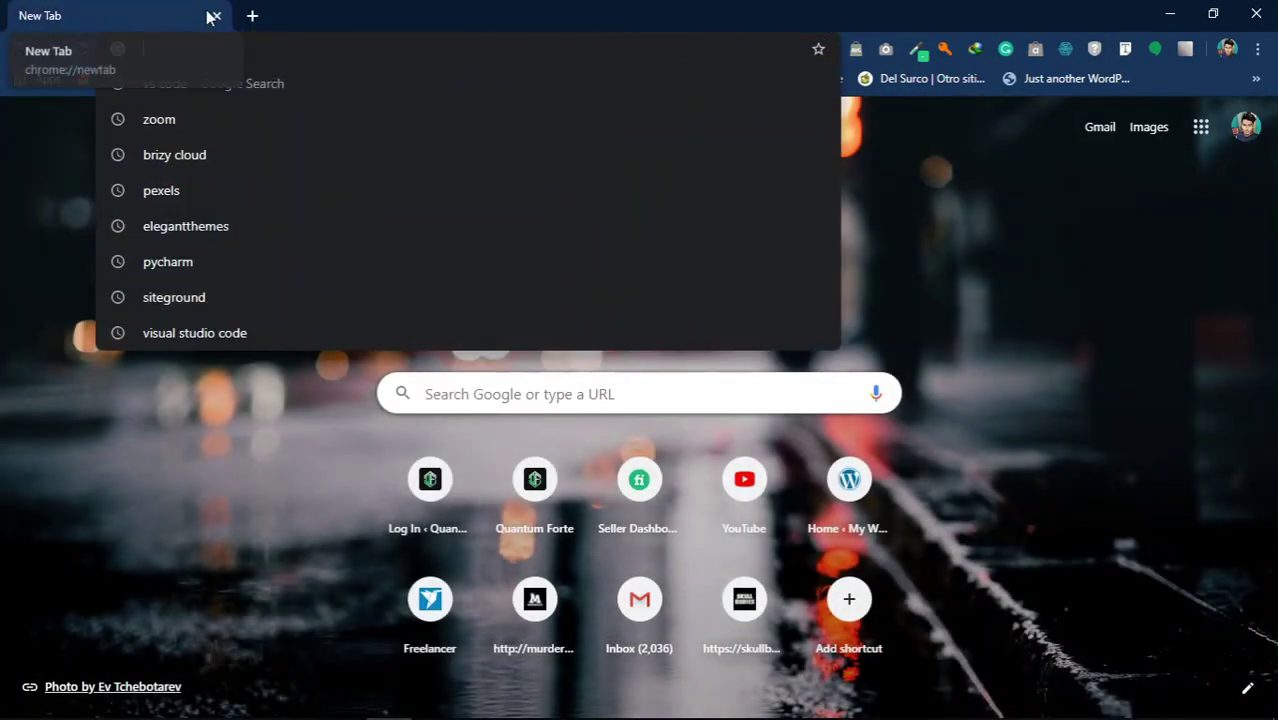
type("vs code")
key("Return")
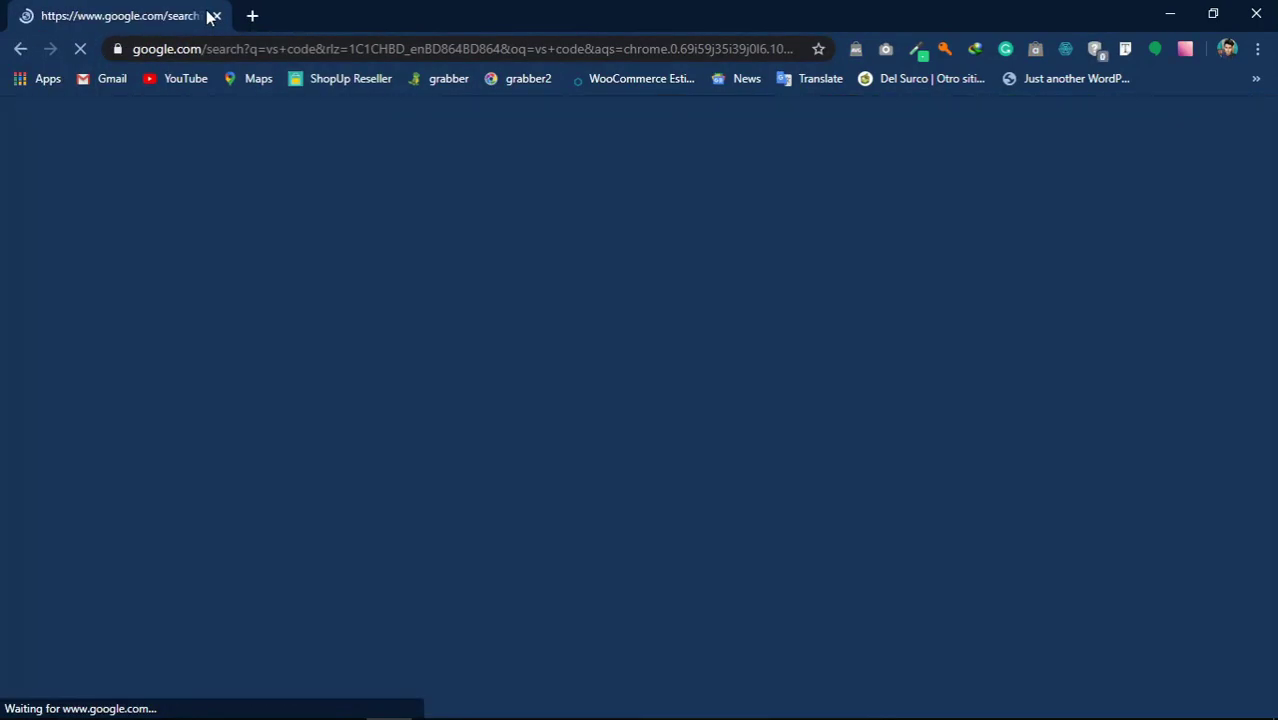
scroll(210, 300, "down", 2)
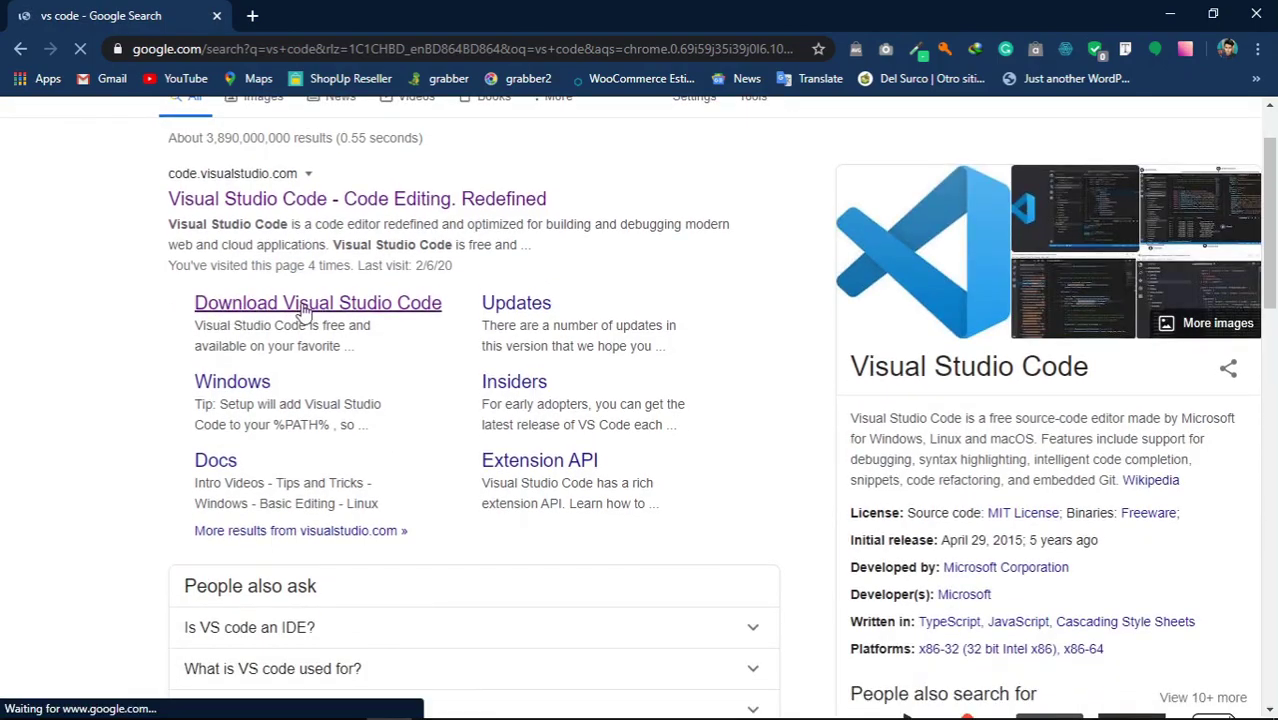
left_click(315, 303)
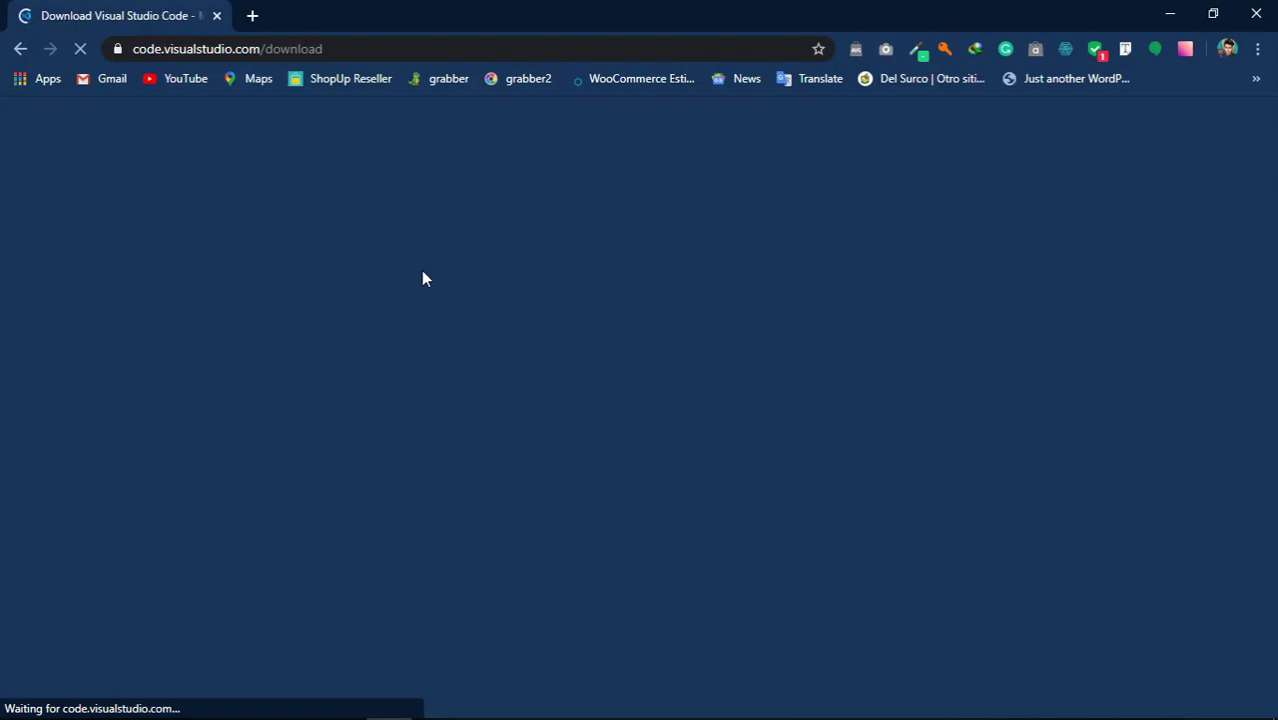
- Request the Windows installer of Visual Studio Code and dismiss the duplicate download
scroll(383, 300, "down", 4)
scroll(380, 300, "up", 3)
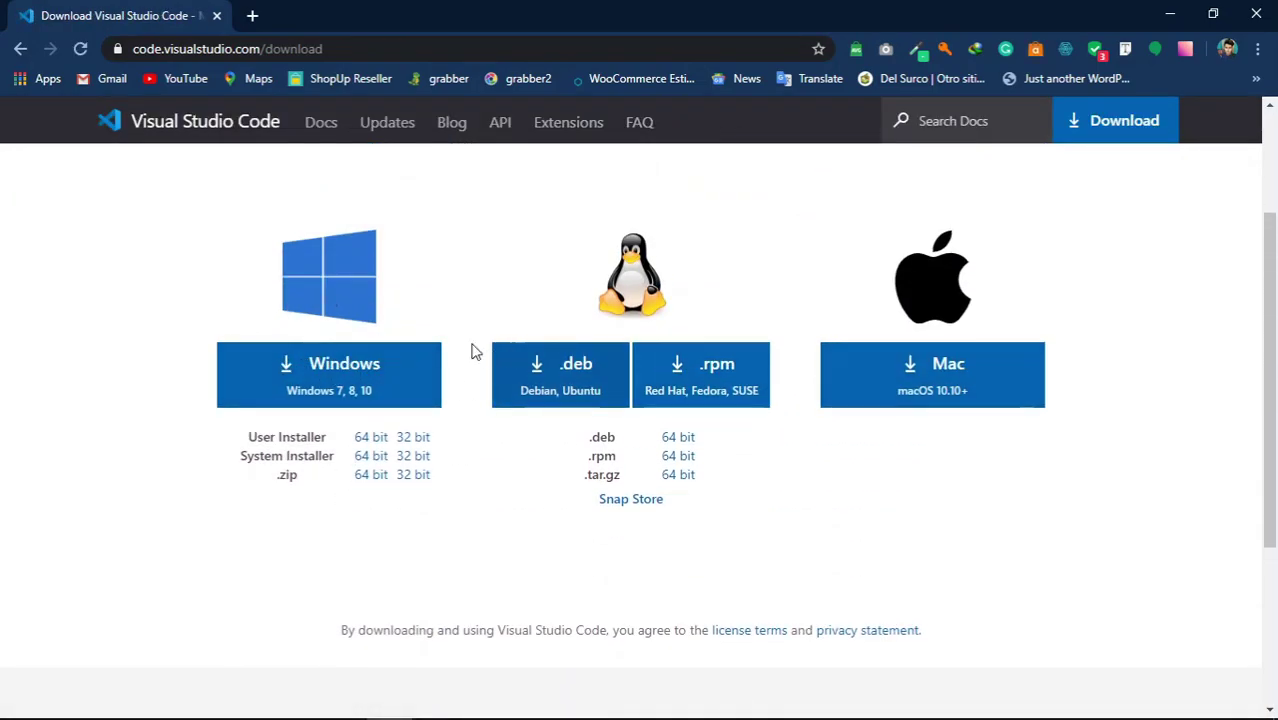
left_click(289, 372)
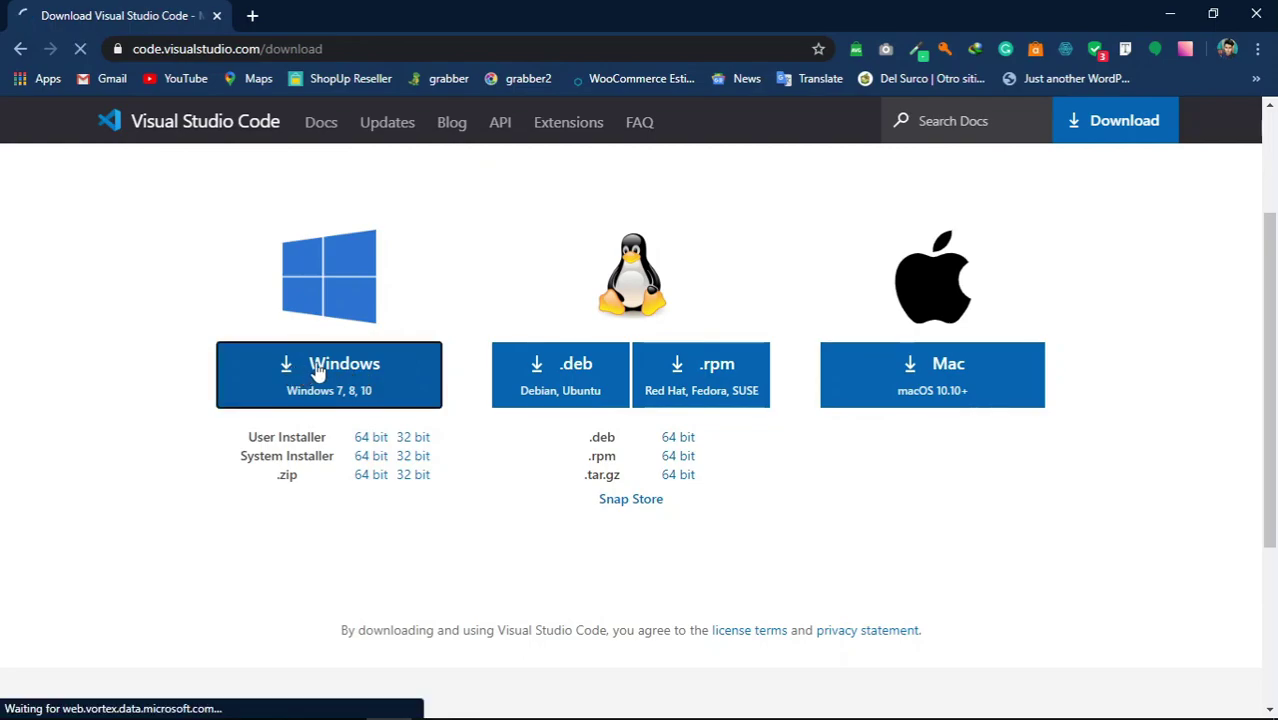
scroll(484, 284, "down", 5)
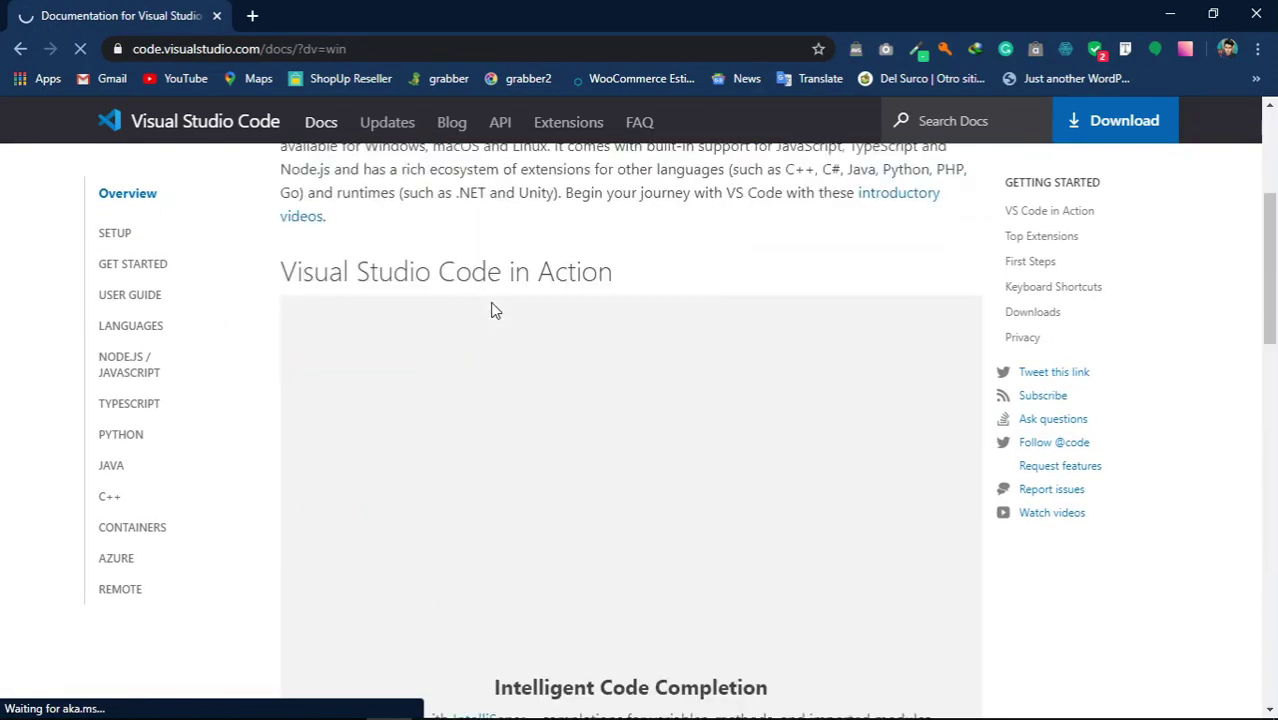
scroll(493, 312, "down", 5)
scroll(493, 312, "up", 3)
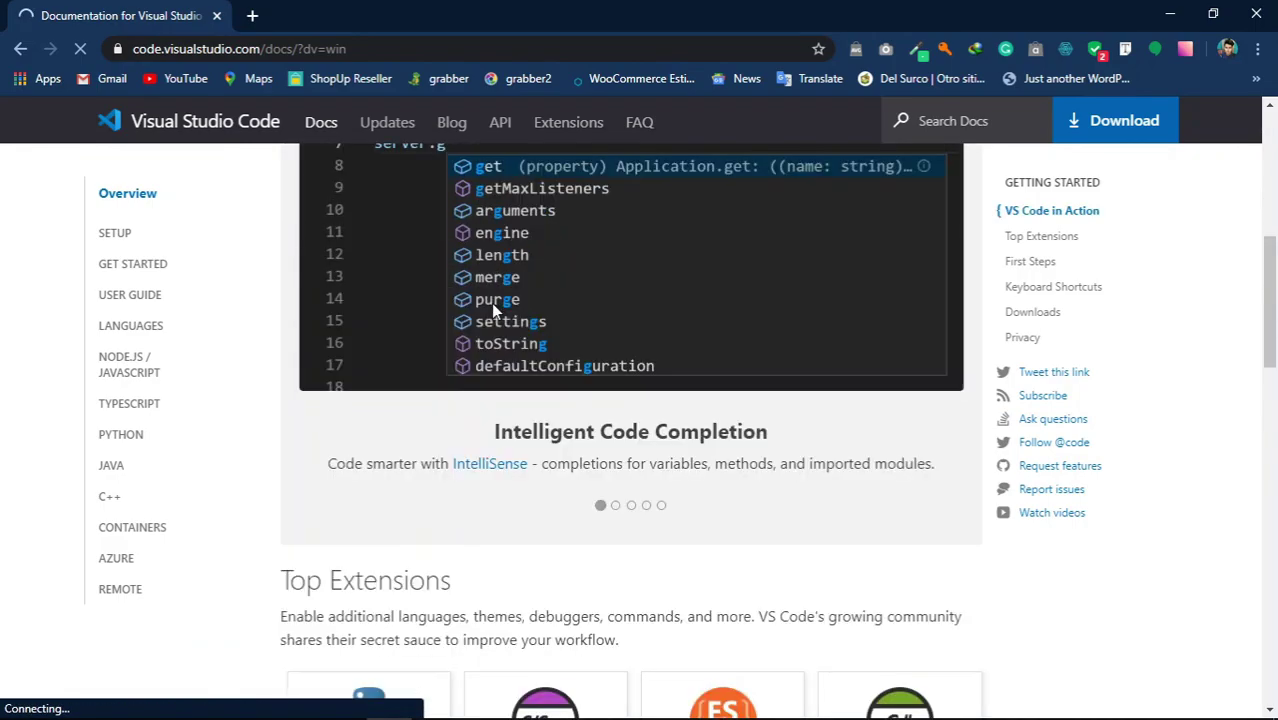
scroll(420, 300, "up", 5)
scroll(345, 288, "down", 2)
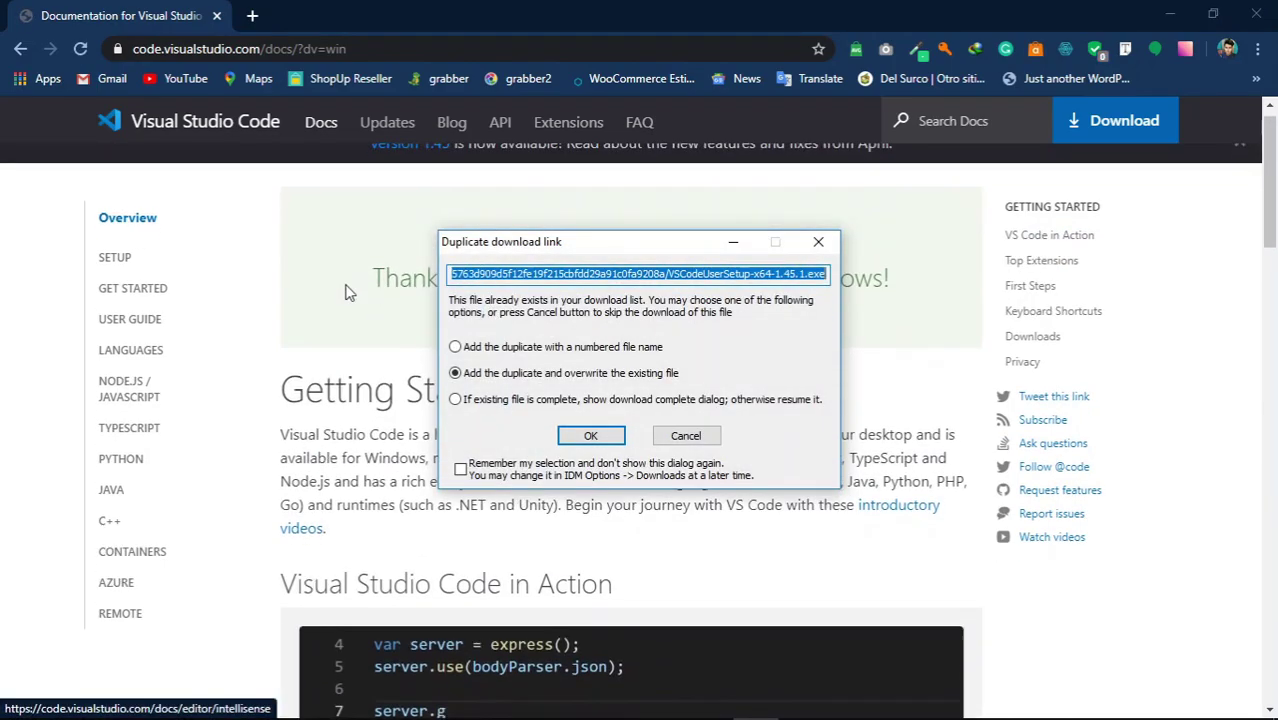
left_click_drag(637, 241, 744, 230)
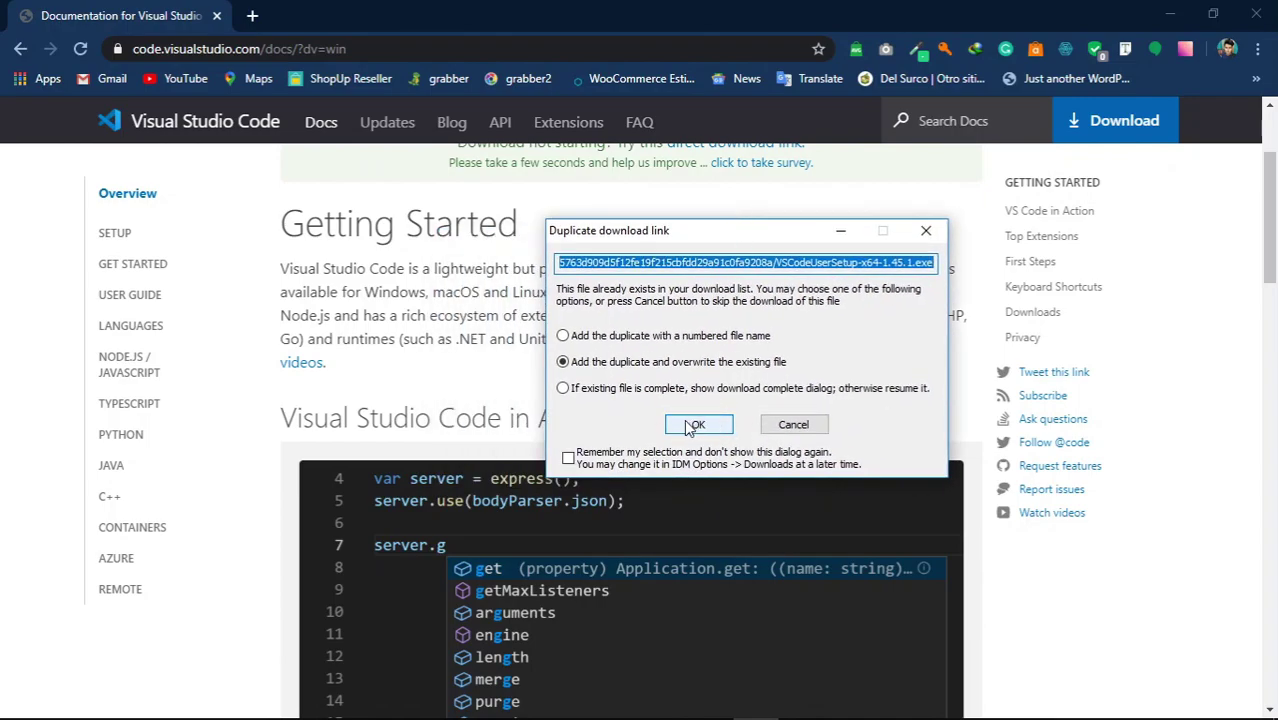
left_click(925, 233)
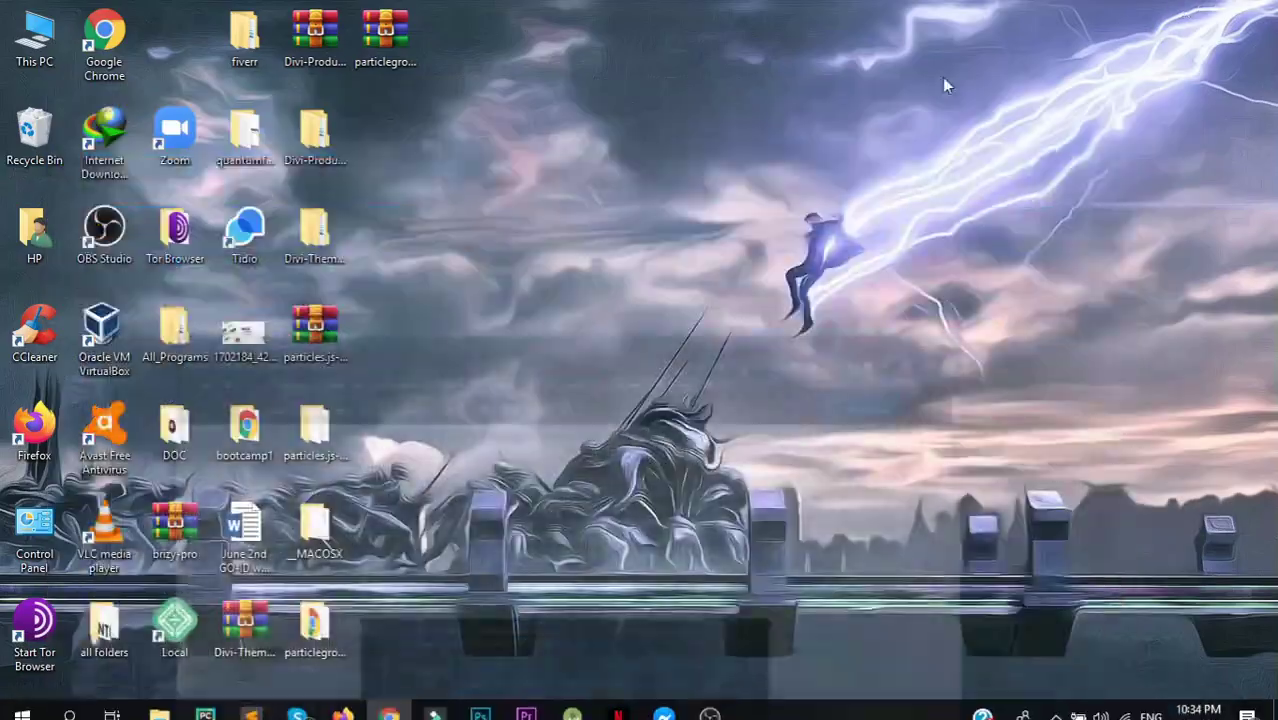
- Switch to File Explorer and launch VSCodeUserSetup-x64-1.45.1 from the Programs folder in Downloads, closing the folder window
left_click(159, 714)
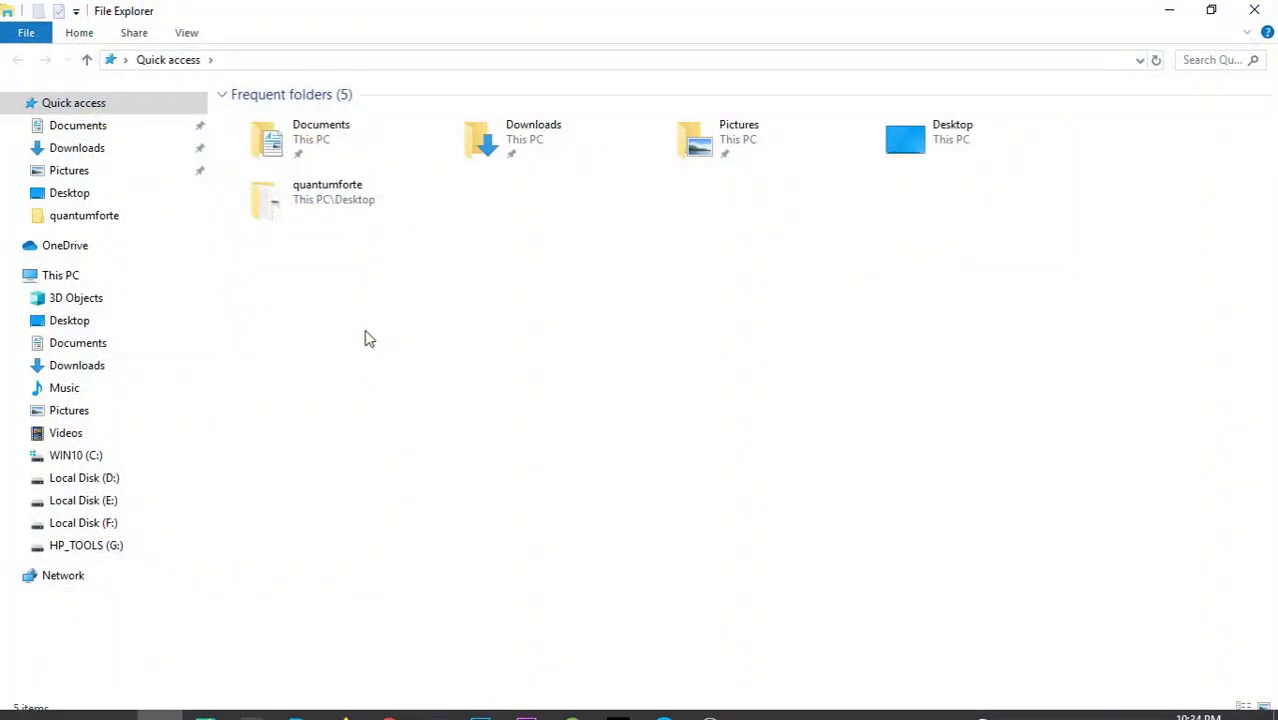
left_click(94, 149)
double_click(685, 160)
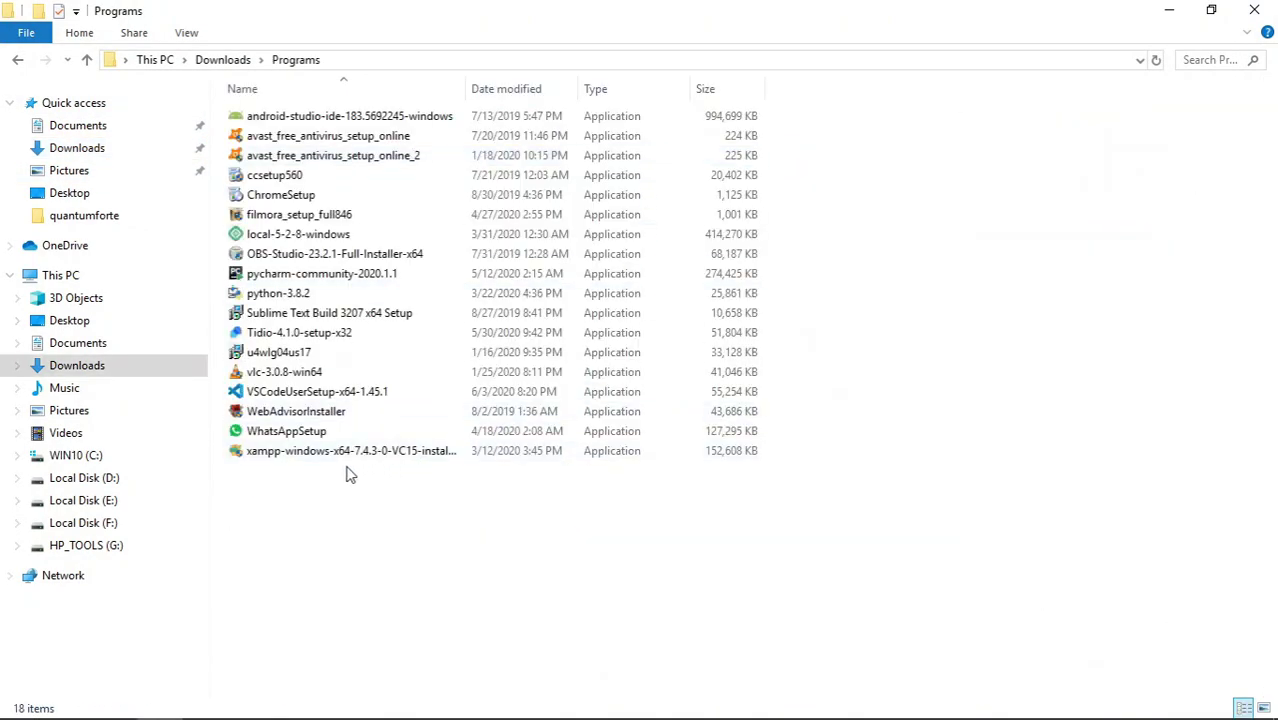
double_click(408, 398)
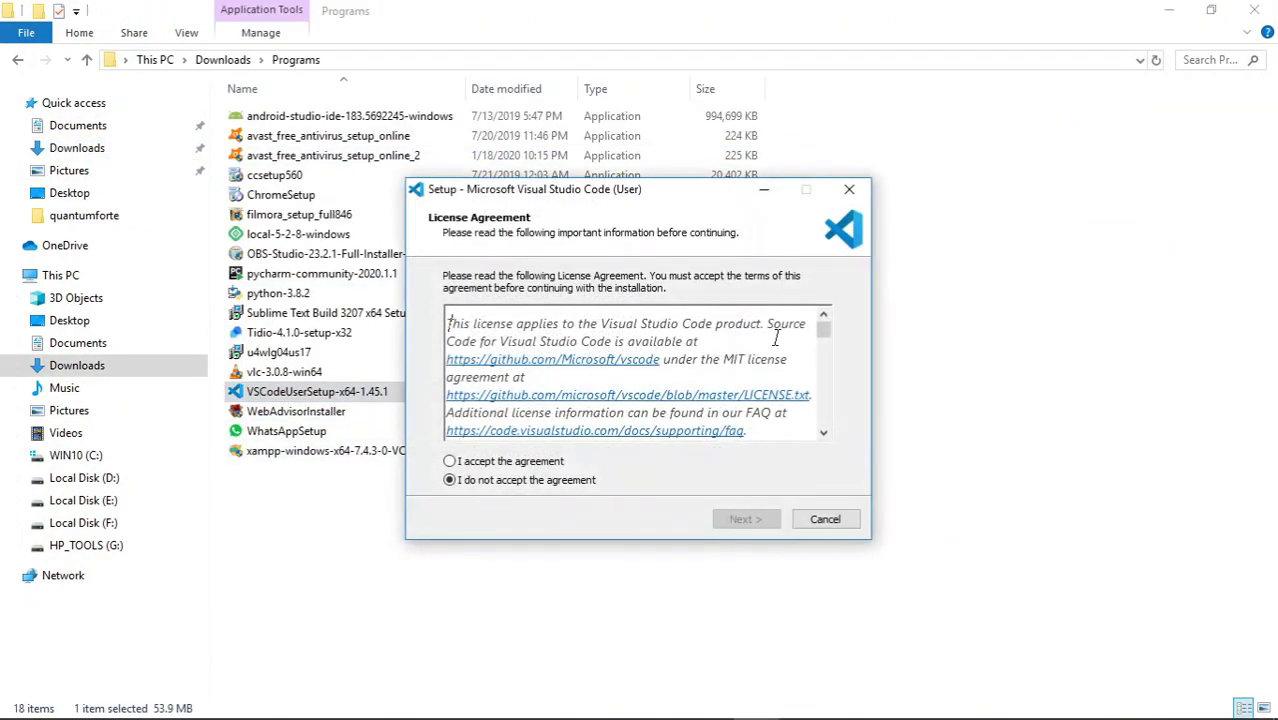
left_click(1250, 8)
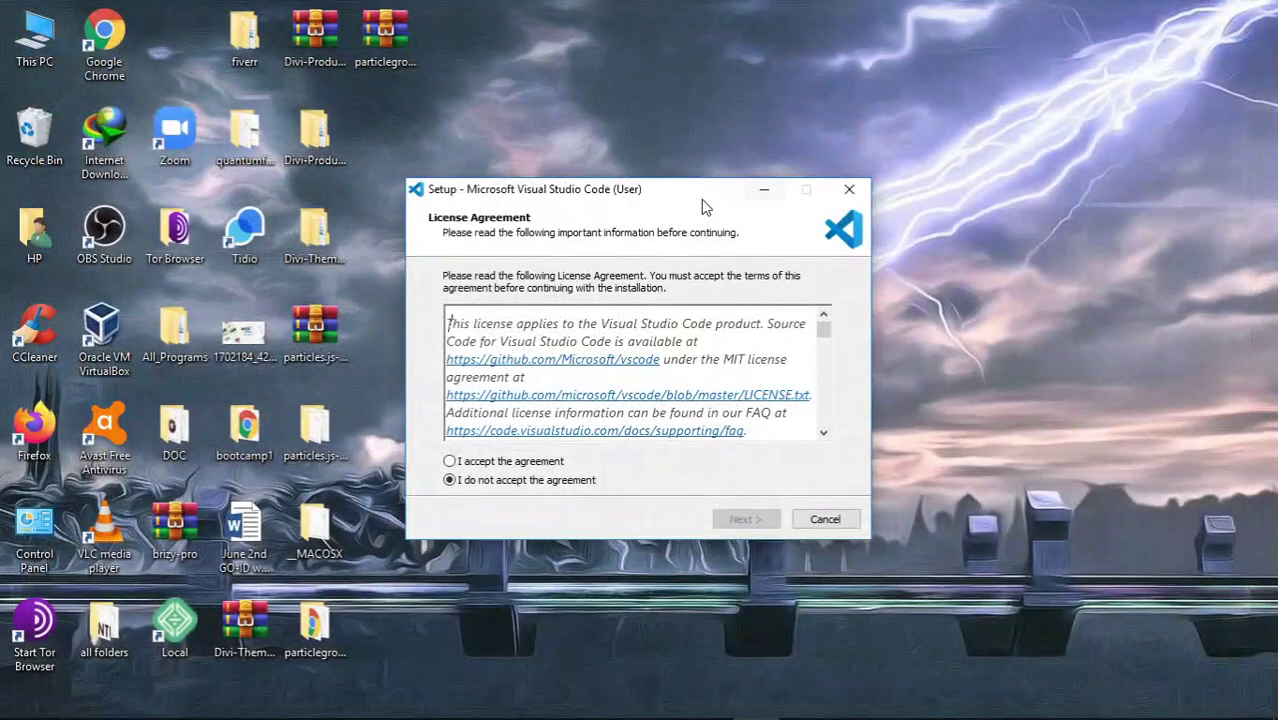
- Accept the license agreement and keep the default destination and the Visual Studio Code Start Menu folder
left_click_drag(665, 192, 709, 93)
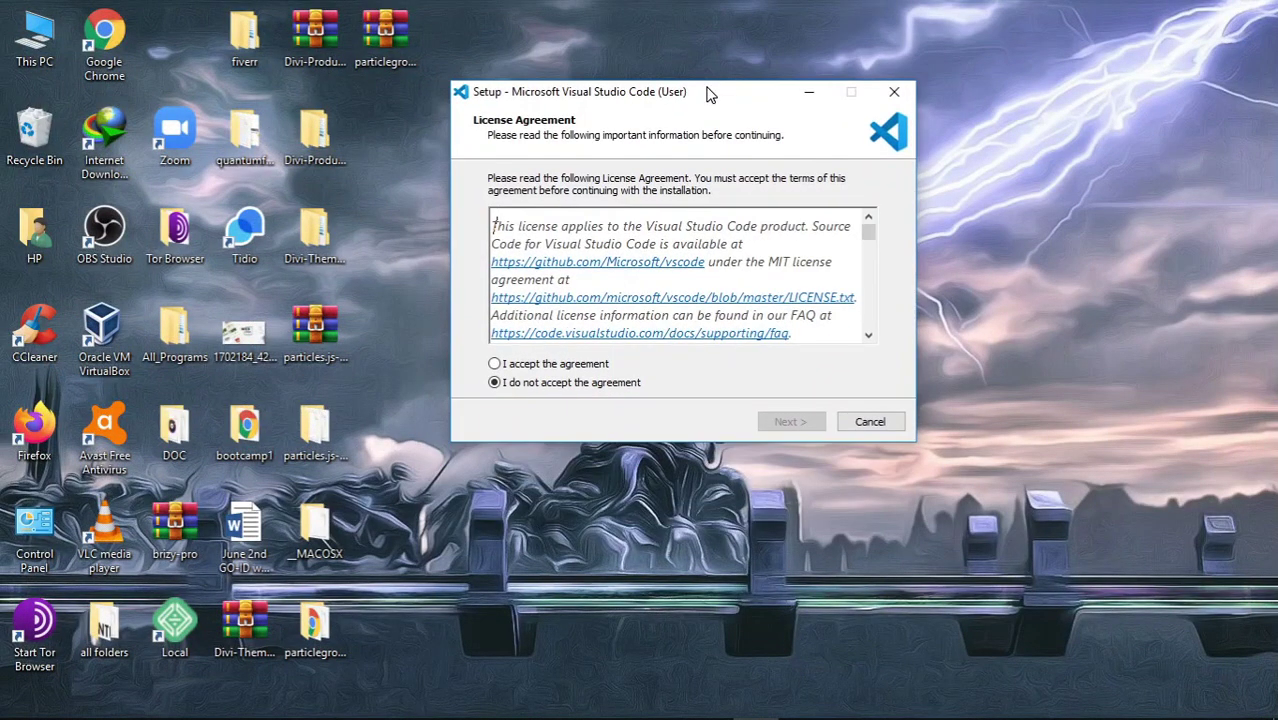
left_click(494, 364)
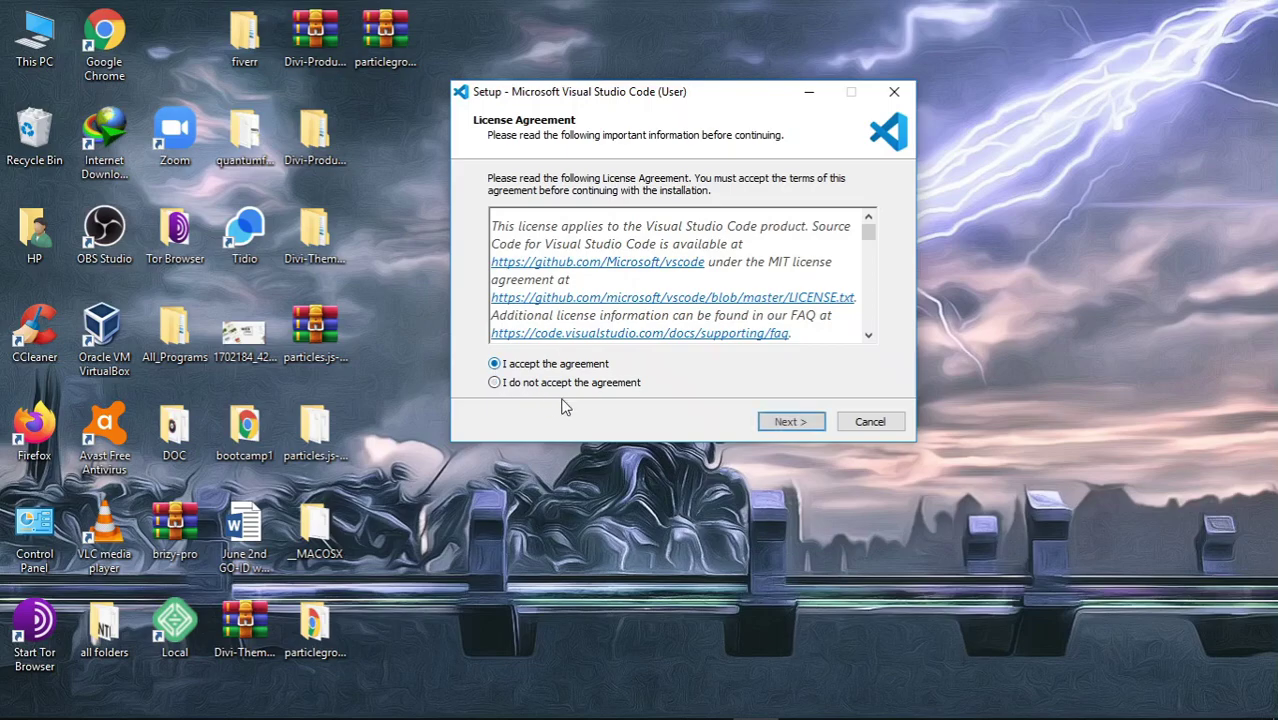
left_click(789, 421)
left_click(789, 421)
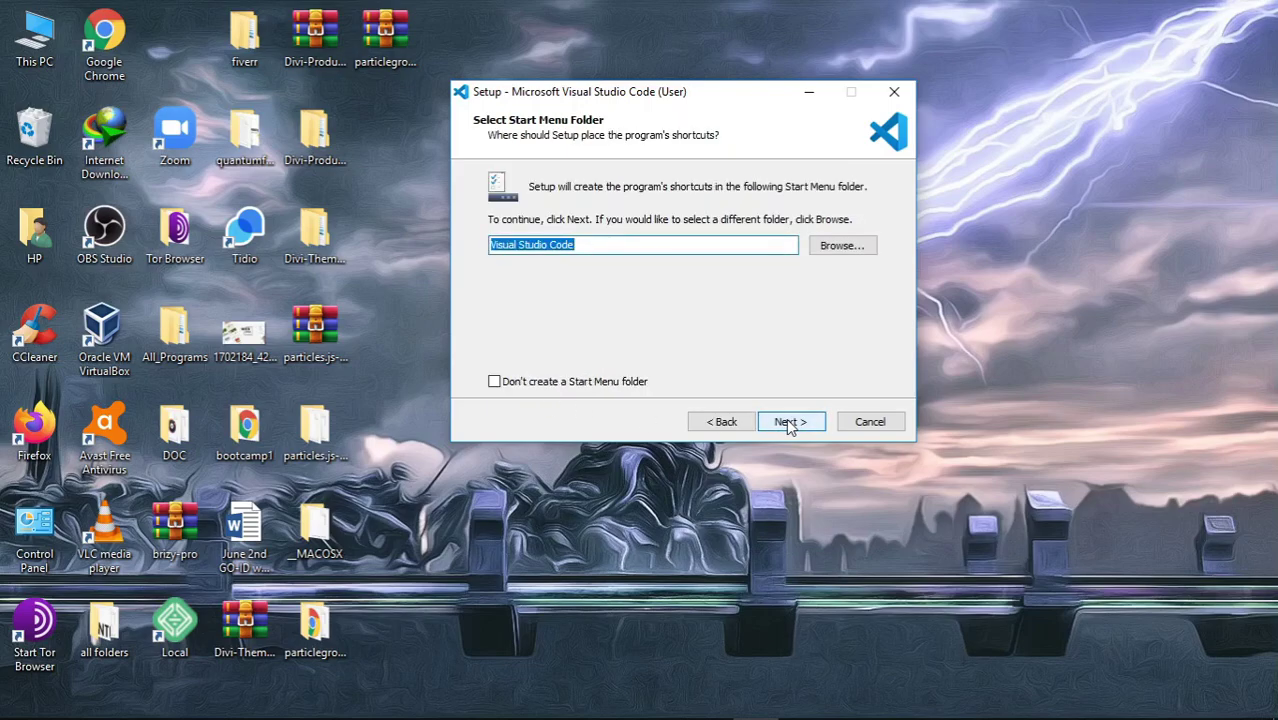
left_click(789, 421)
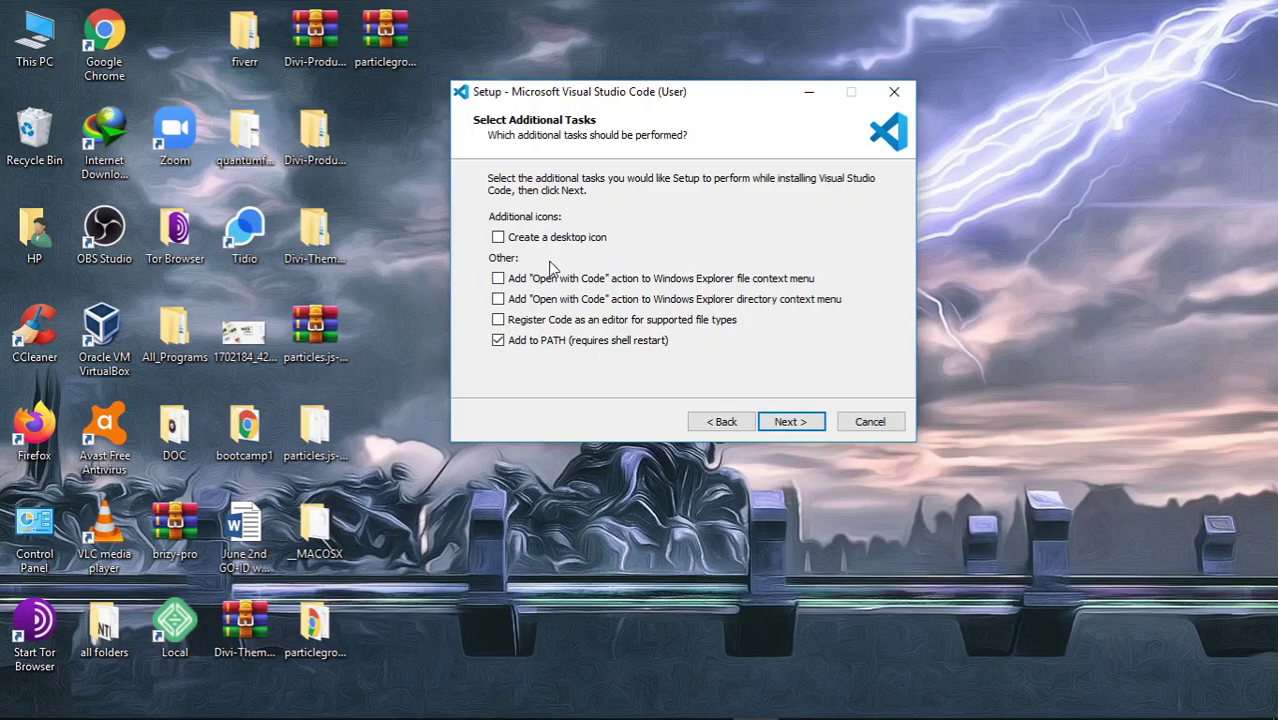
- Install Visual Studio Code with a desktop icon and Add to PATH, and finish the setup with launching enabled
left_click(775, 425)
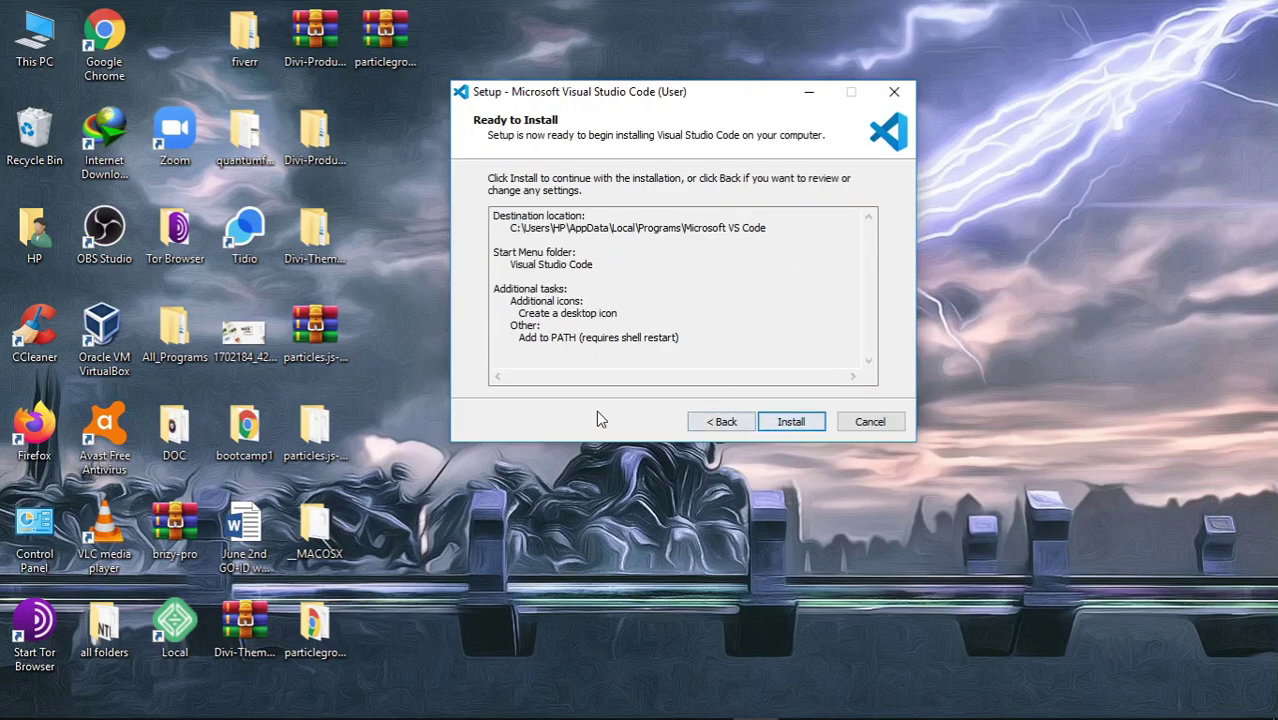
left_click(792, 422)
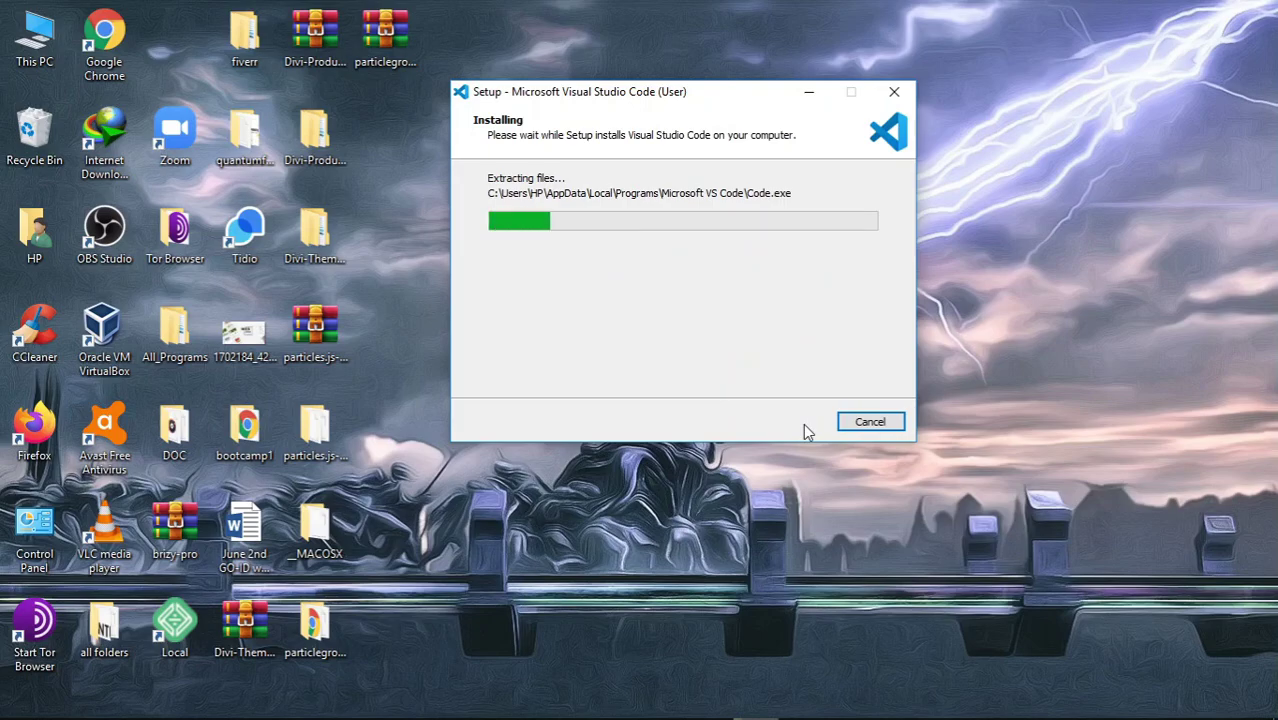
left_click_drag(714, 101, 992, 77)
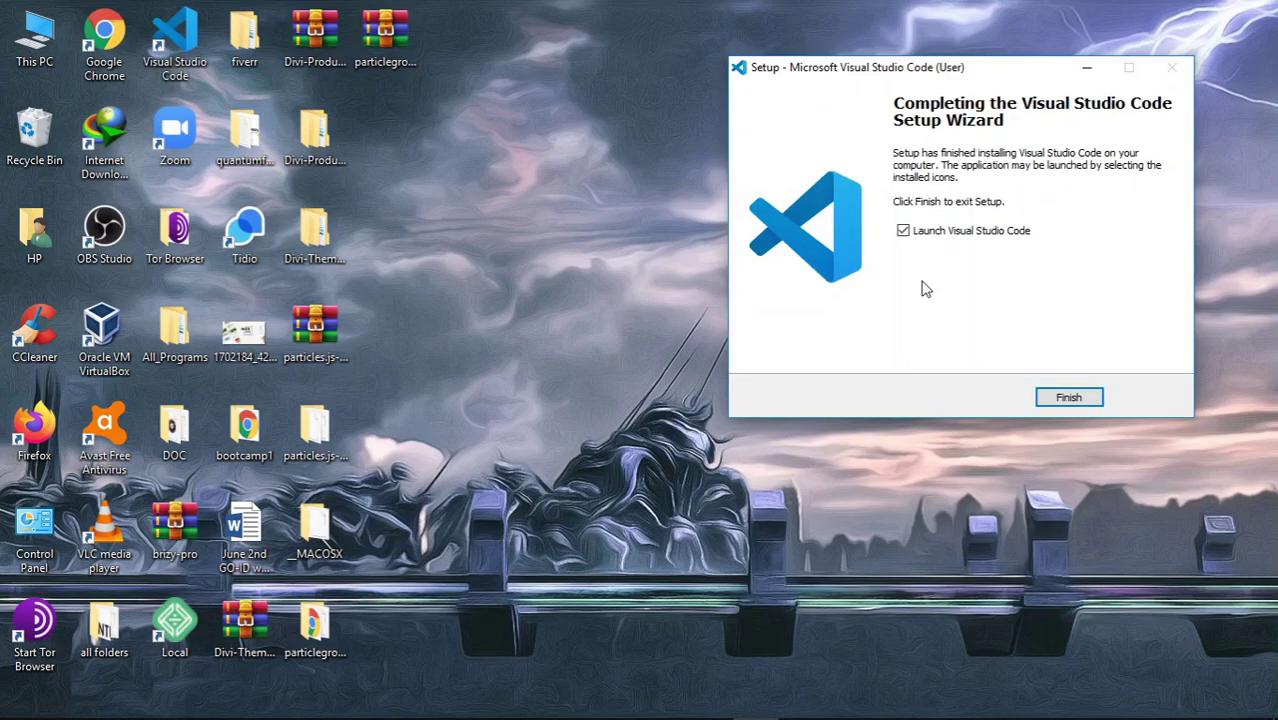
left_click(1068, 397)
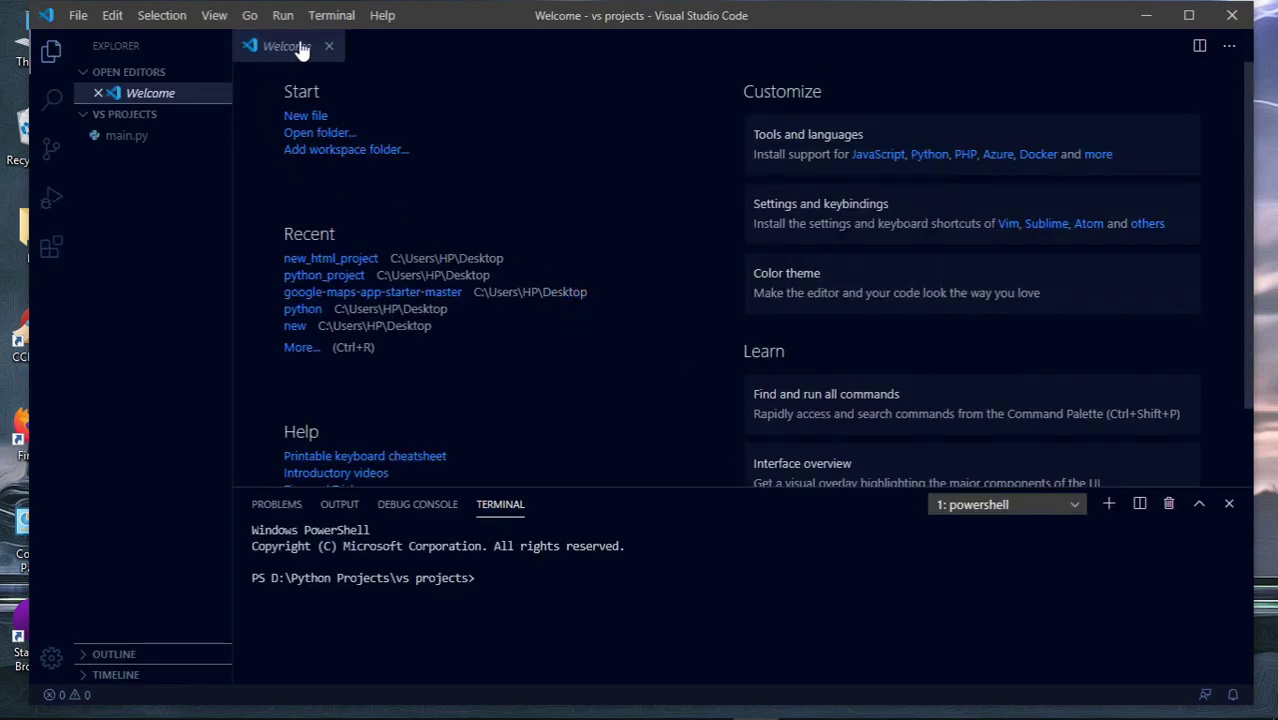
- Close the Welcome page and editor window, and test the Visual Studio Code desktop shortcut before closing the editor again
left_click(328, 46)
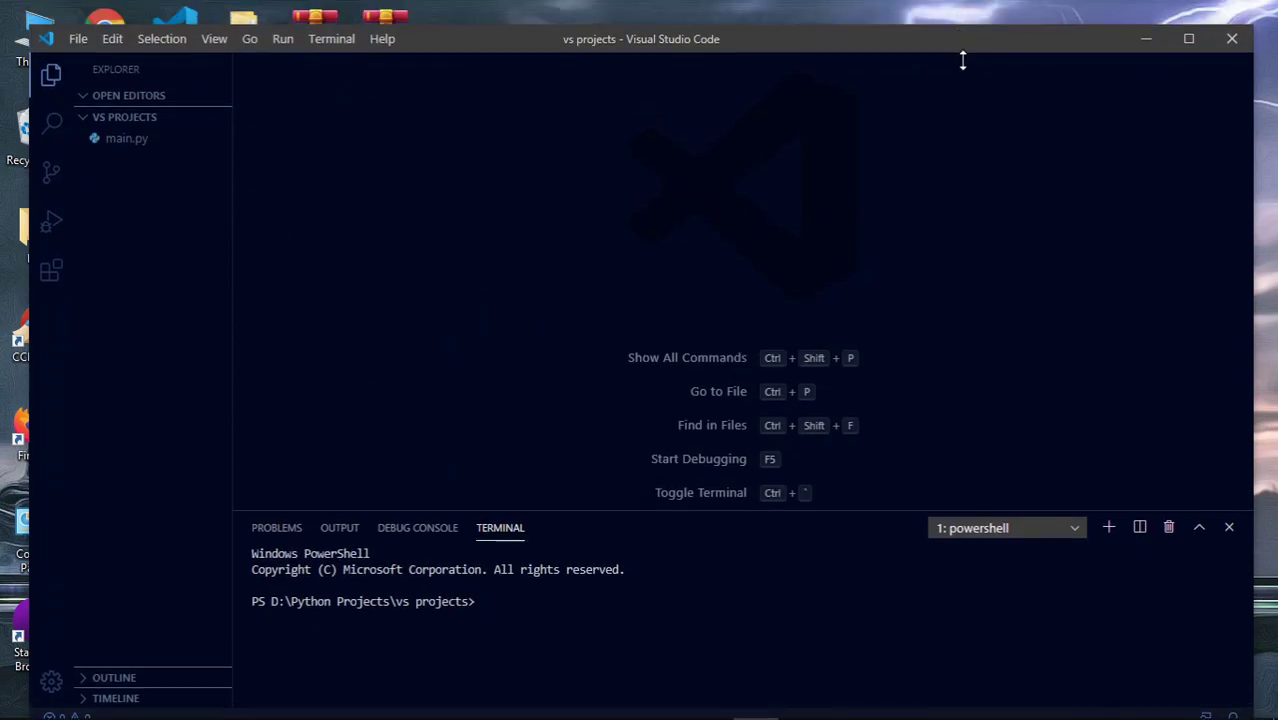
left_click(1231, 49)
double_click(175, 38)
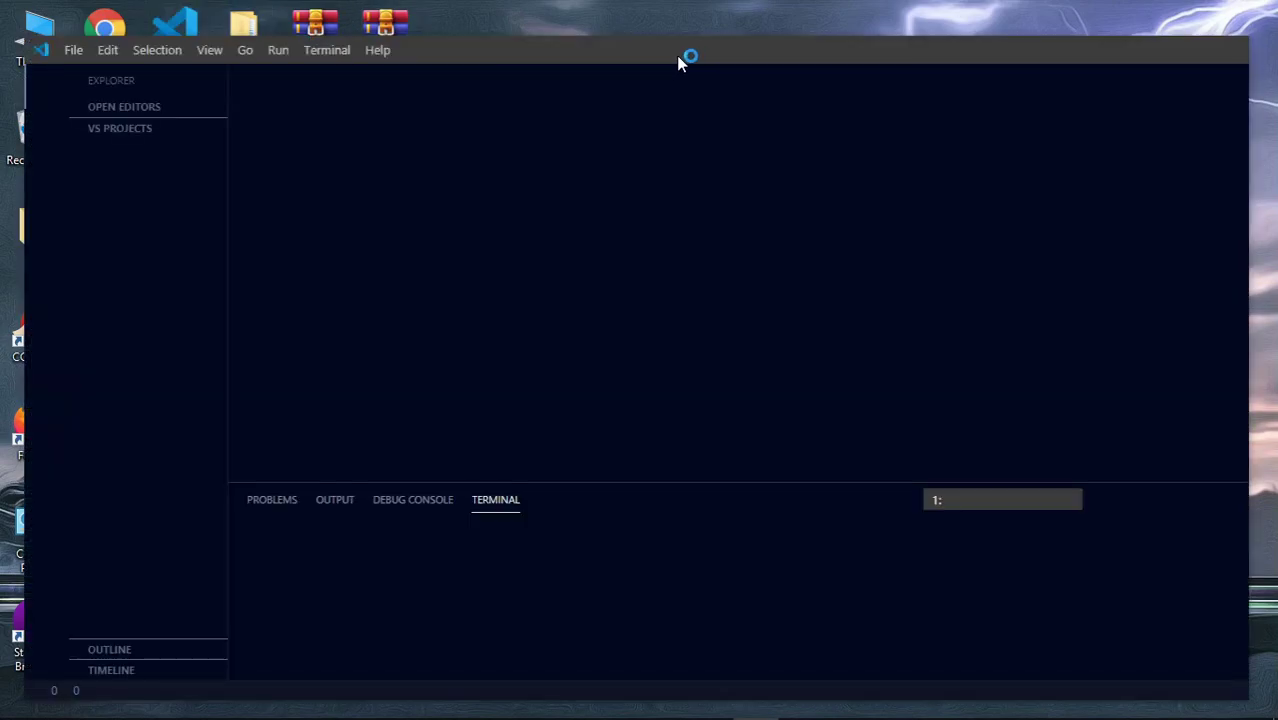
left_click_drag(637, 52, 649, 34)
left_click(1238, 32)
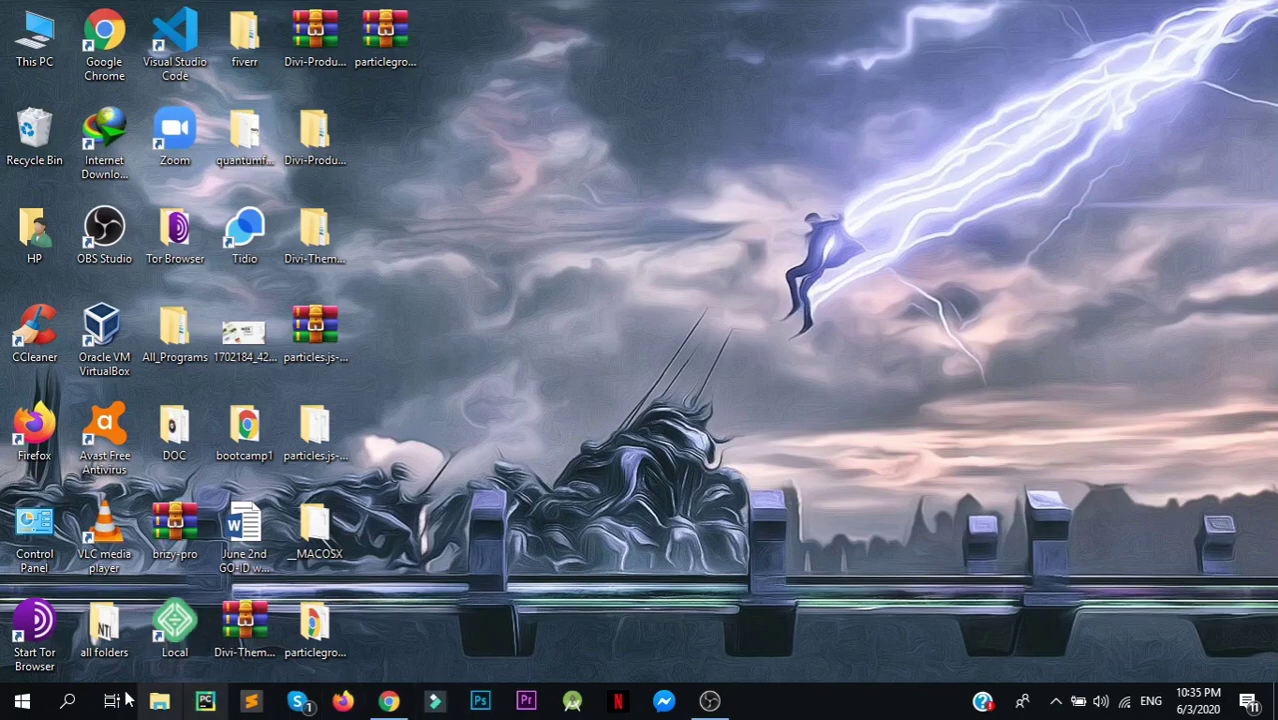
- Search Windows for "vs code", pin Visual Studio Code to the taskbar and move its icon beside the PyCharm icon
left_click(70, 705)
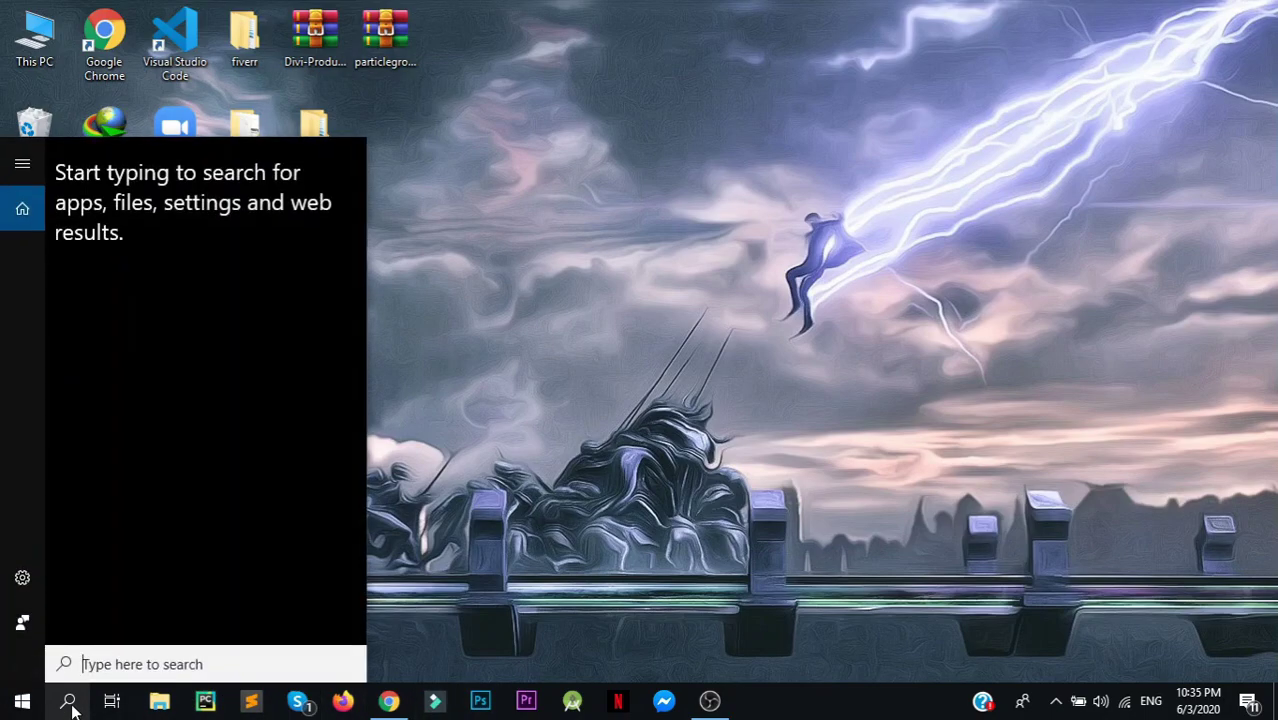
type("vs ")
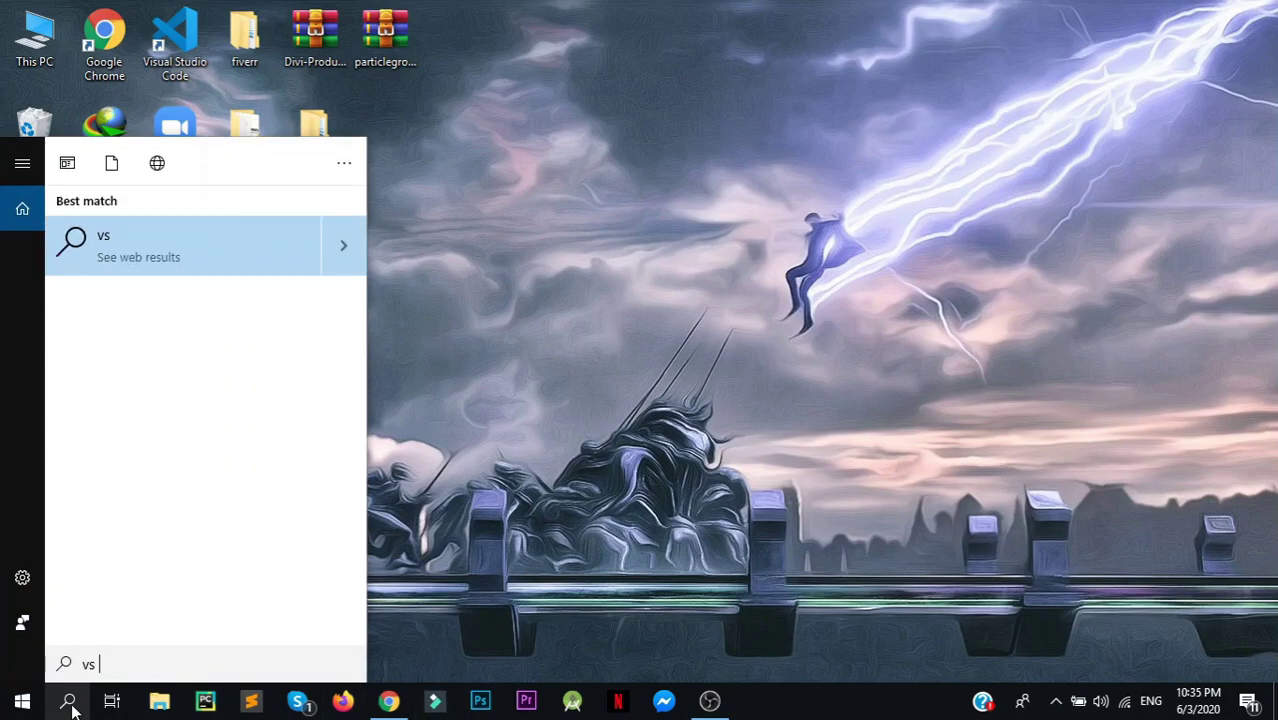
type("code")
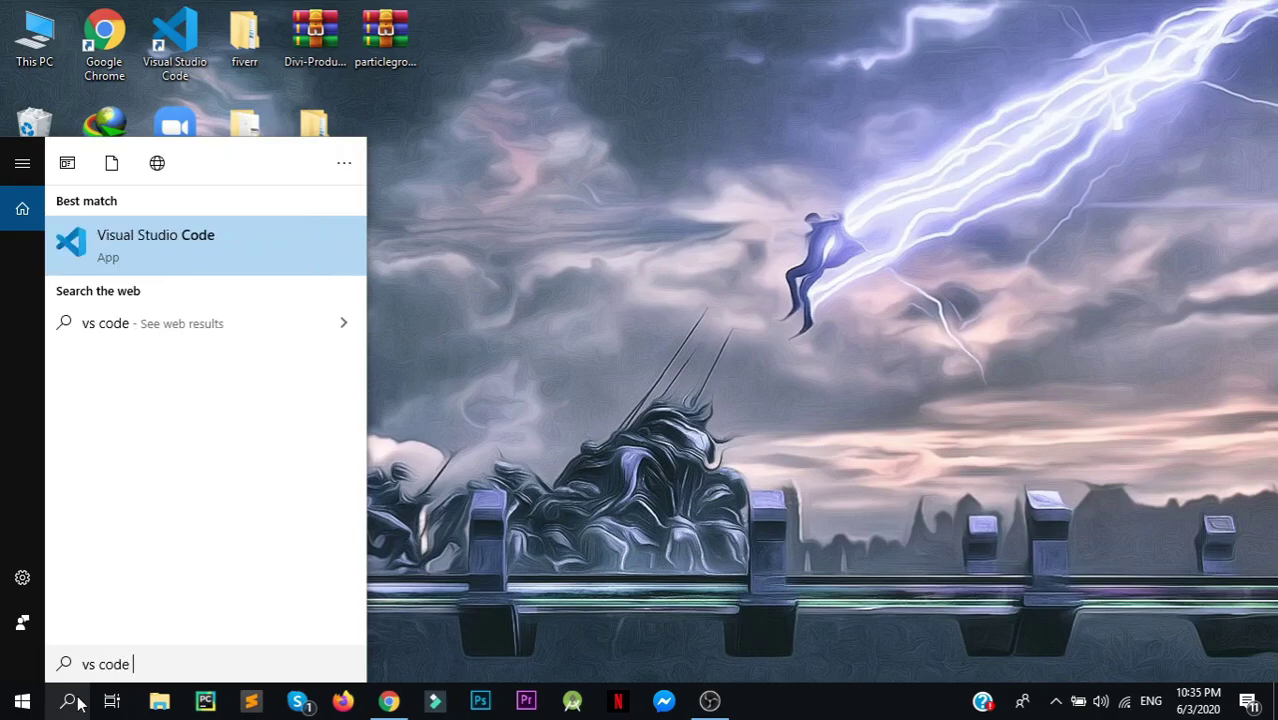
right_click(210, 256)
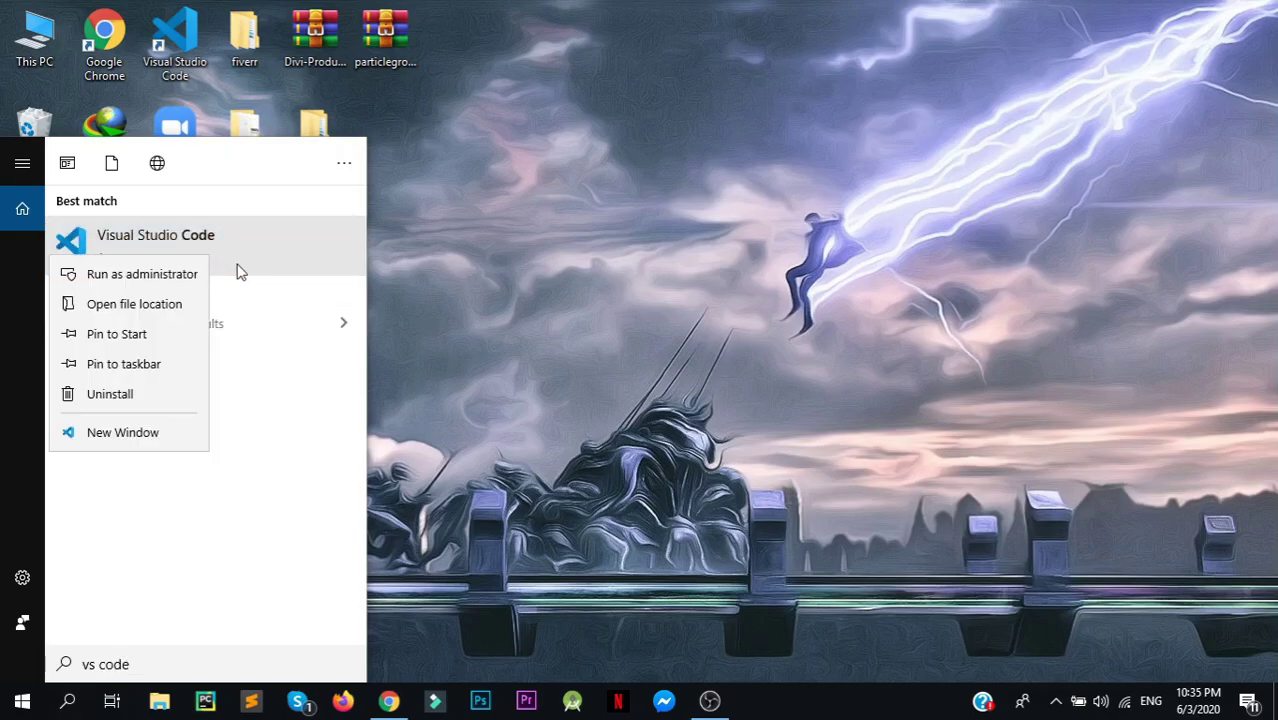
left_click(123, 364)
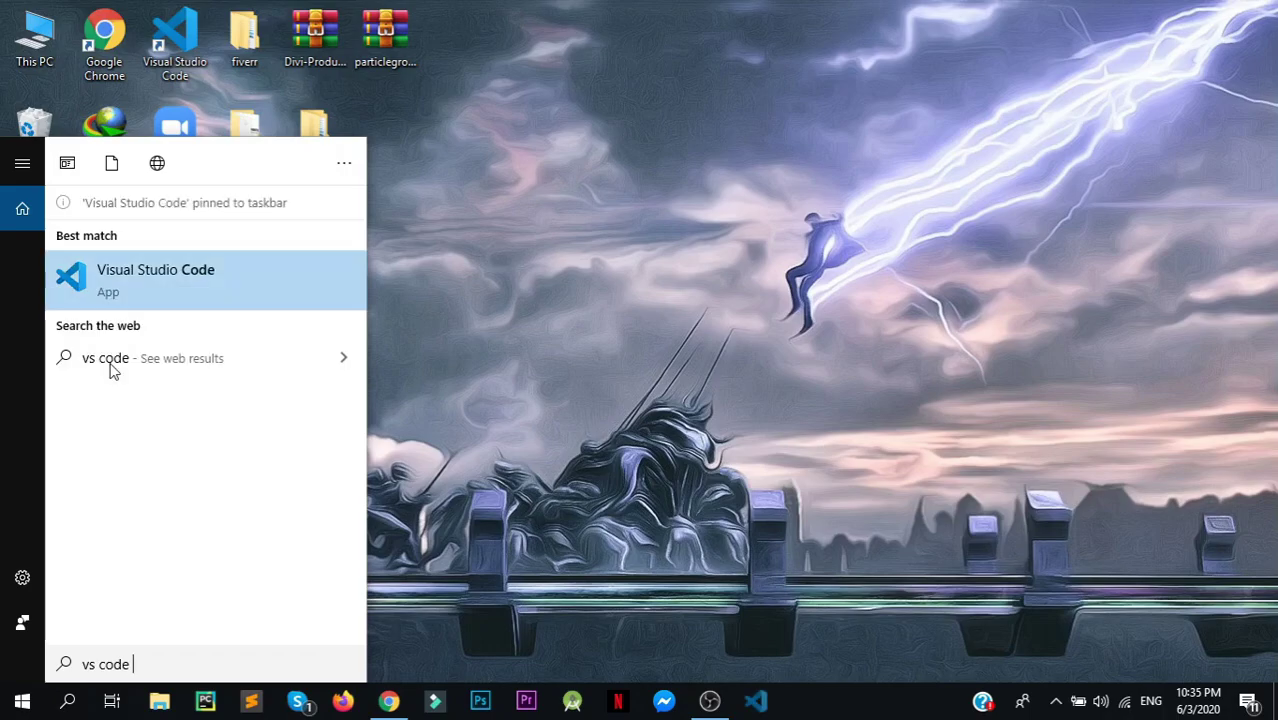
left_click(647, 428)
left_click_drag(755, 700, 234, 706)
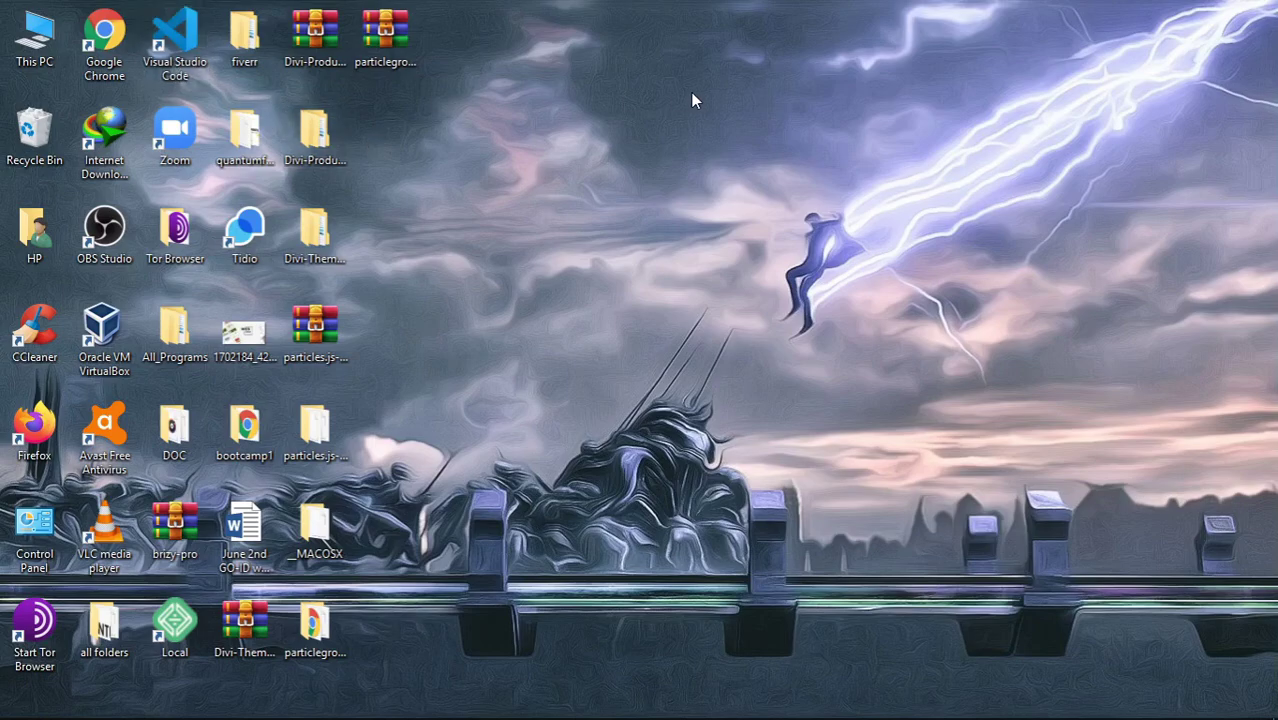
- Launch Visual Studio Code from its desktop shortcut and close the Welcome page
right_click(544, 90)
left_click(500, 181)
double_click(187, 42)
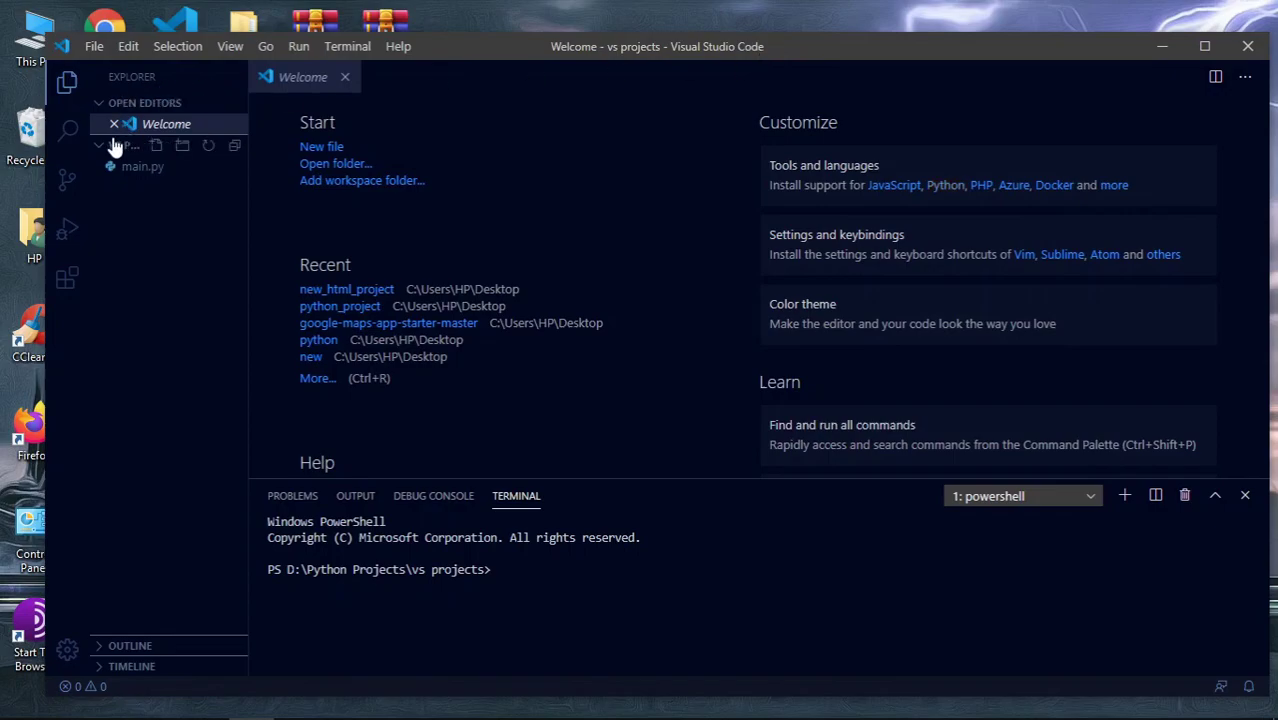
left_click(344, 77)
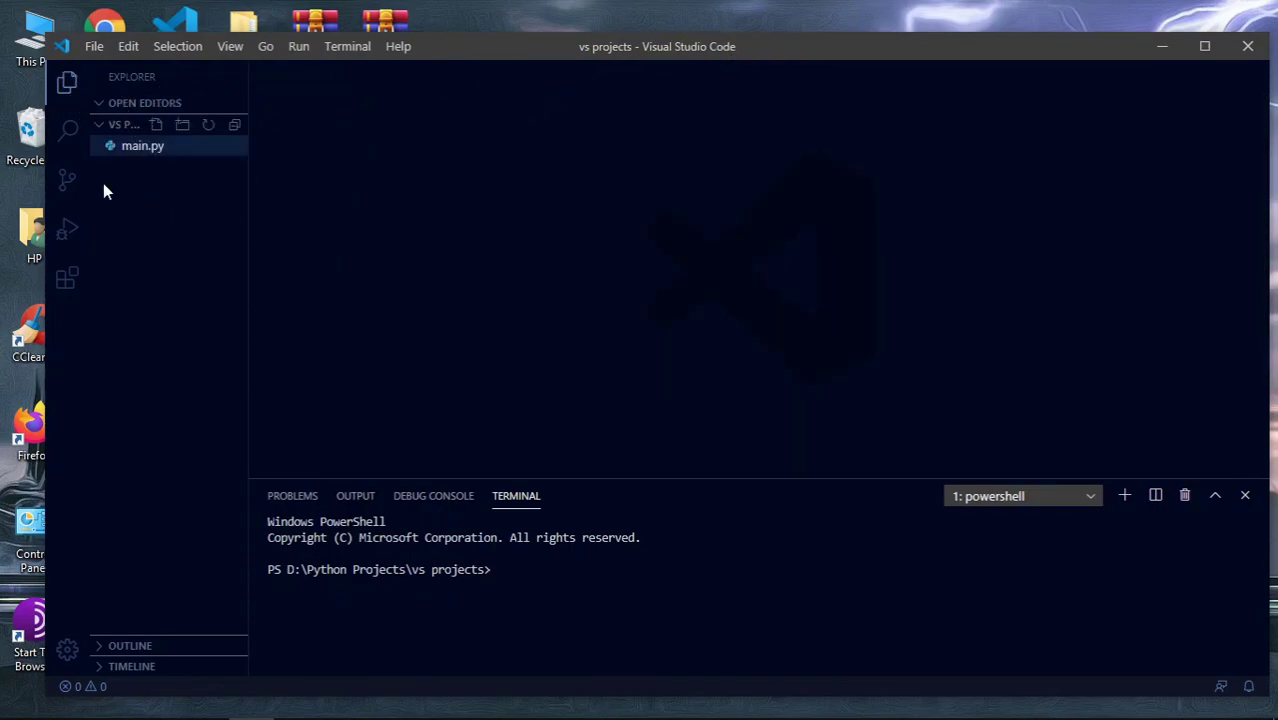
- Search the extension marketplace for "html", widen the sidebar so the entries are readable, and browse the listed extensions
left_click(68, 276)
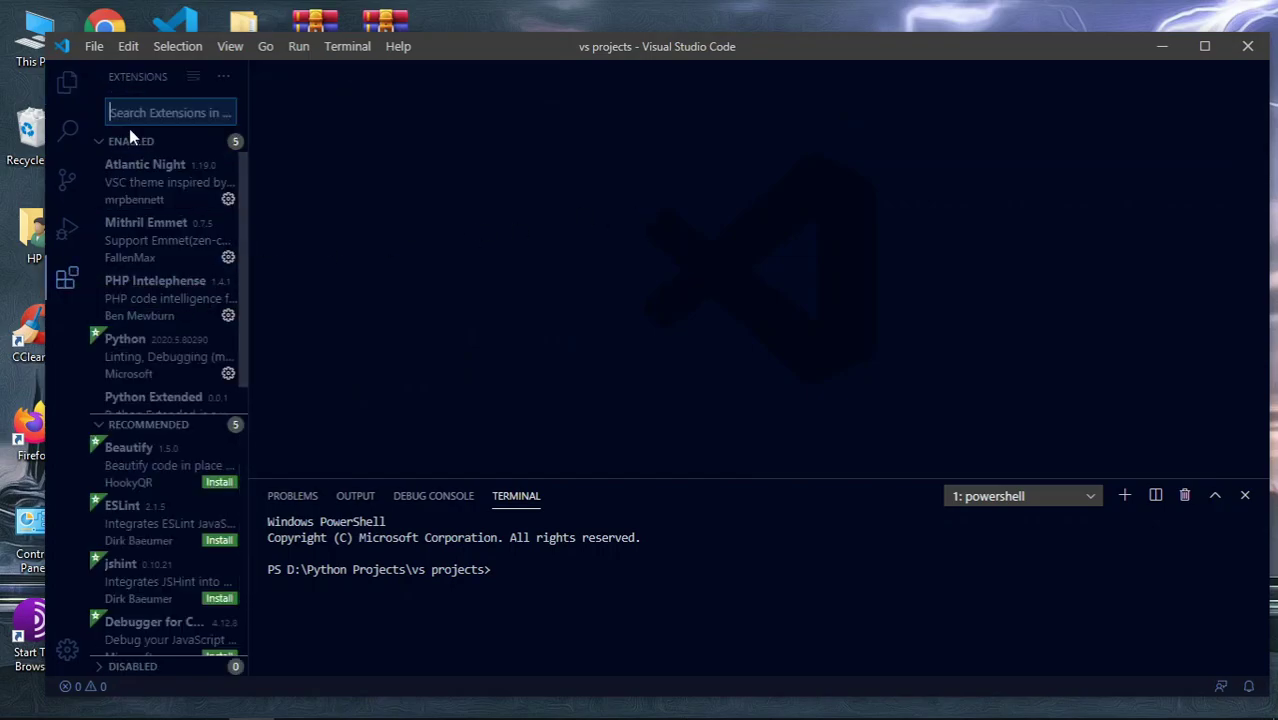
type("html")
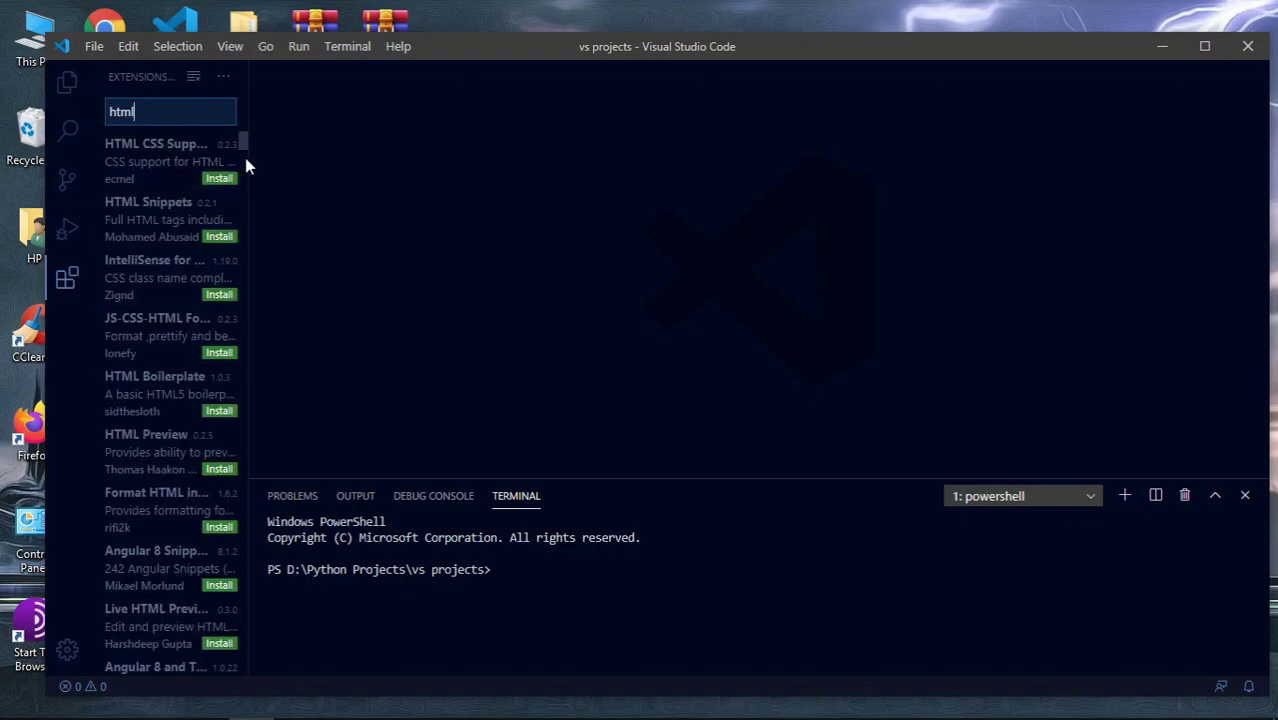
left_click_drag(248, 157, 514, 172)
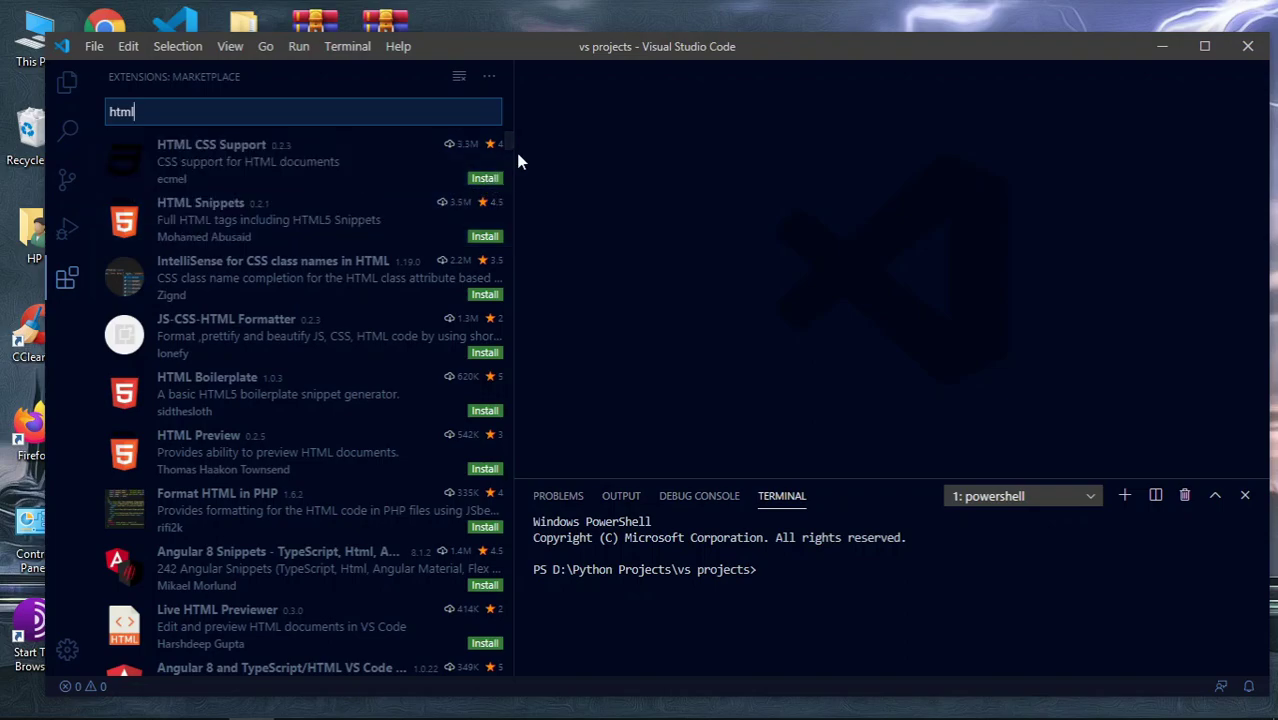
left_click_drag(537, 155, 465, 154)
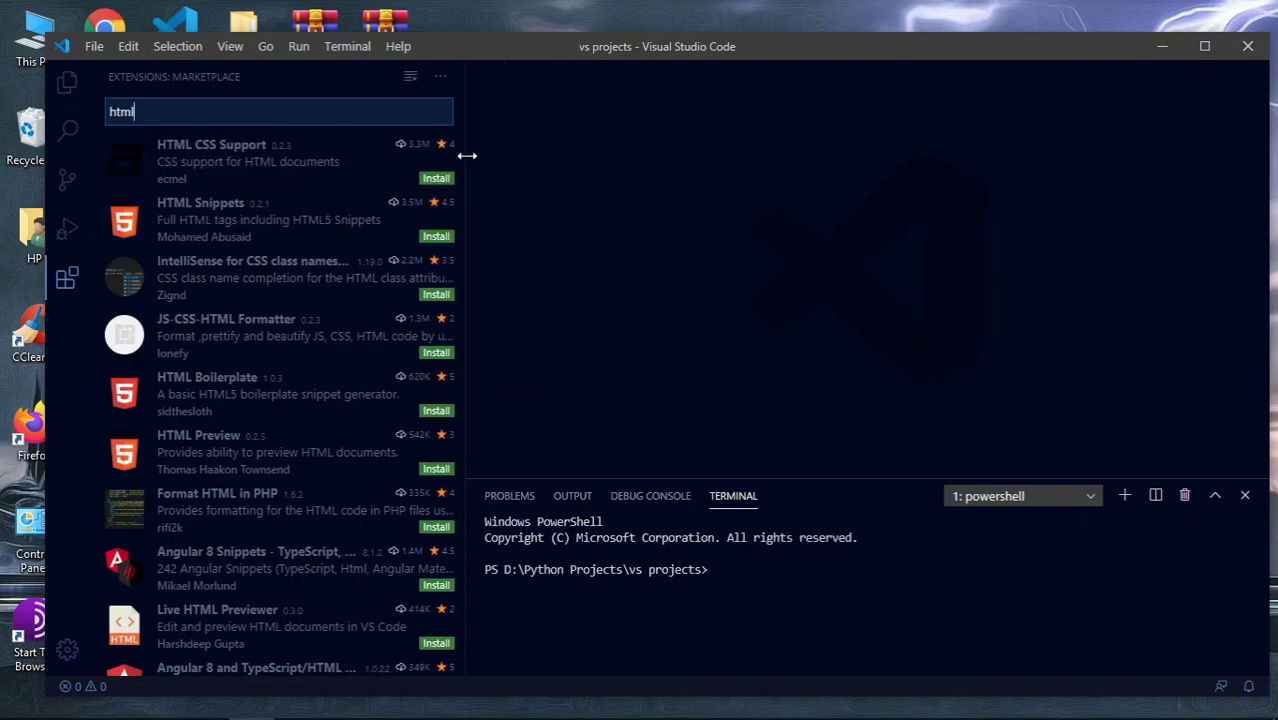
scroll(282, 347, "down", 3)
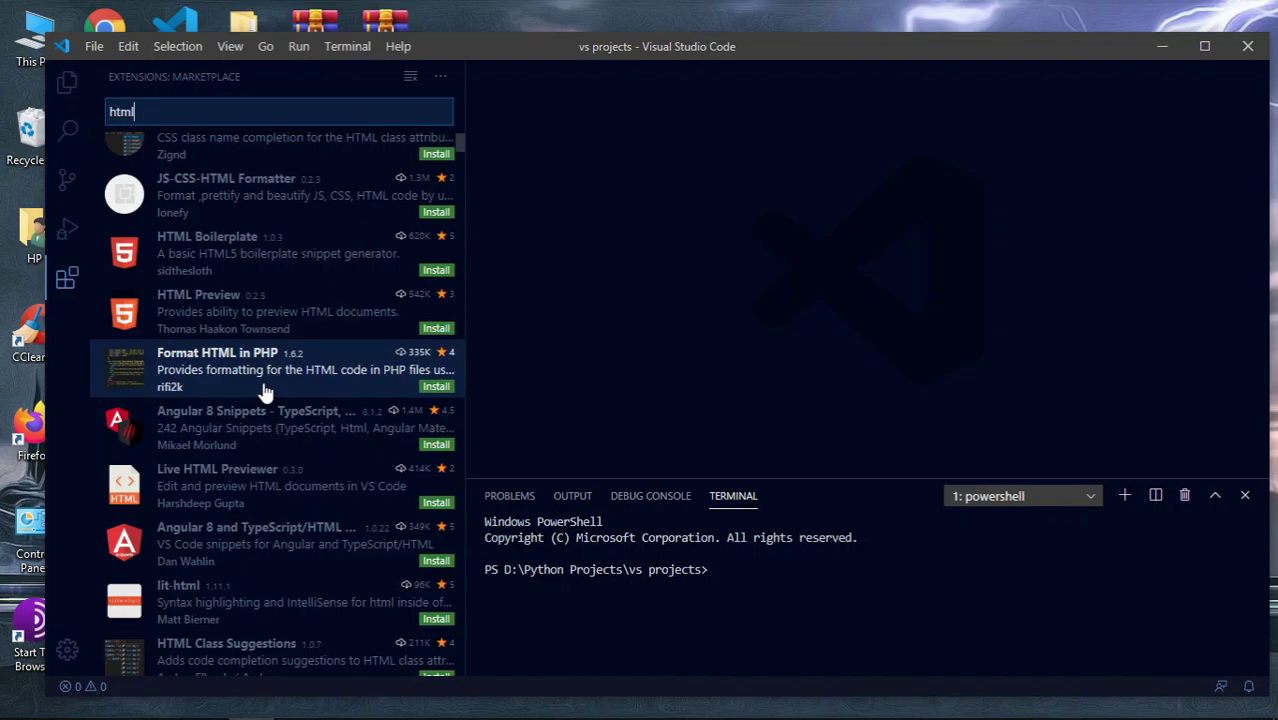
scroll(266, 425, "up", 3)
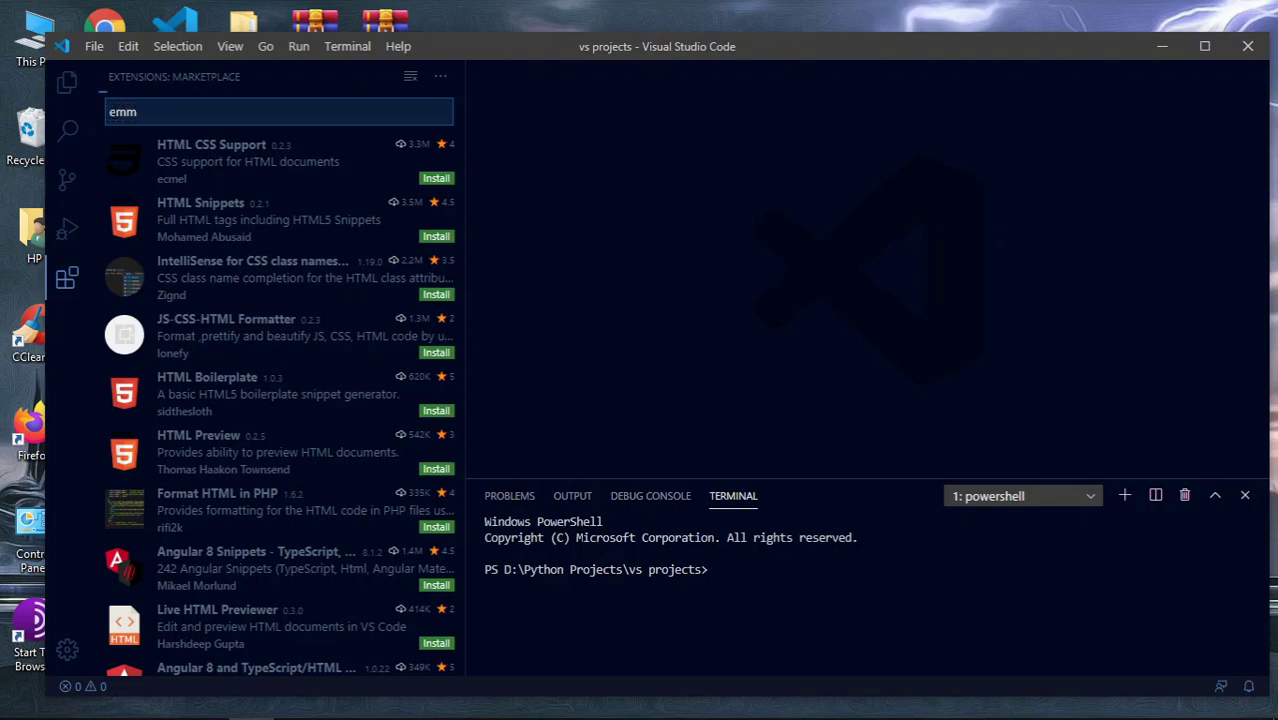
- Search the extension marketplace for "emmet html", look through the listed extensions, and clear the search
type("i")
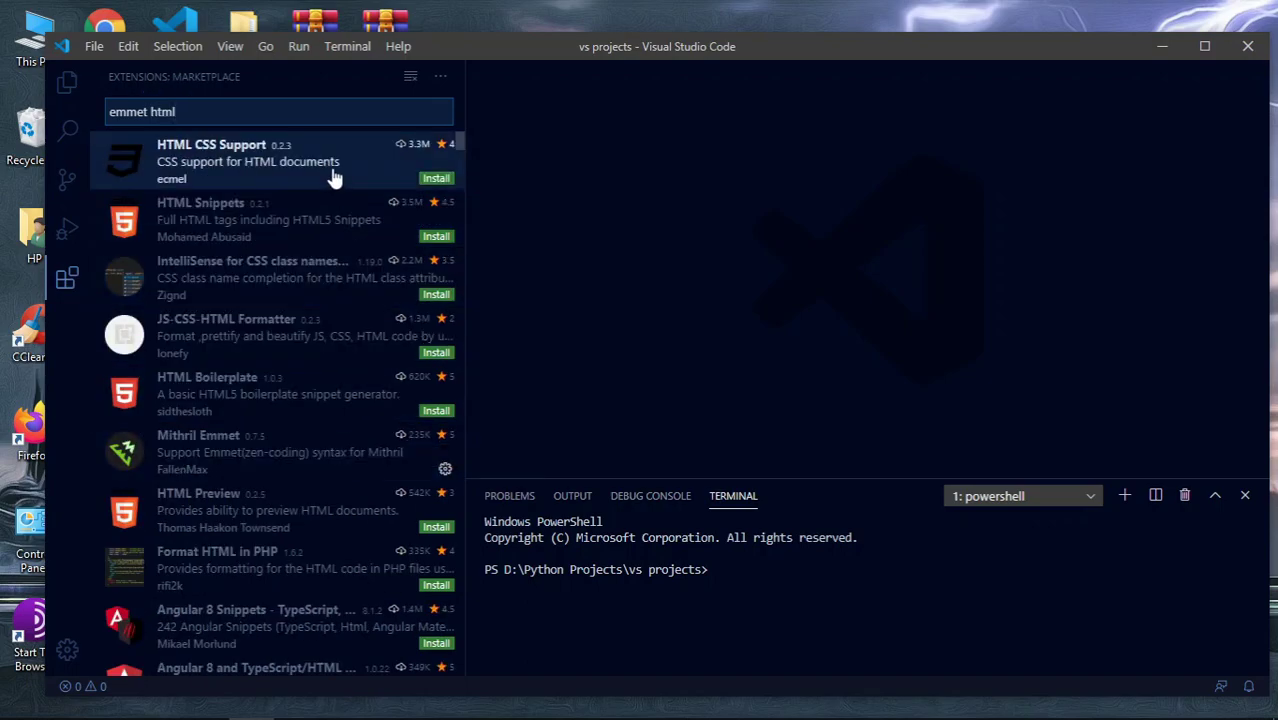
scroll(358, 520, "down", 2)
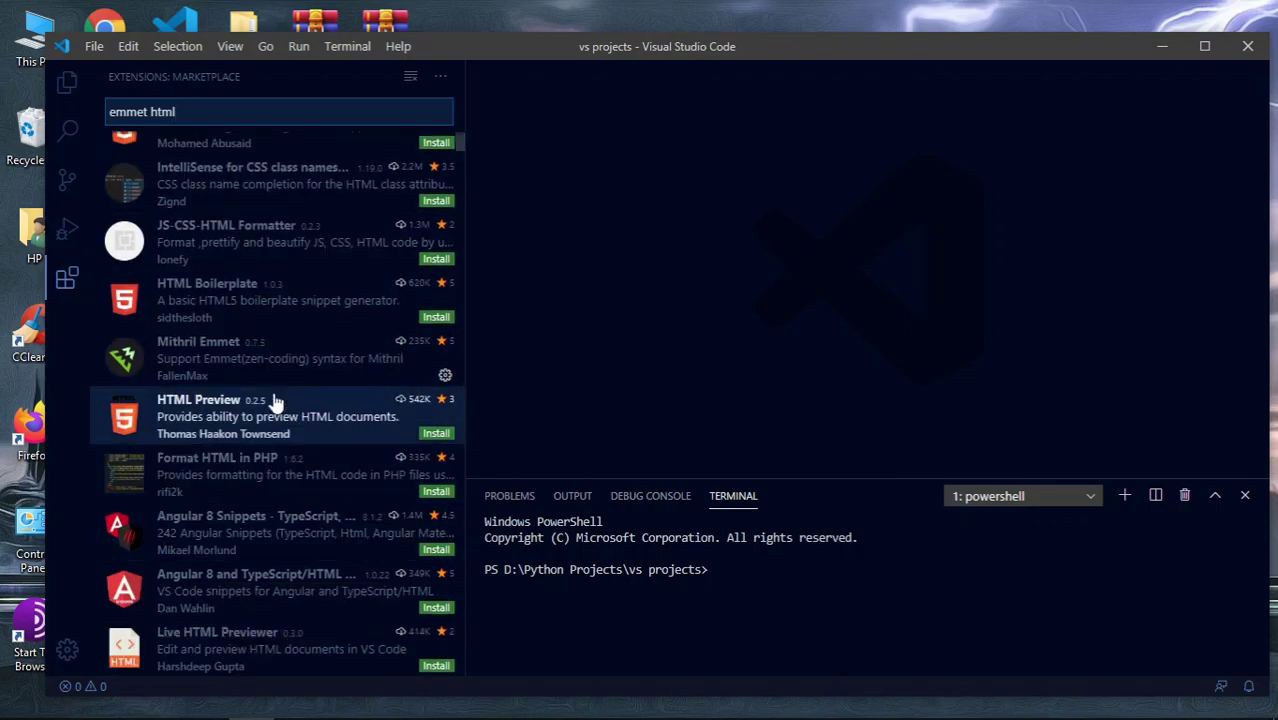
scroll(205, 368, "down", 2)
scroll(285, 448, "up", 1)
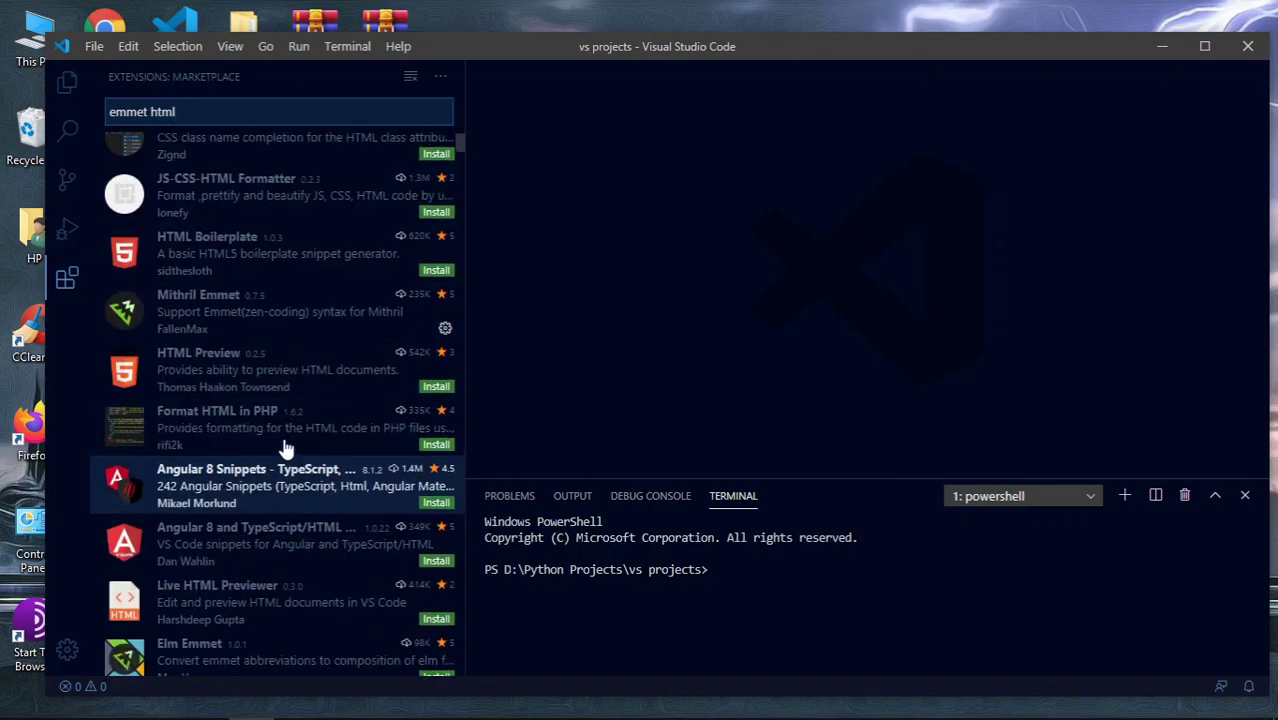
scroll(305, 315, "up", 3)
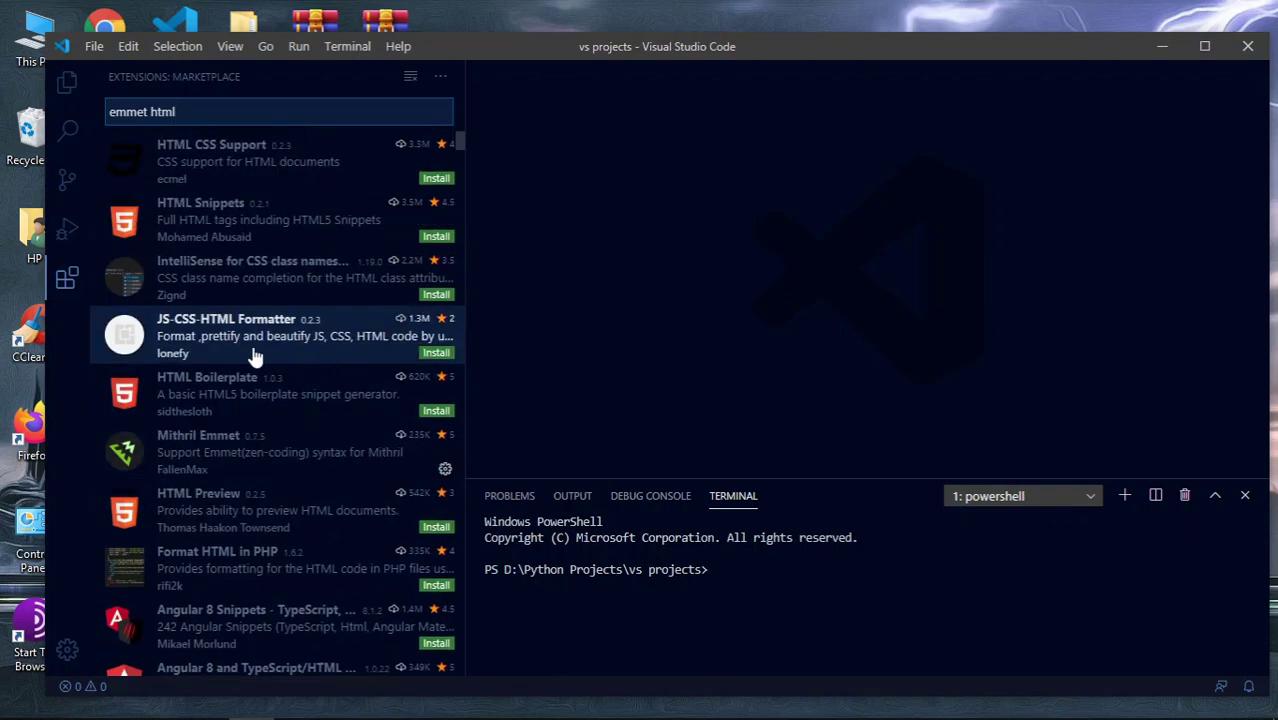
left_click_drag(326, 114, 80, 112)
key("BackSpace")
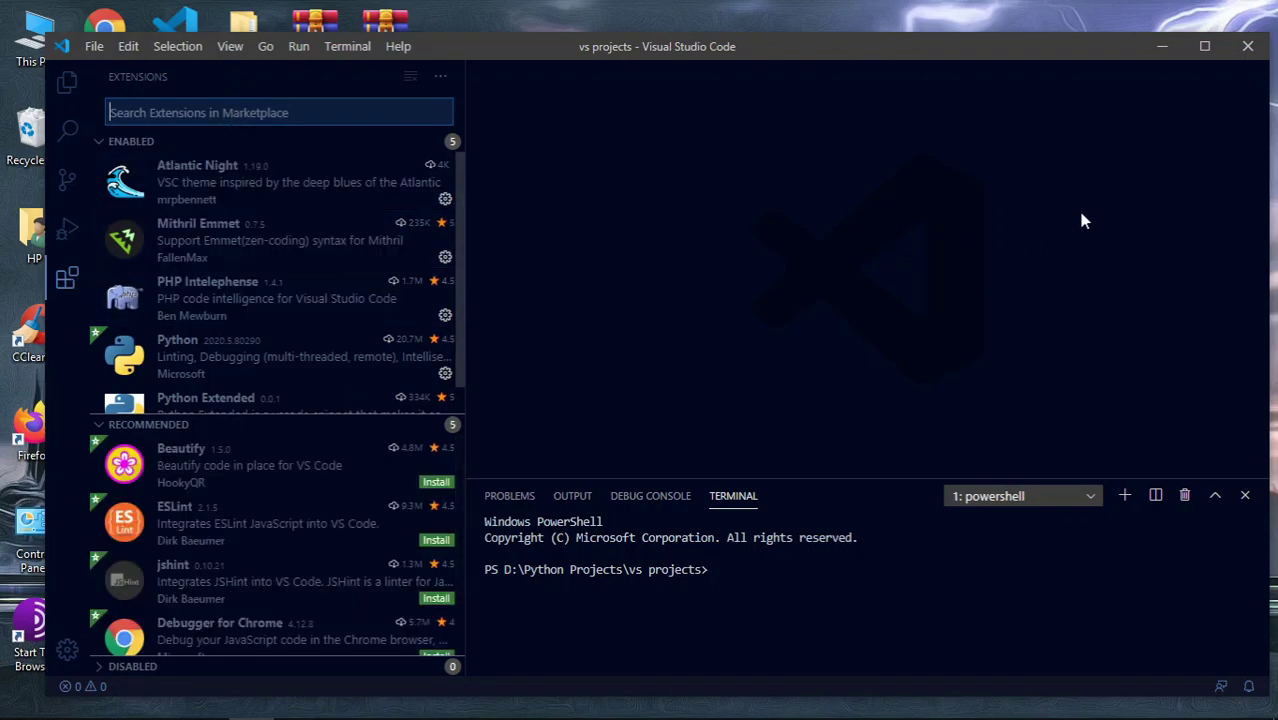
- Minimize the editor, switch to Chrome, search Google in a new tab for "vs code emmet for html" and open the Emmet configuration result
left_click(1160, 46)
left_click(435, 703)
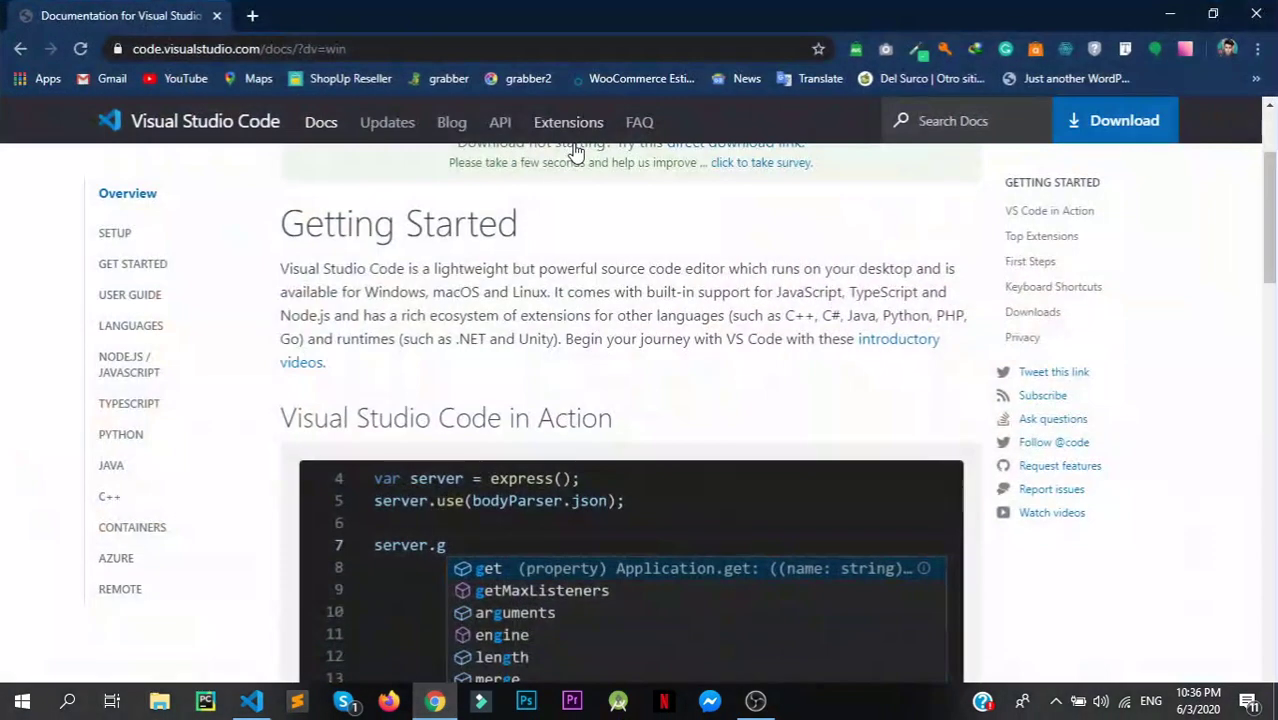
left_click(247, 15)
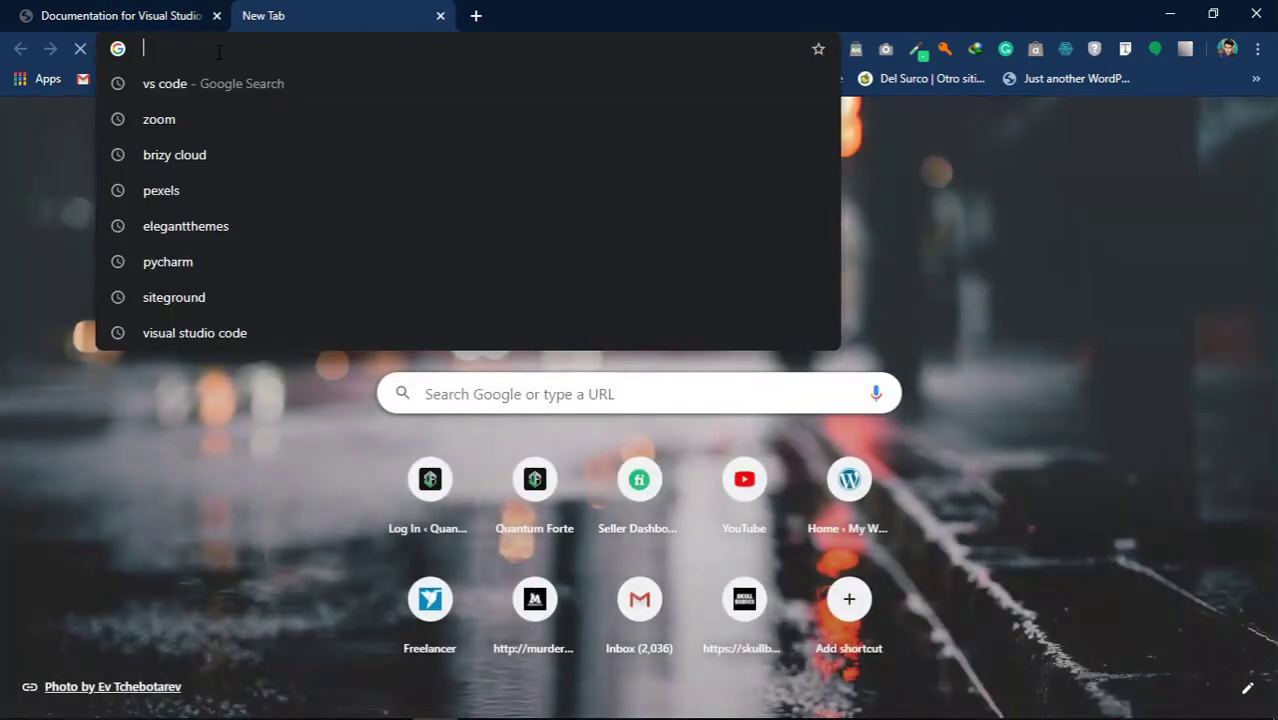
type("vs code em")
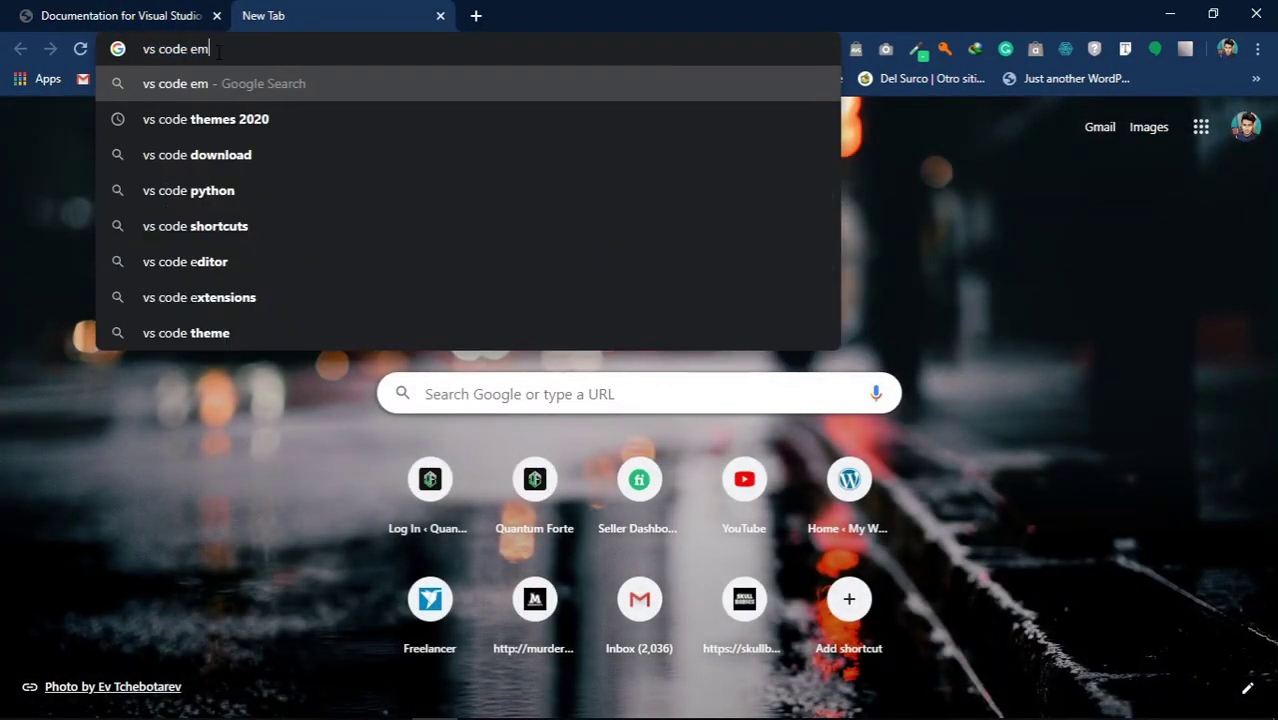
type("met ")
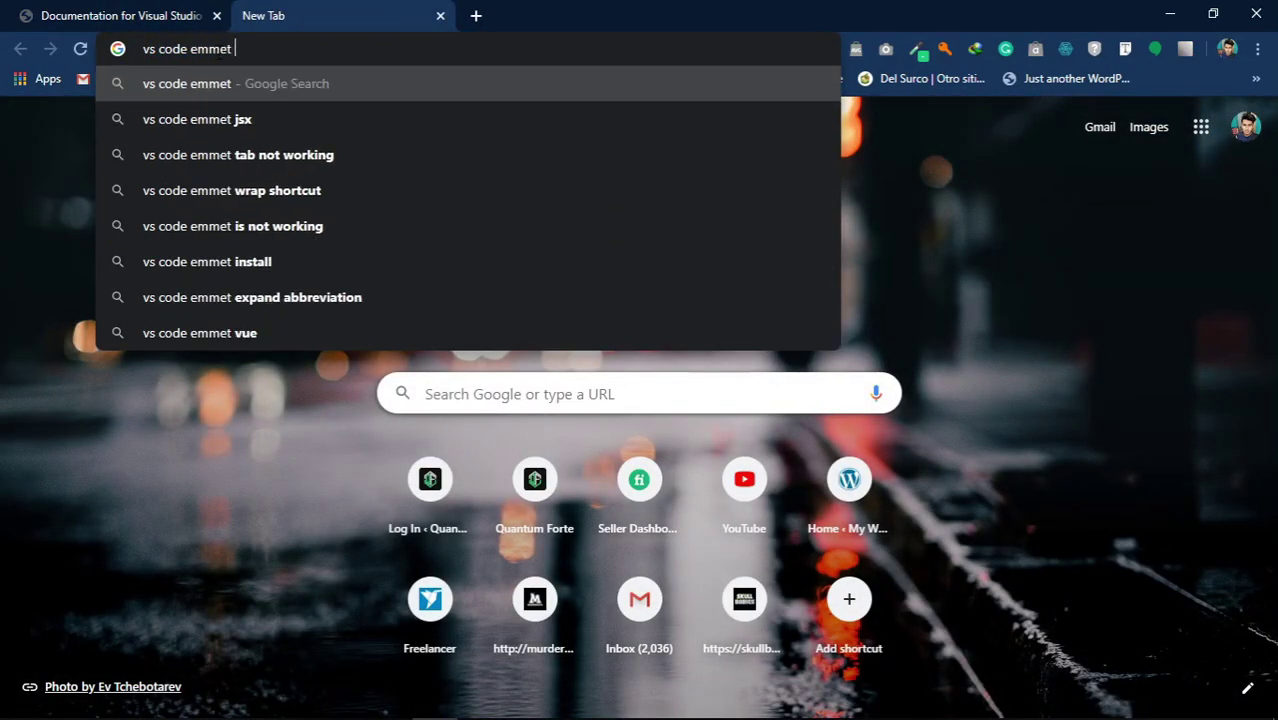
type("for html")
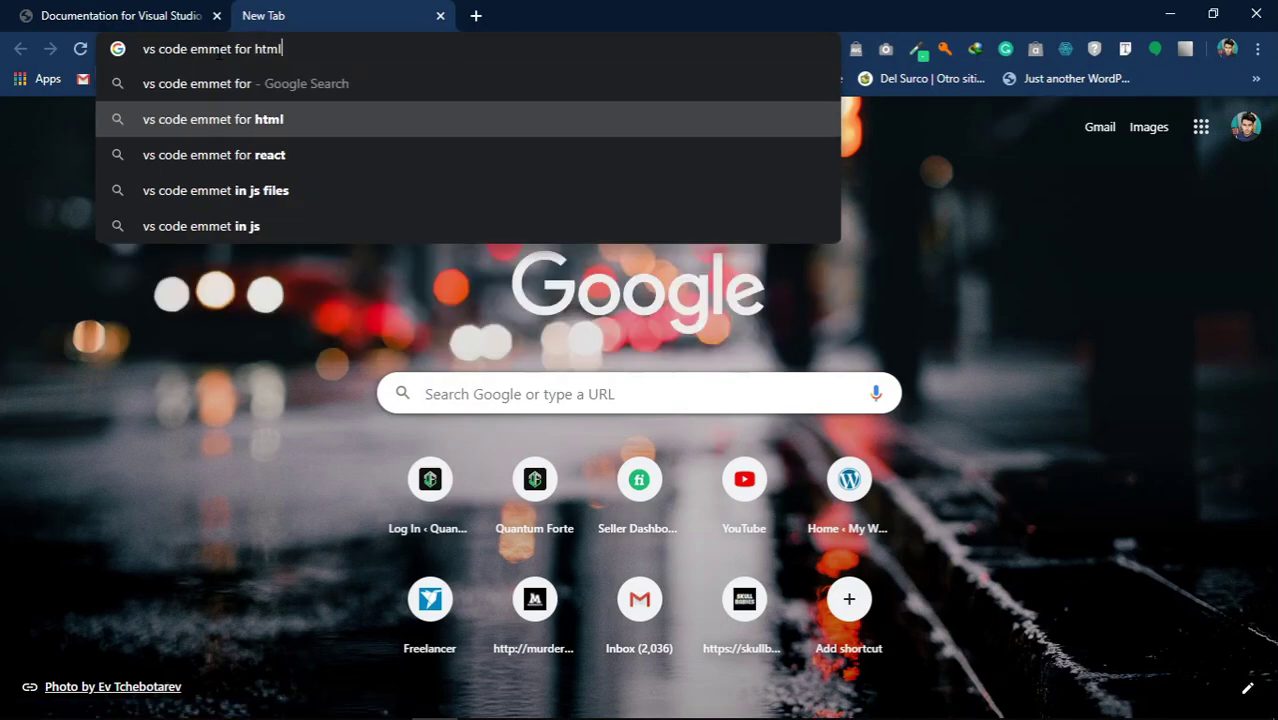
key("Return")
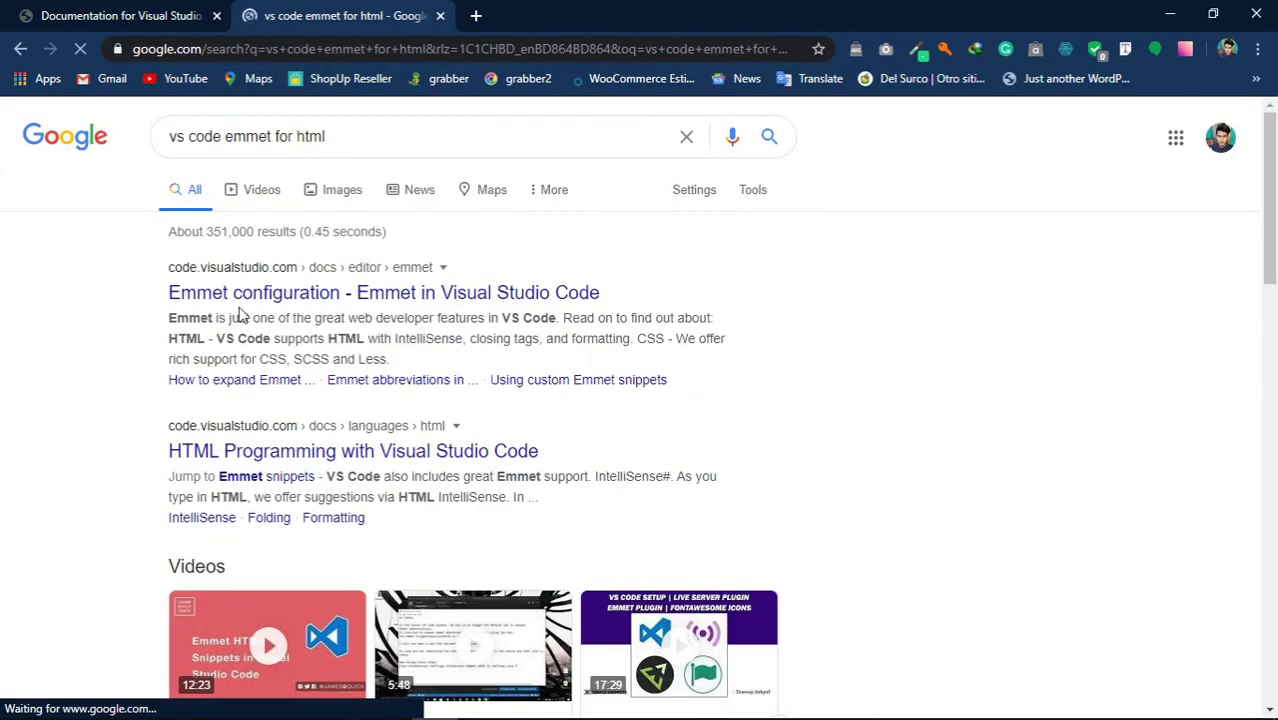
left_click(294, 292)
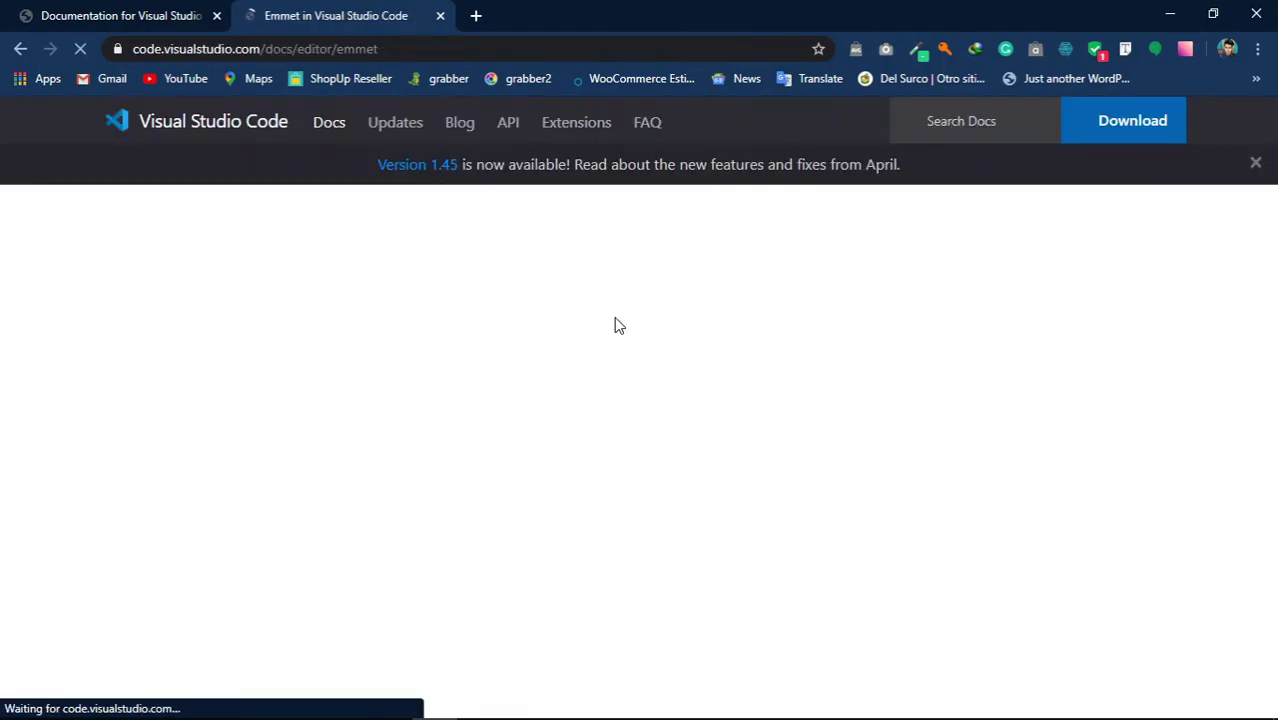
- Read the Emmet documentation from expanding abbreviations and snippets through the multi-cursors section
scroll(643, 318, "down", 2)
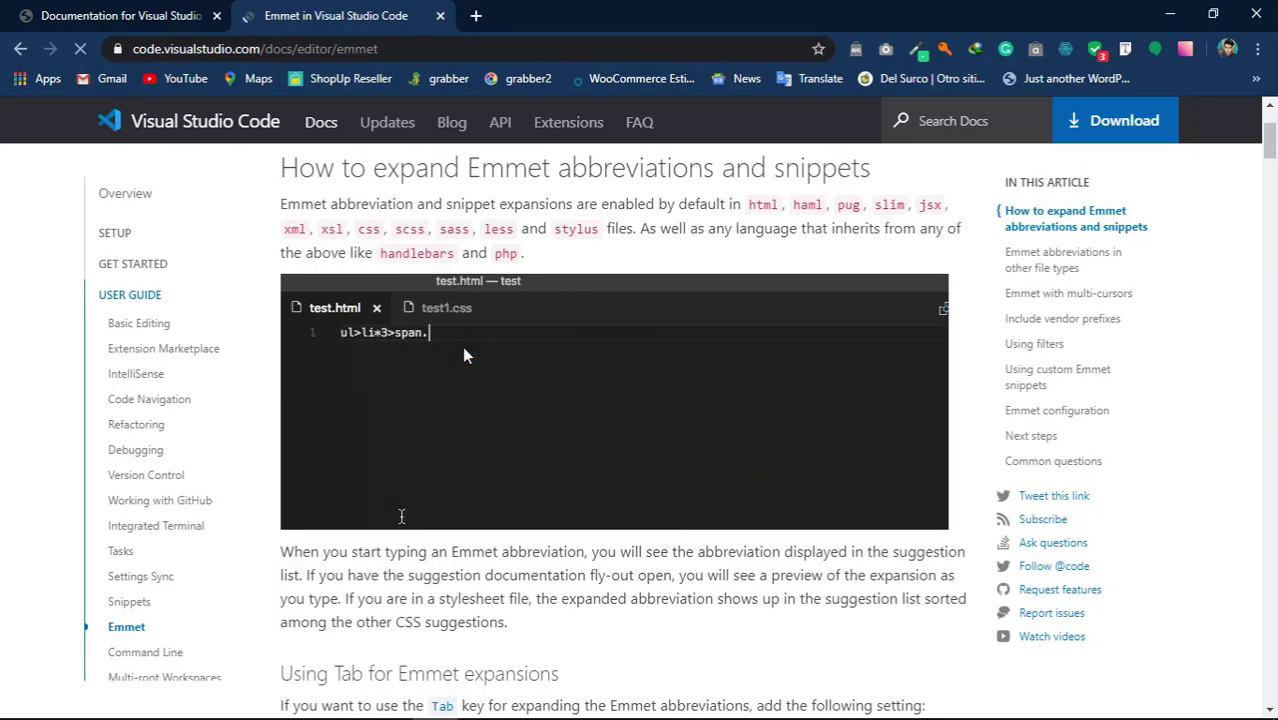
scroll(462, 350, "down", 2)
scroll(463, 355, "down", 2)
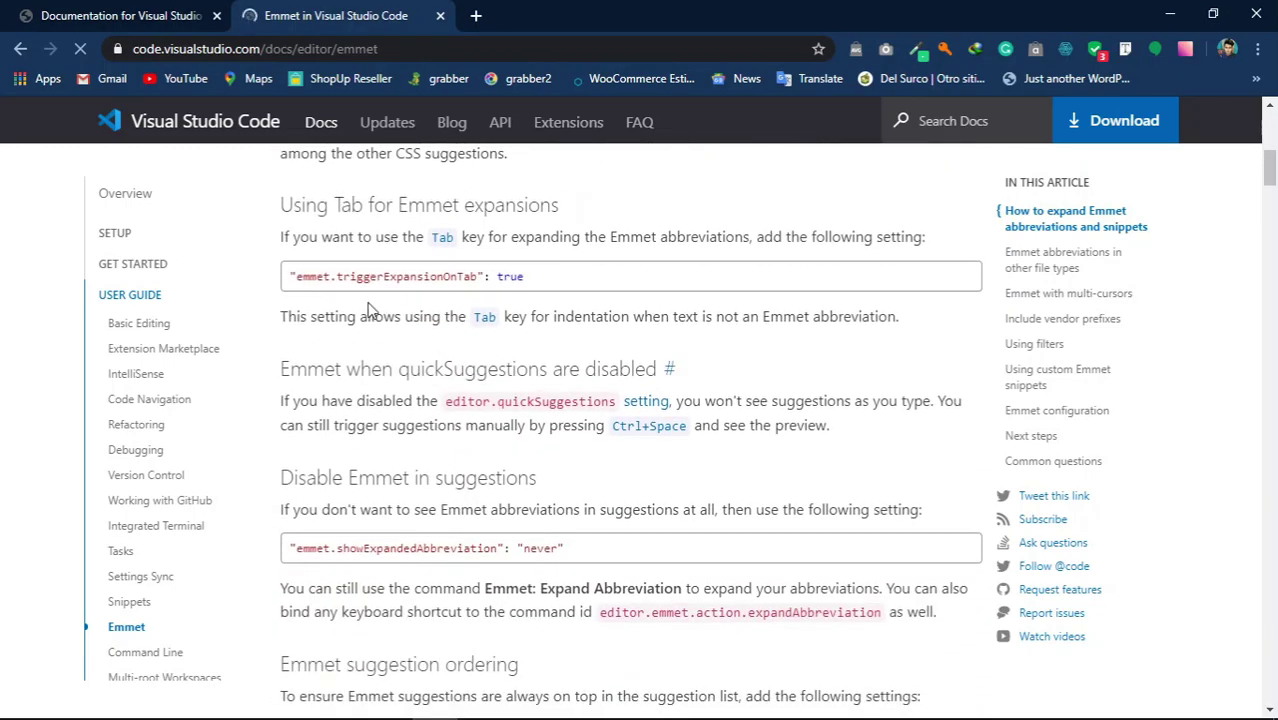
scroll(368, 309, "down", 3)
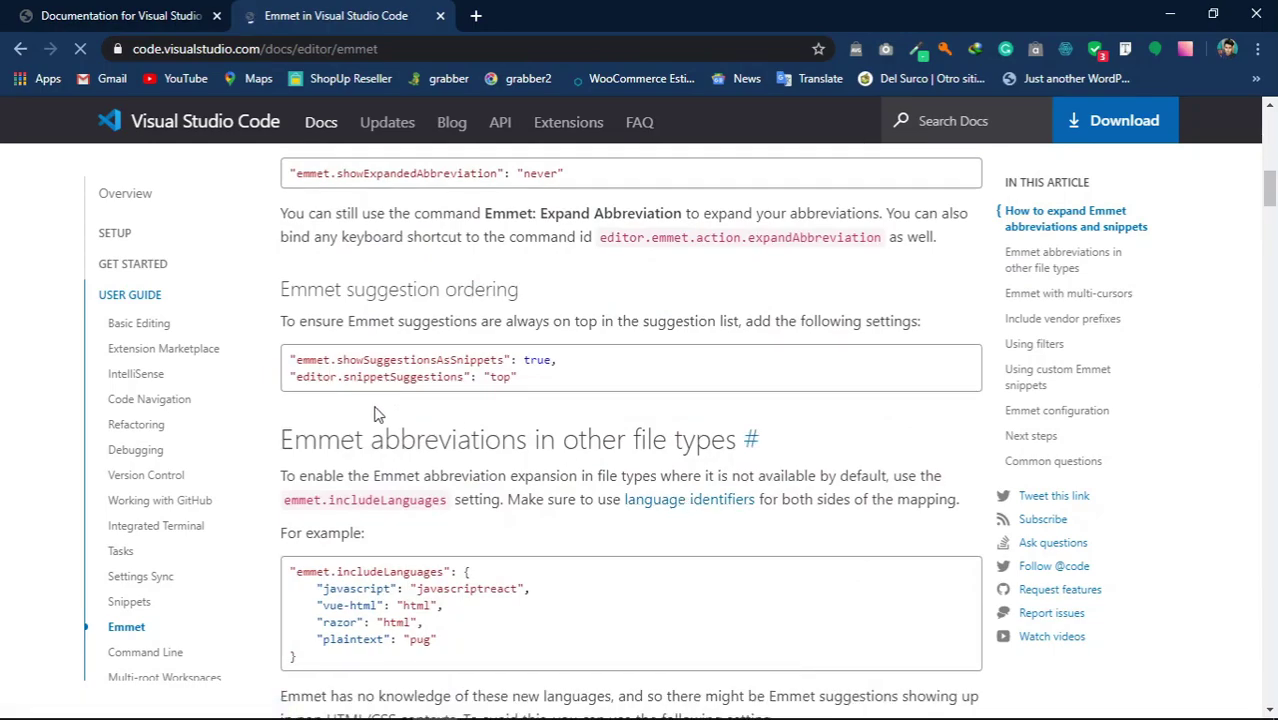
scroll(345, 410, "down", 8)
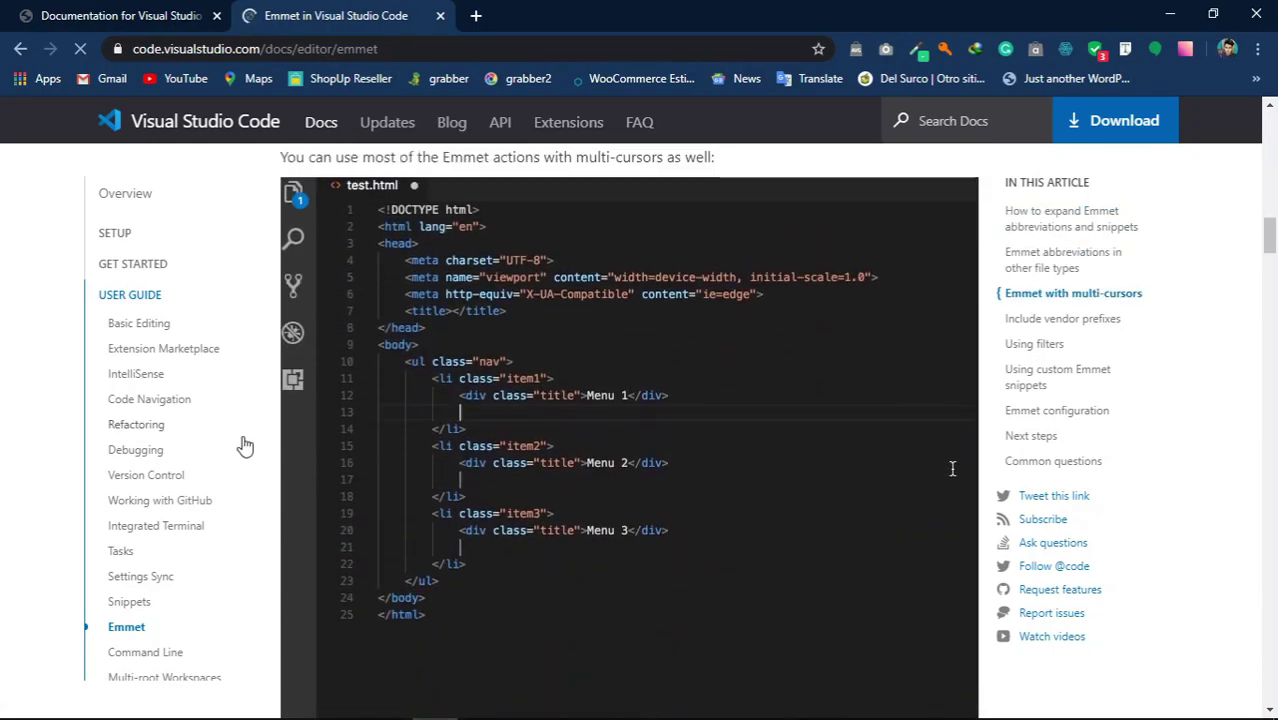
scroll(371, 422, "up", 5)
scroll(370, 427, "down", 2)
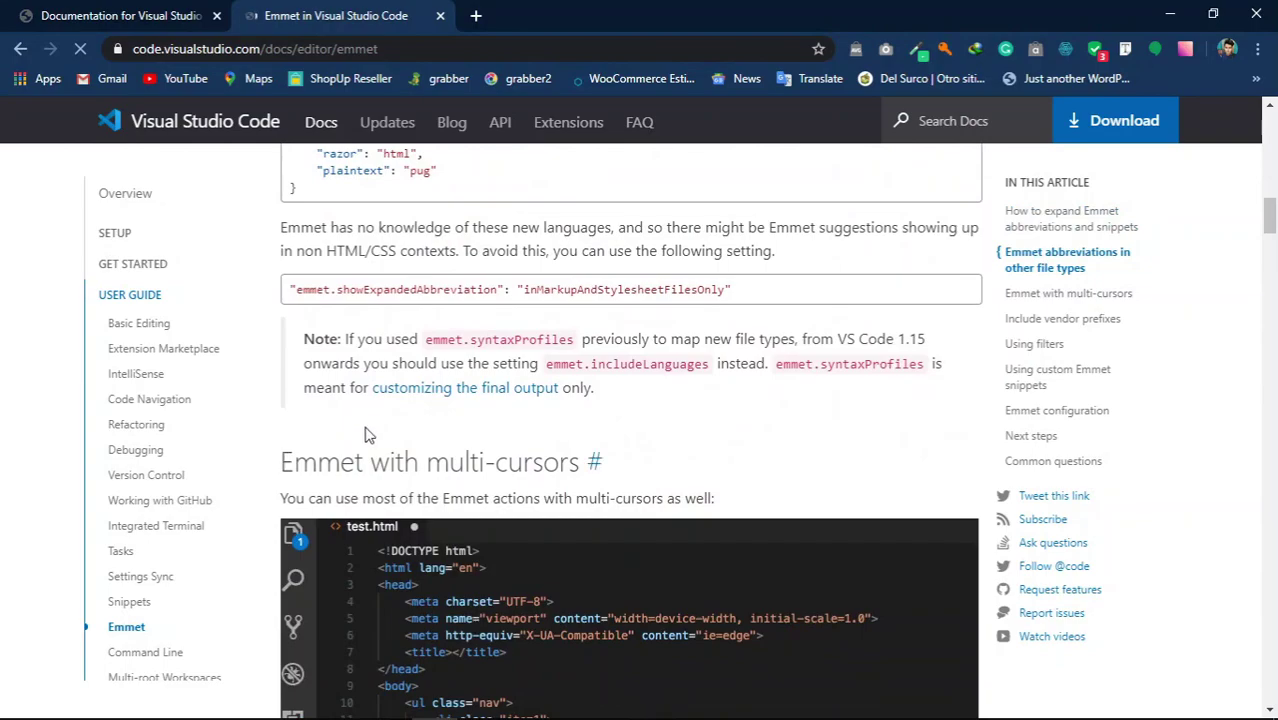
- Open the Command Line page of the user guide and look over its introduction and the list of guide topics
left_click(160, 654)
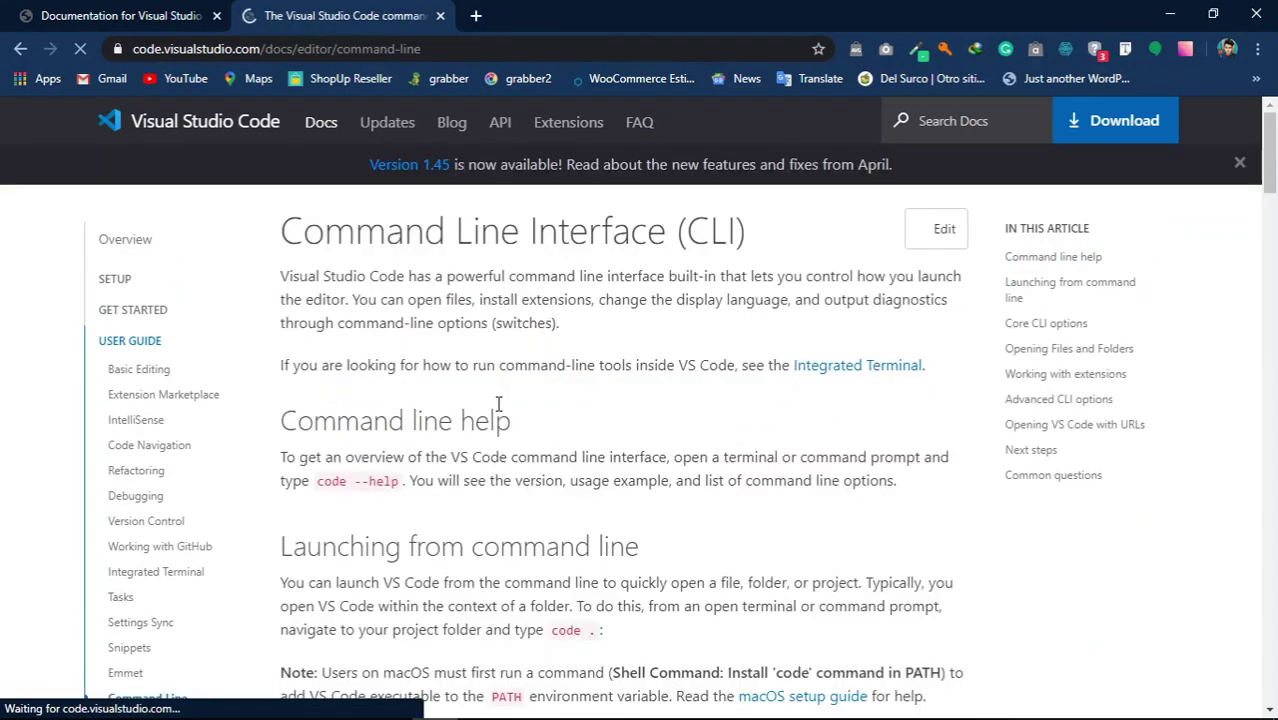
scroll(178, 541, "down", 2)
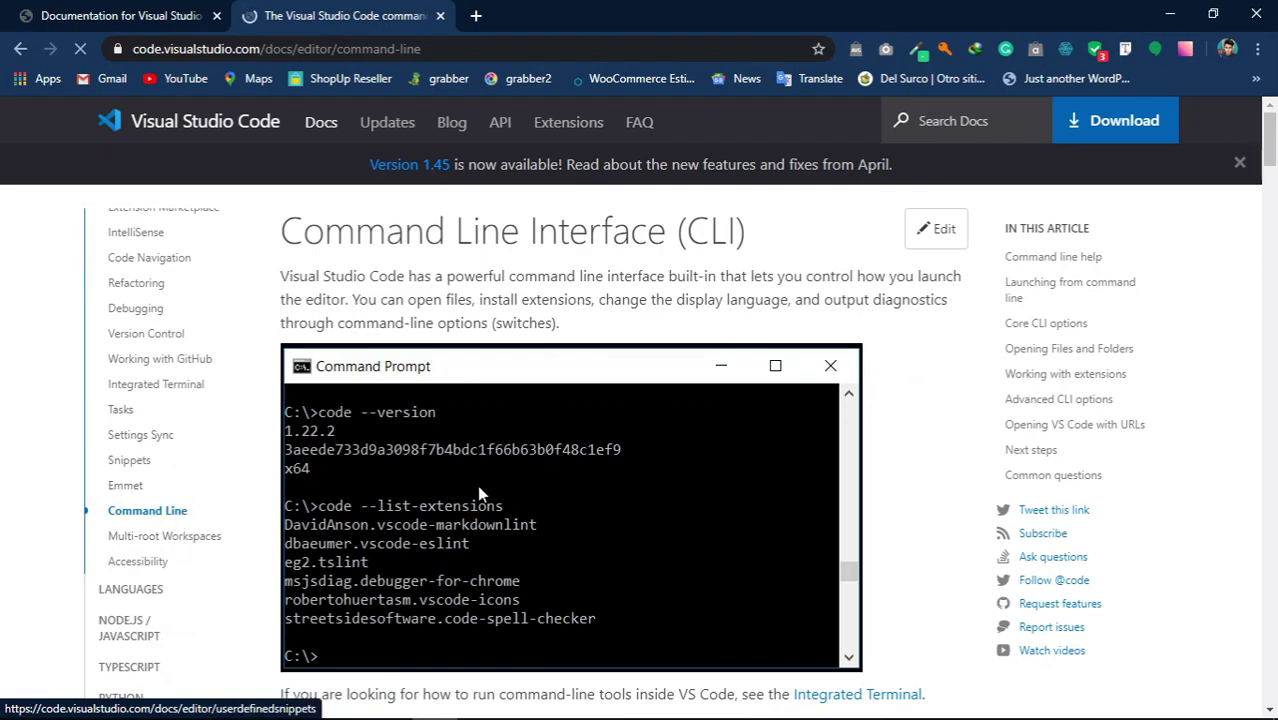
scroll(628, 477, "down", 2)
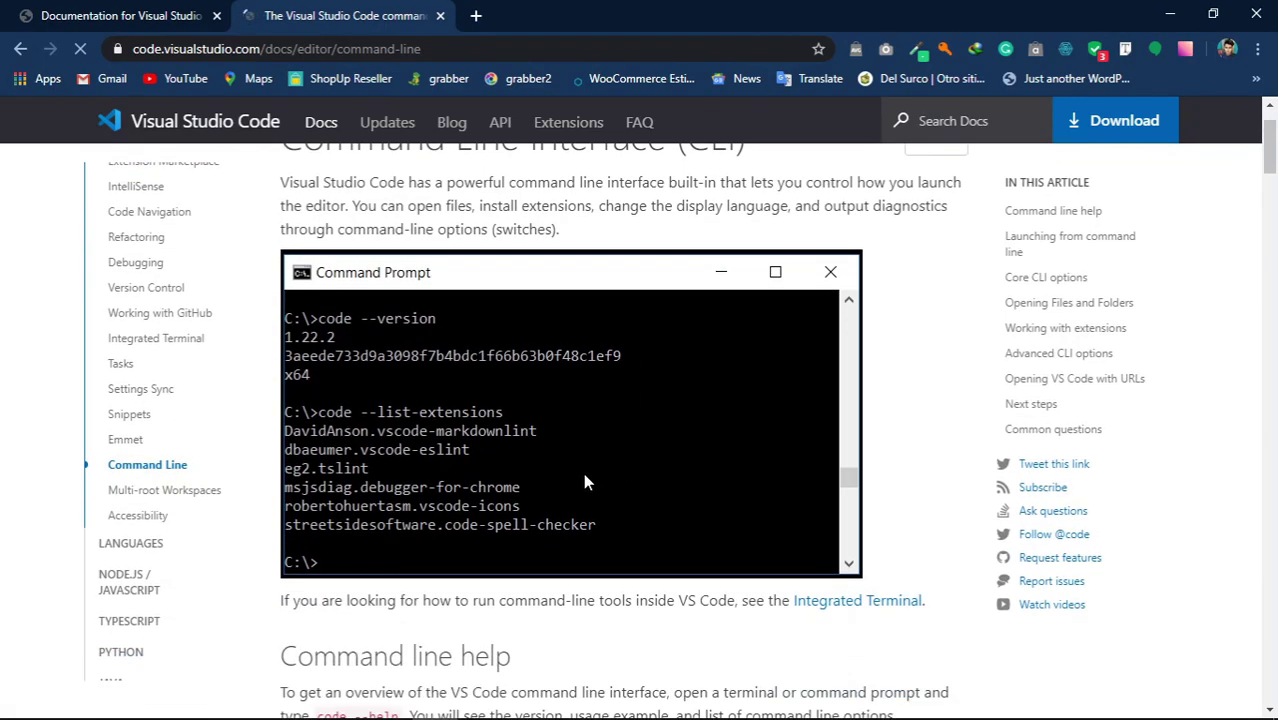
scroll(196, 485, "down", 1)
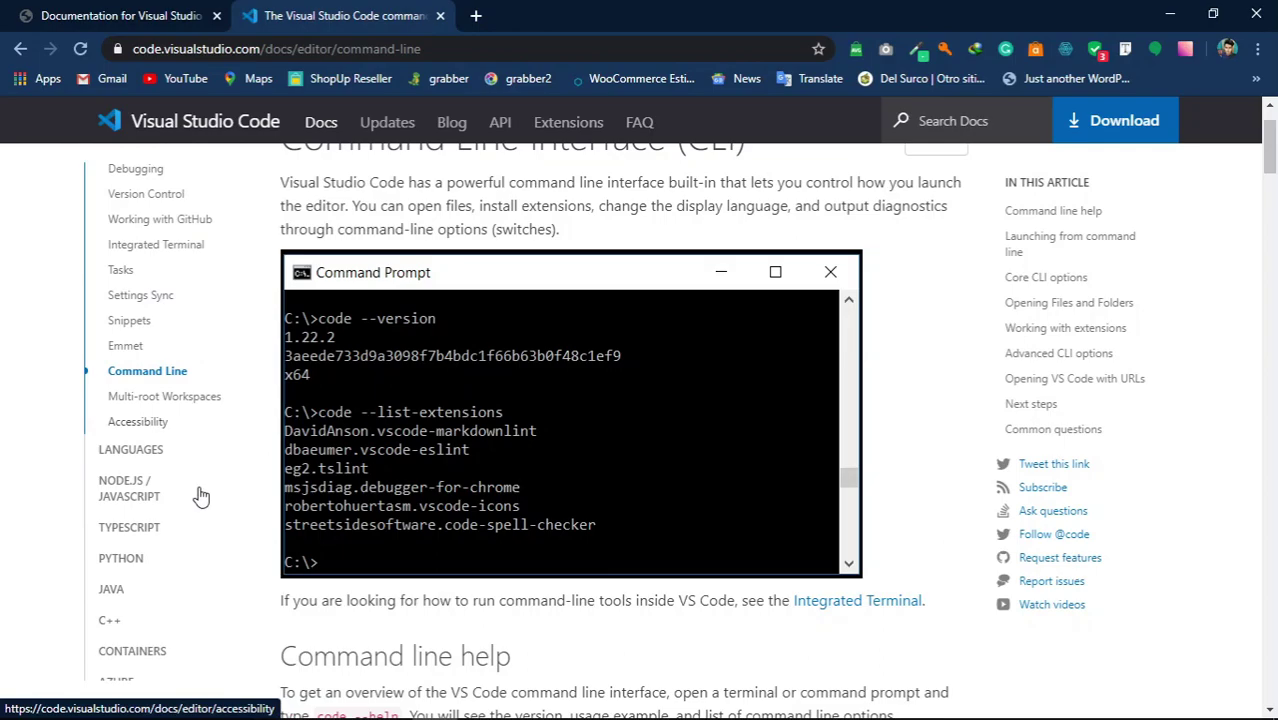
scroll(160, 392, "up", 1)
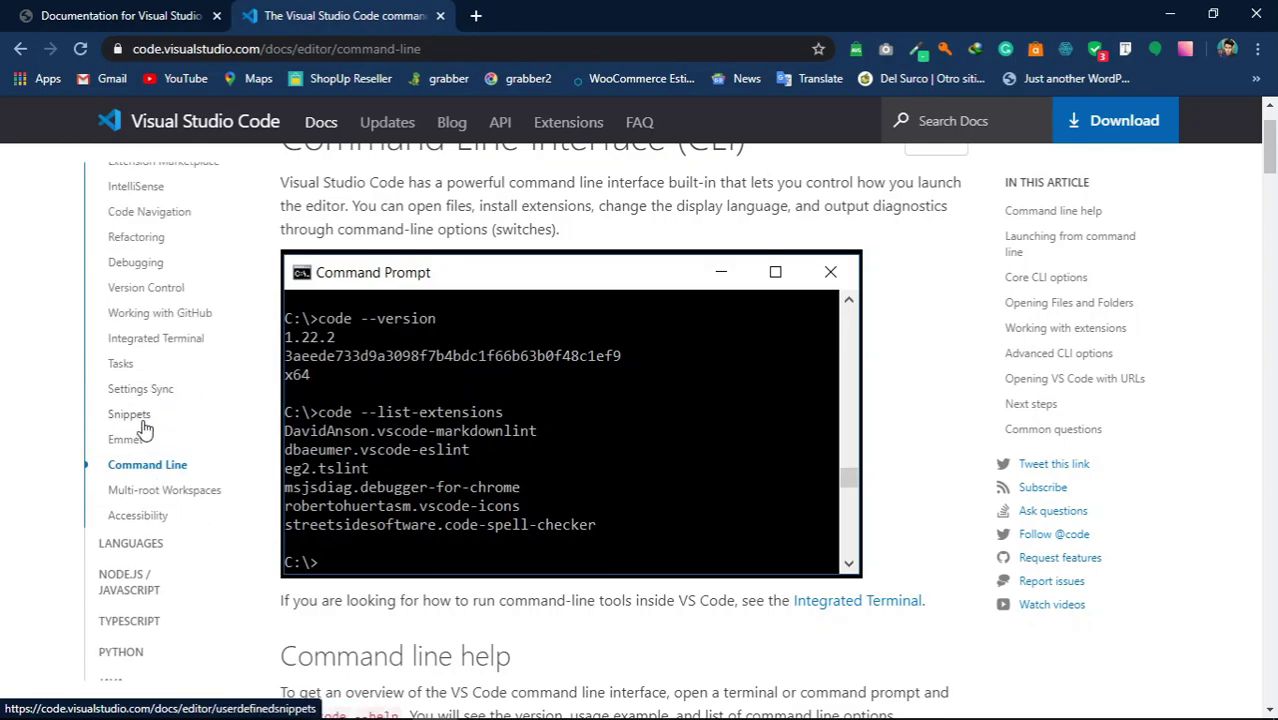
- Return to the Emmet page of the user guide and read down to the HTML Emmet snippets section
left_click(134, 442)
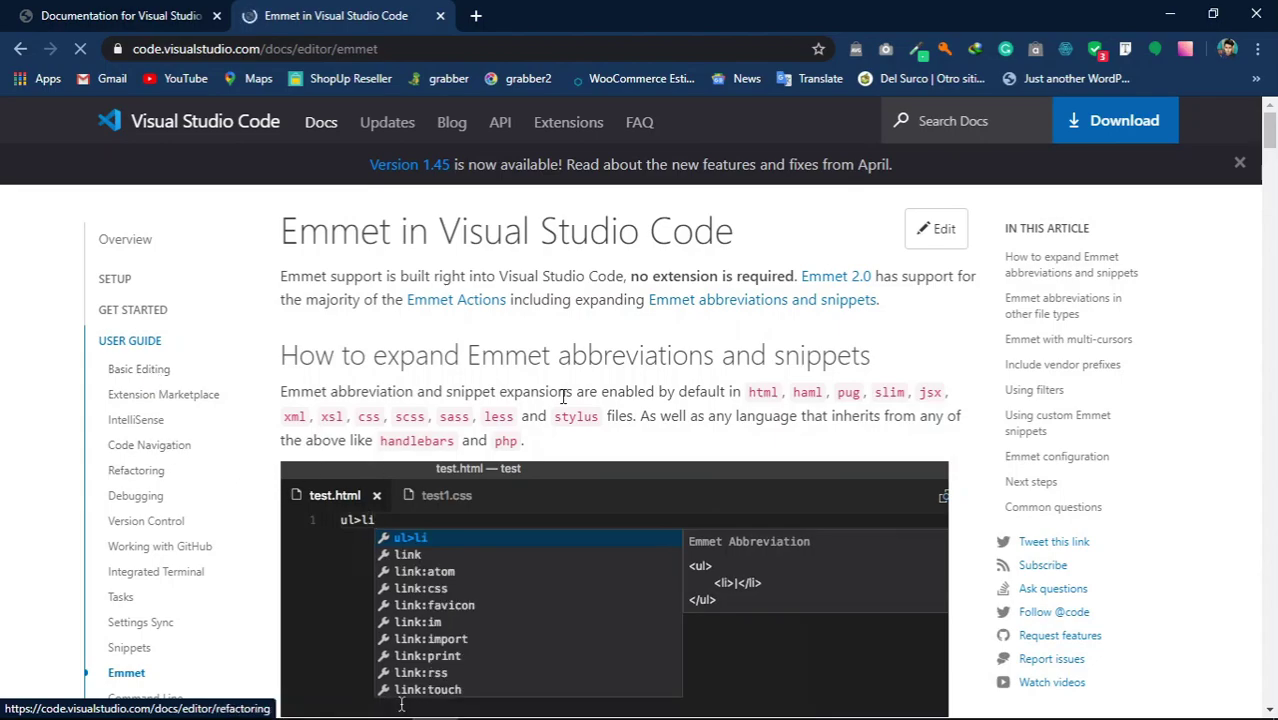
scroll(570, 410, "down", 8)
scroll(570, 410, "down", 12)
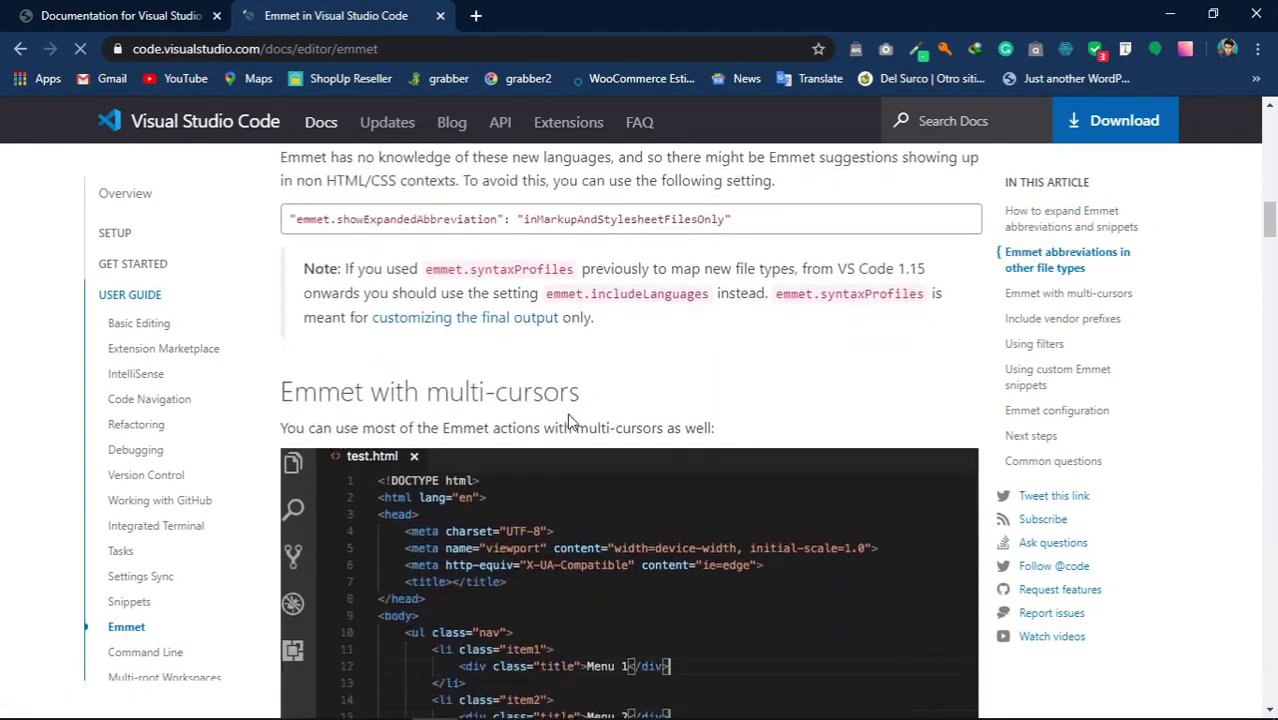
scroll(570, 418, "down", 15)
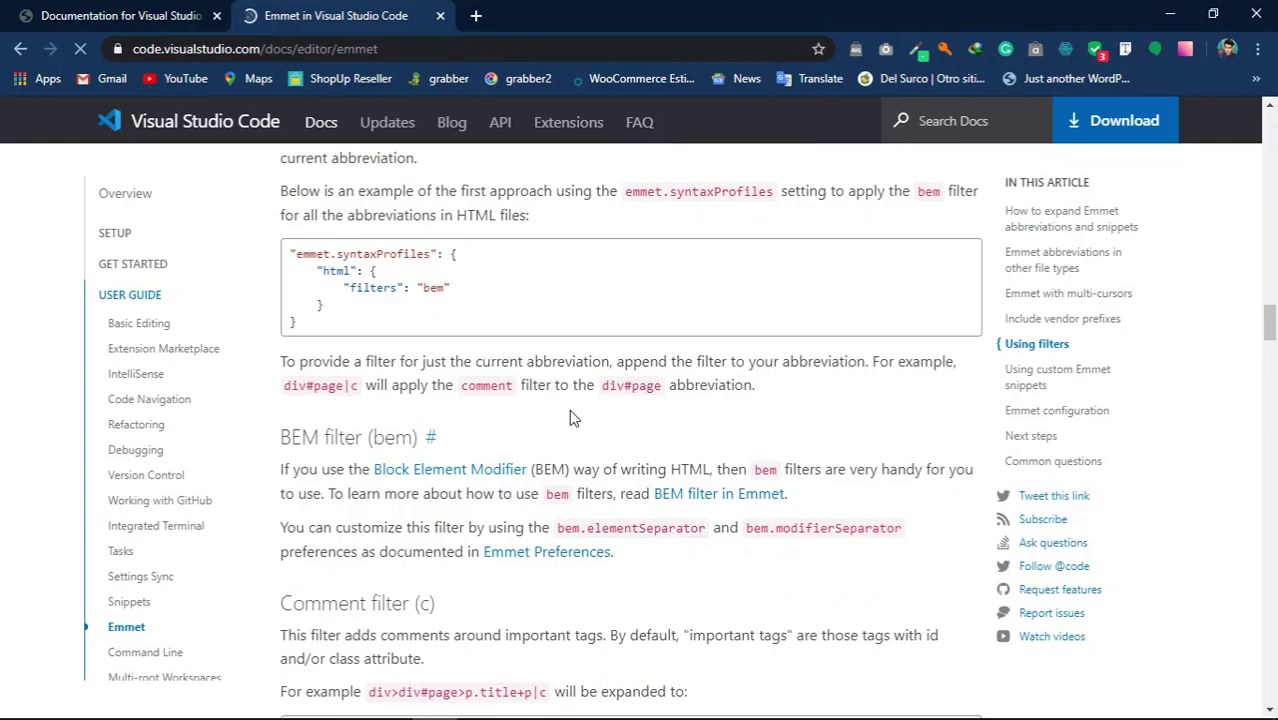
scroll(570, 418, "down", 15)
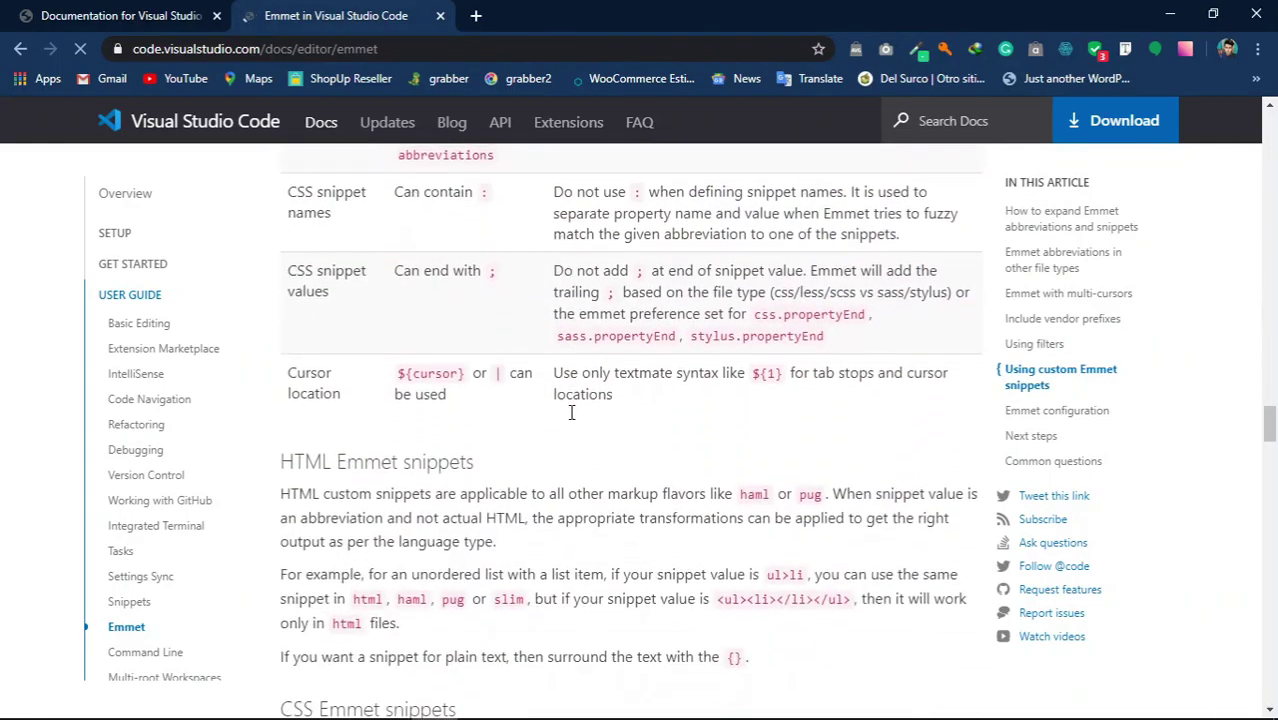
scroll(572, 415, "up", 3)
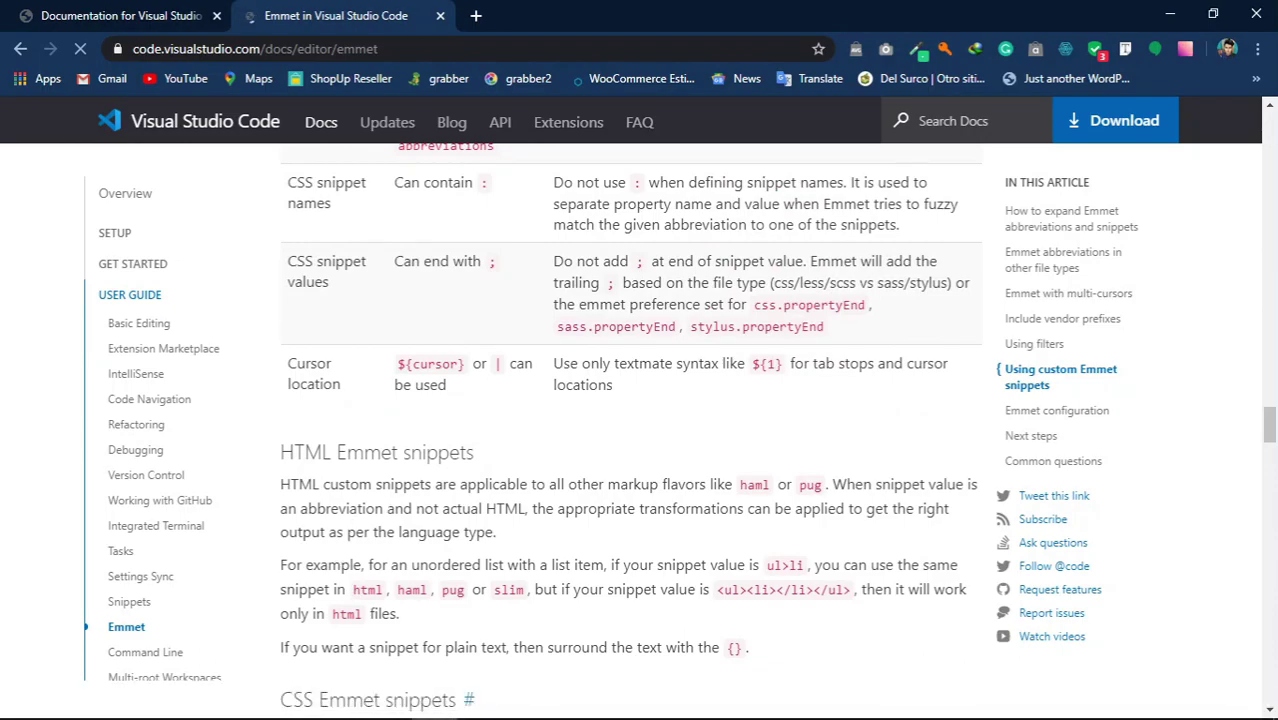
- Switch back to Visual Studio Code and search the extension marketplace for "emmet"
mouse_move(481, 706)
left_click(251, 701)
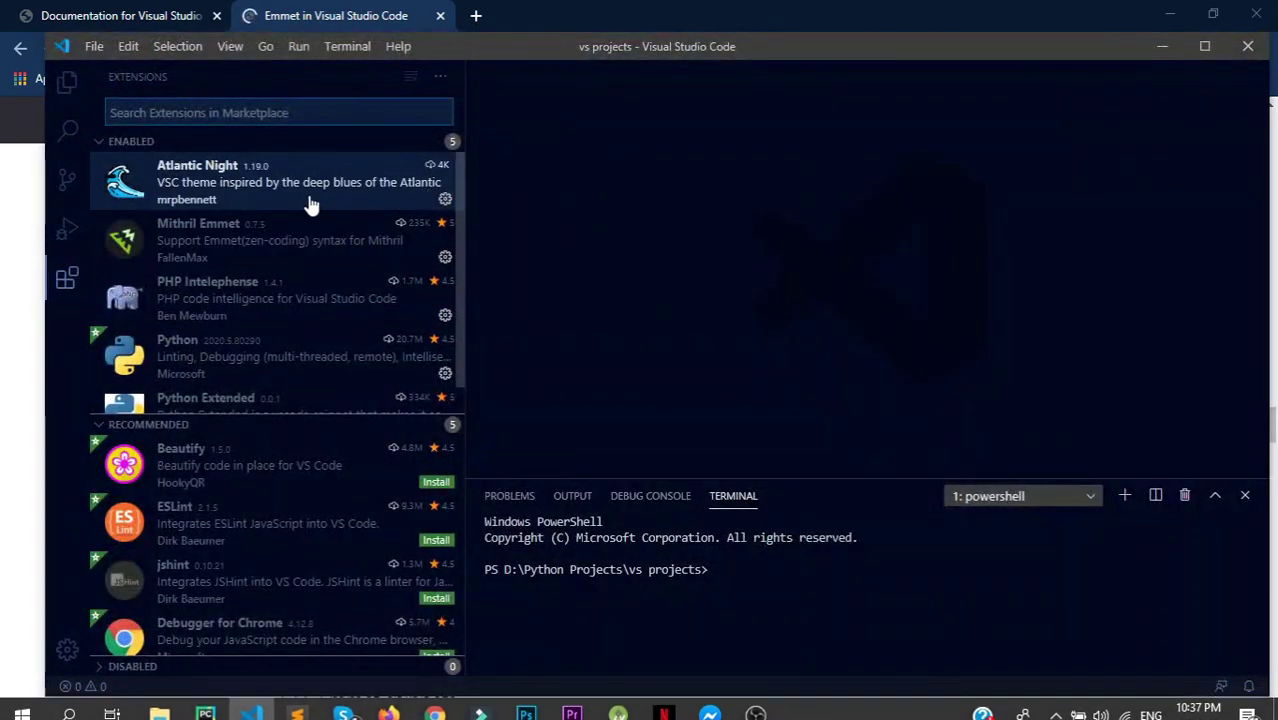
type("emmet")
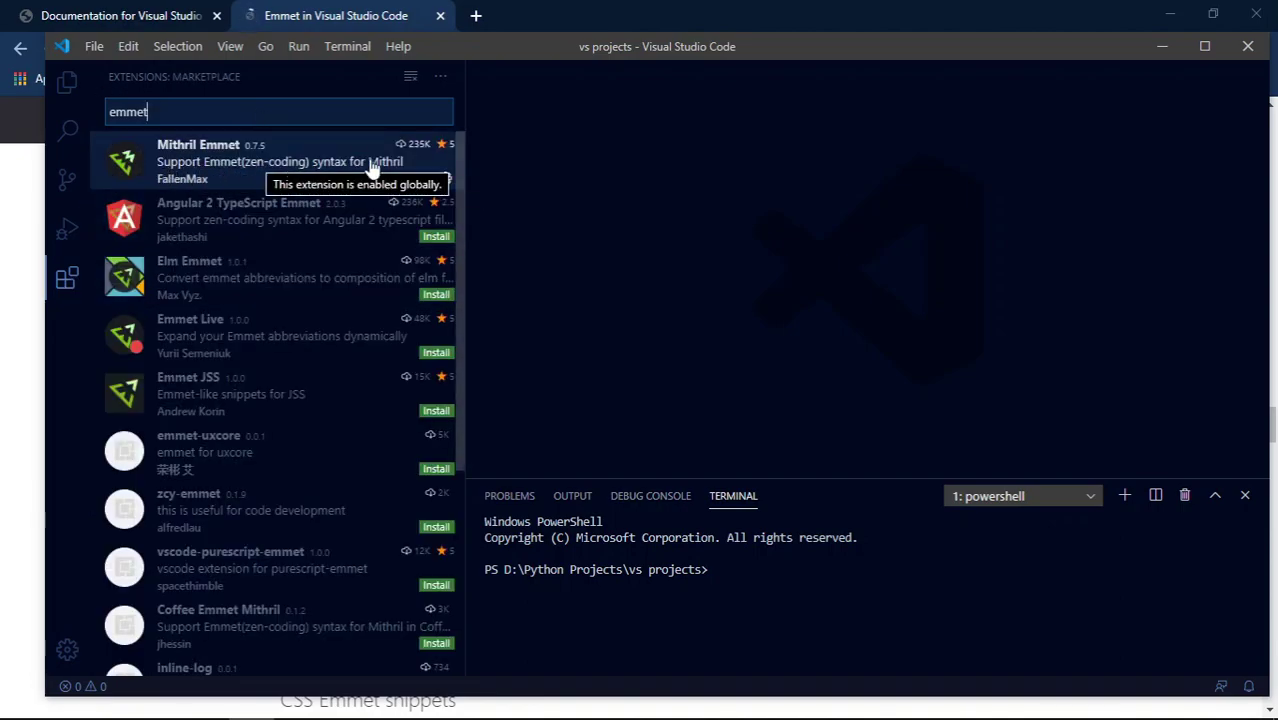
- Open the Mithril Emmet extension's page, uninstall the extension and install it again
left_click_drag(464, 150, 564, 153)
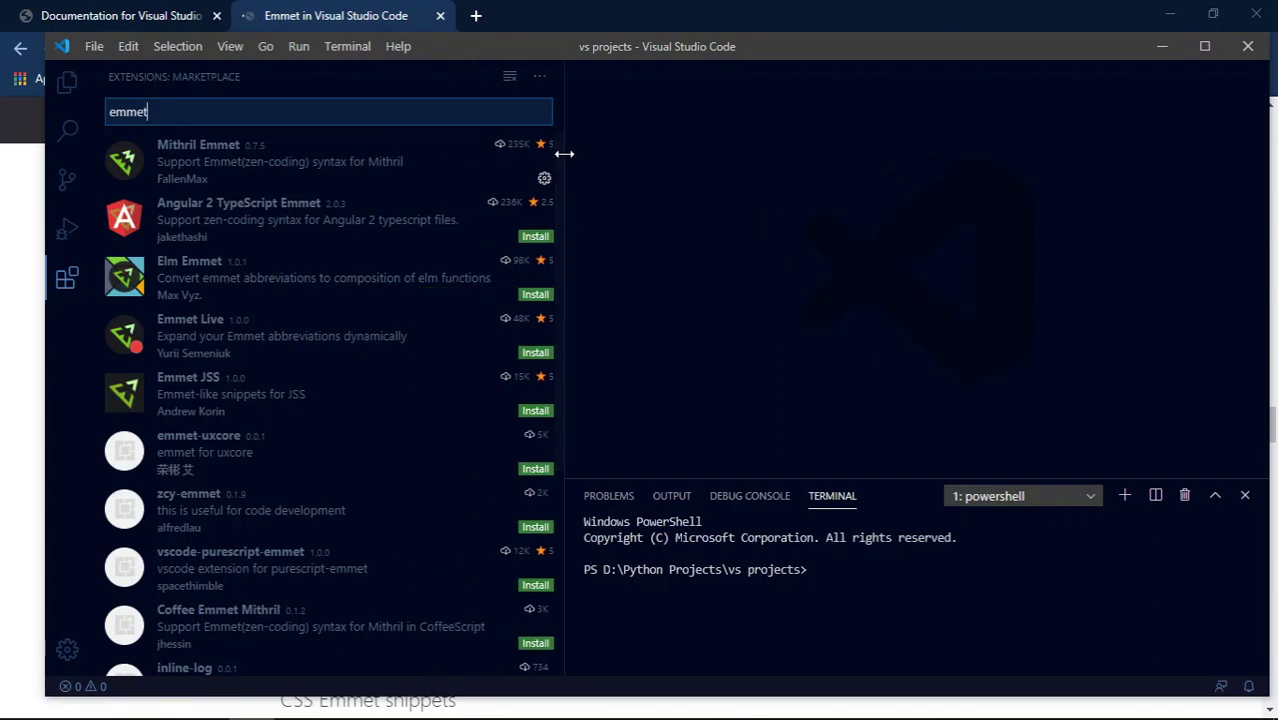
left_click(284, 166)
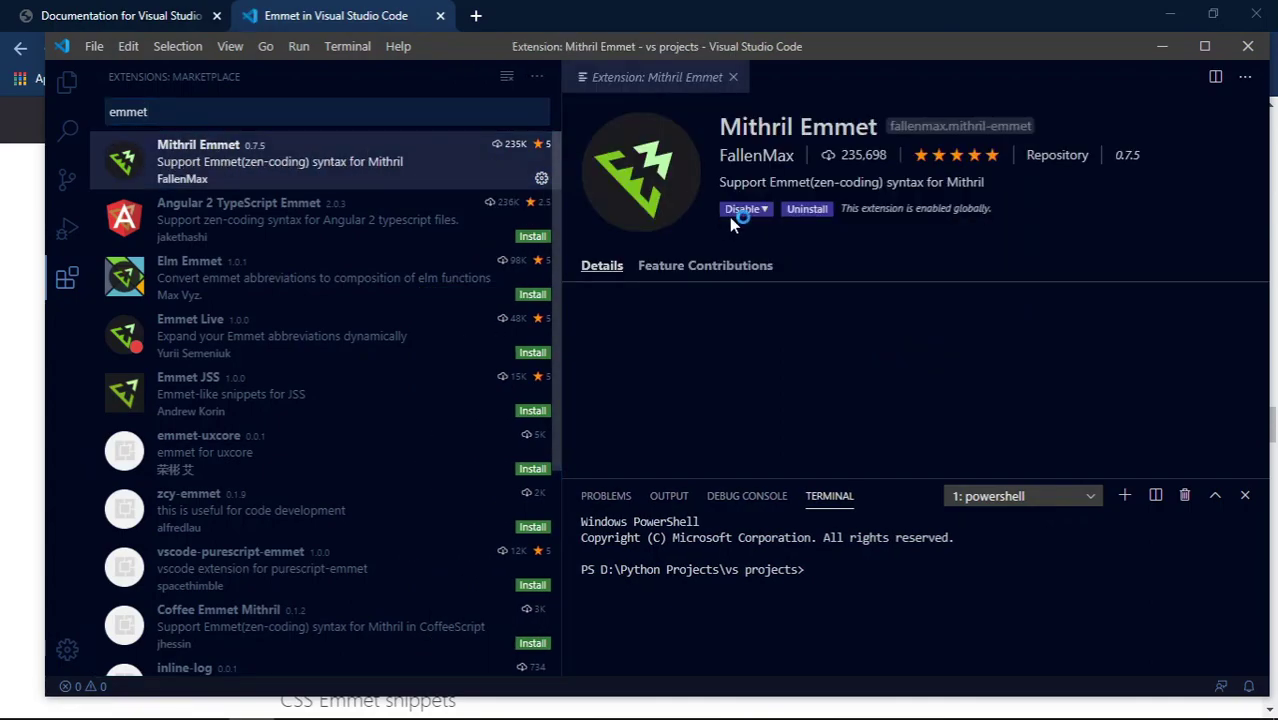
left_click(806, 208)
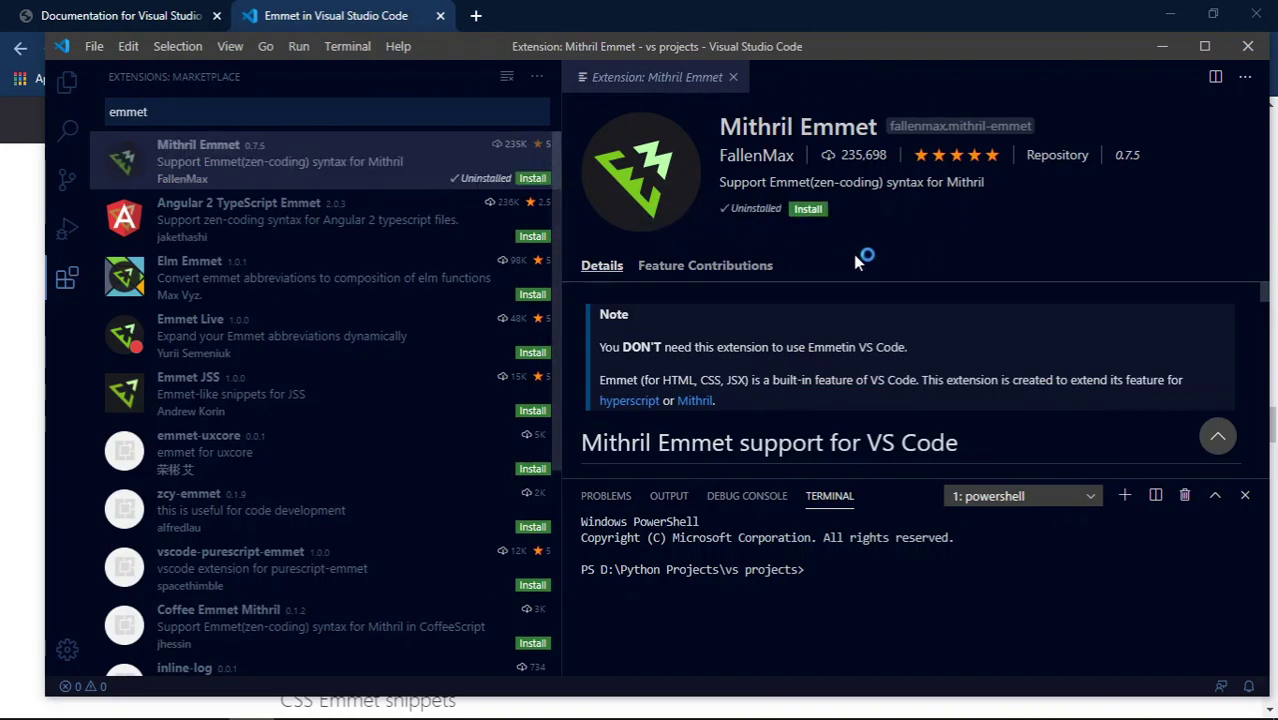
left_click(807, 209)
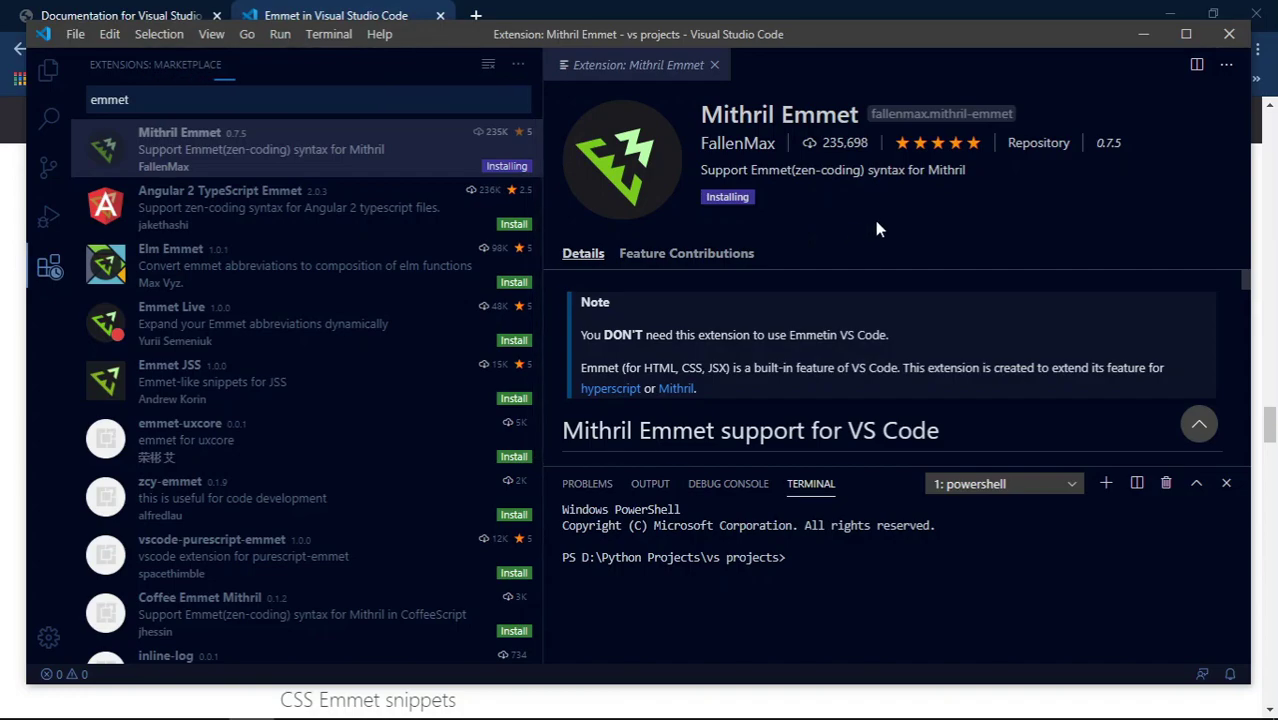
left_click_drag(854, 38, 856, 52)
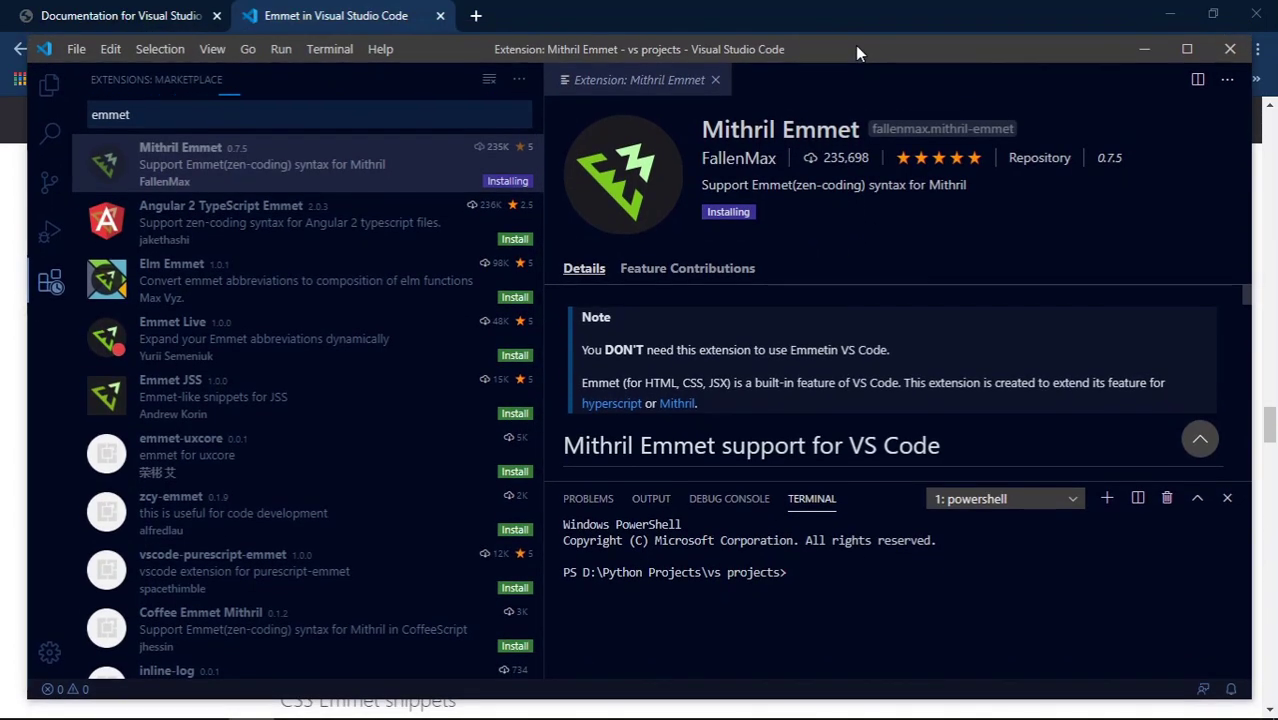
mouse_move(855, 45)
left_mouse_down()
mouse_move(856, 113)
mouse_move(857, 53)
left_mouse_up()
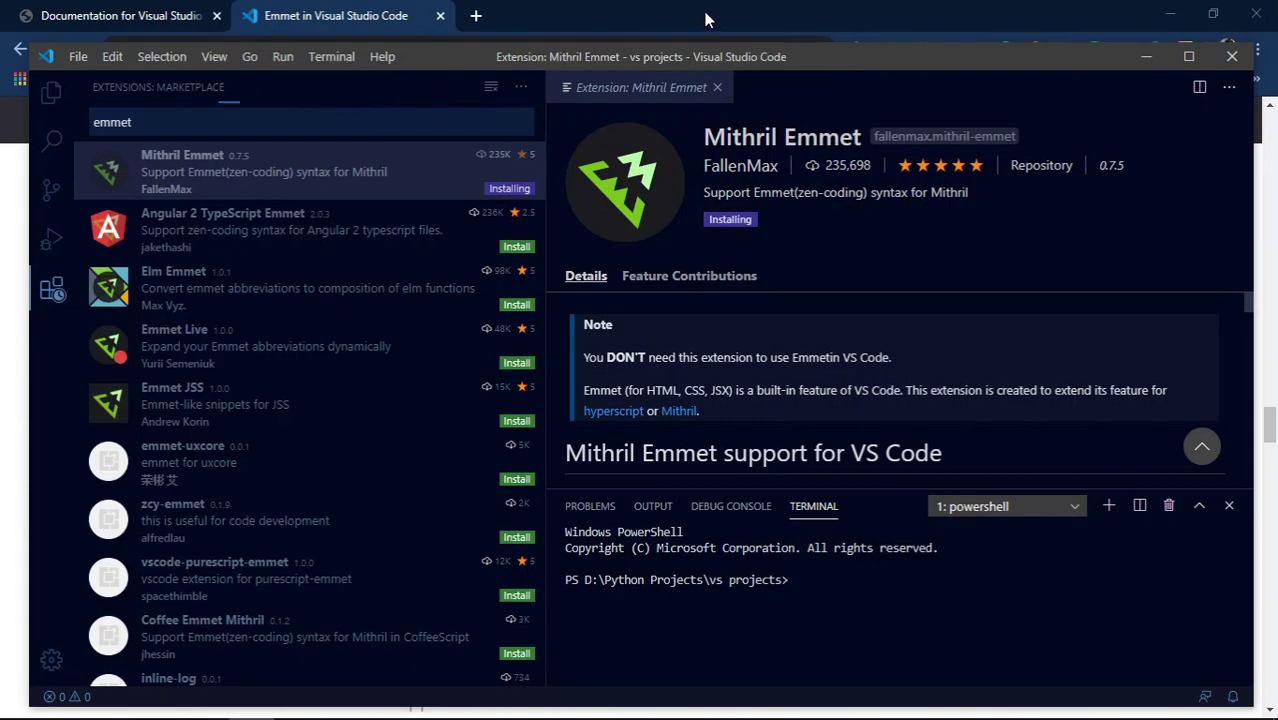
left_click_drag(843, 62, 872, 56)
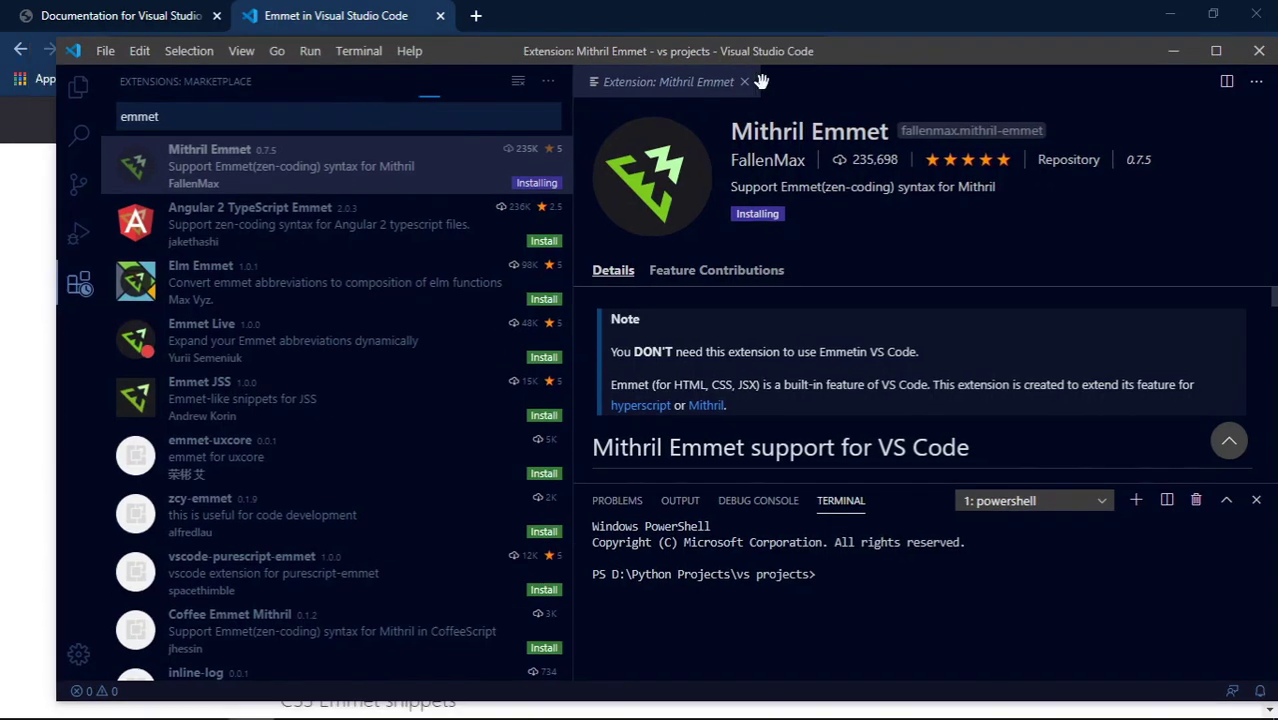
left_click(78, 88)
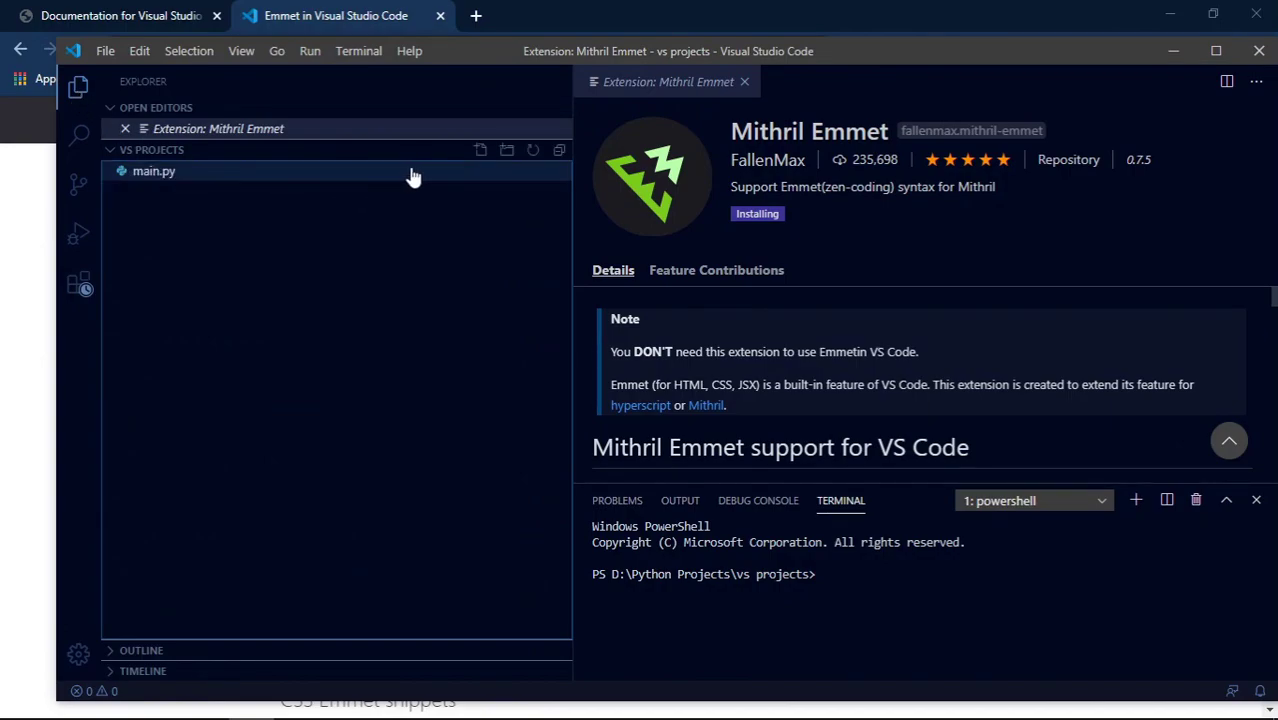
right_click(160, 149)
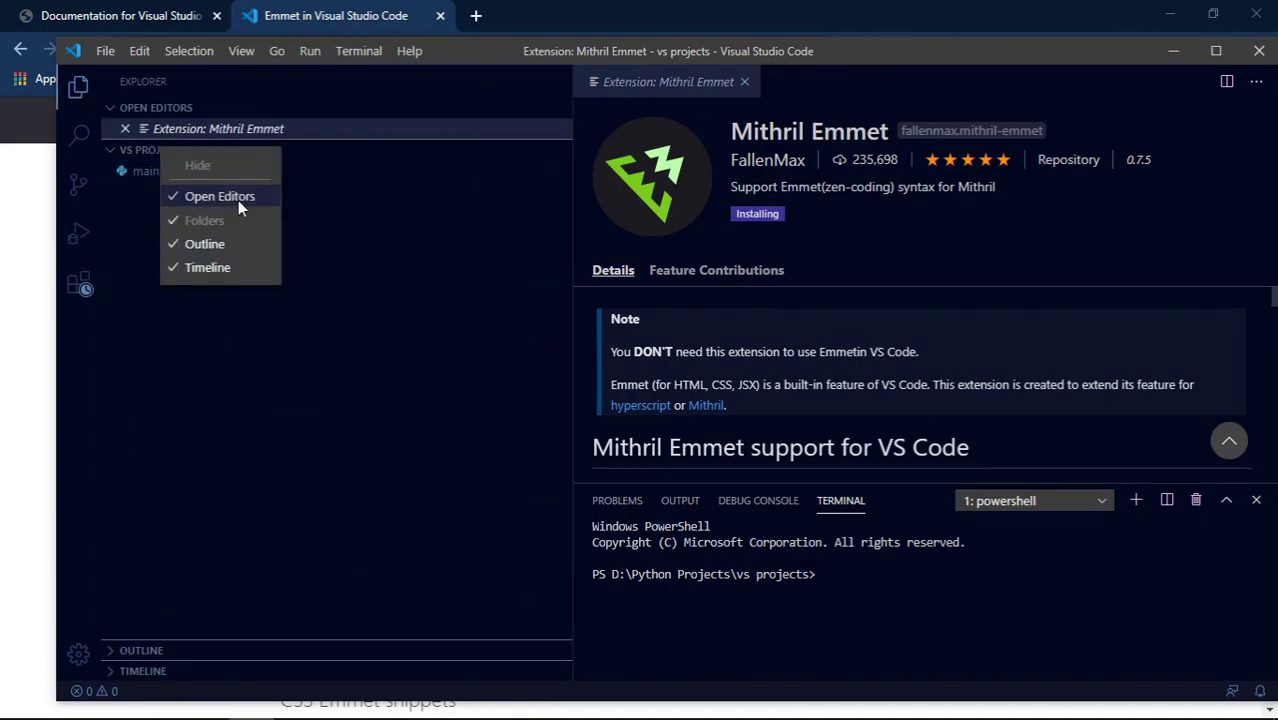
left_click(168, 174)
left_click(131, 154)
right_click(173, 160)
left_click(146, 171)
left_click(105, 50)
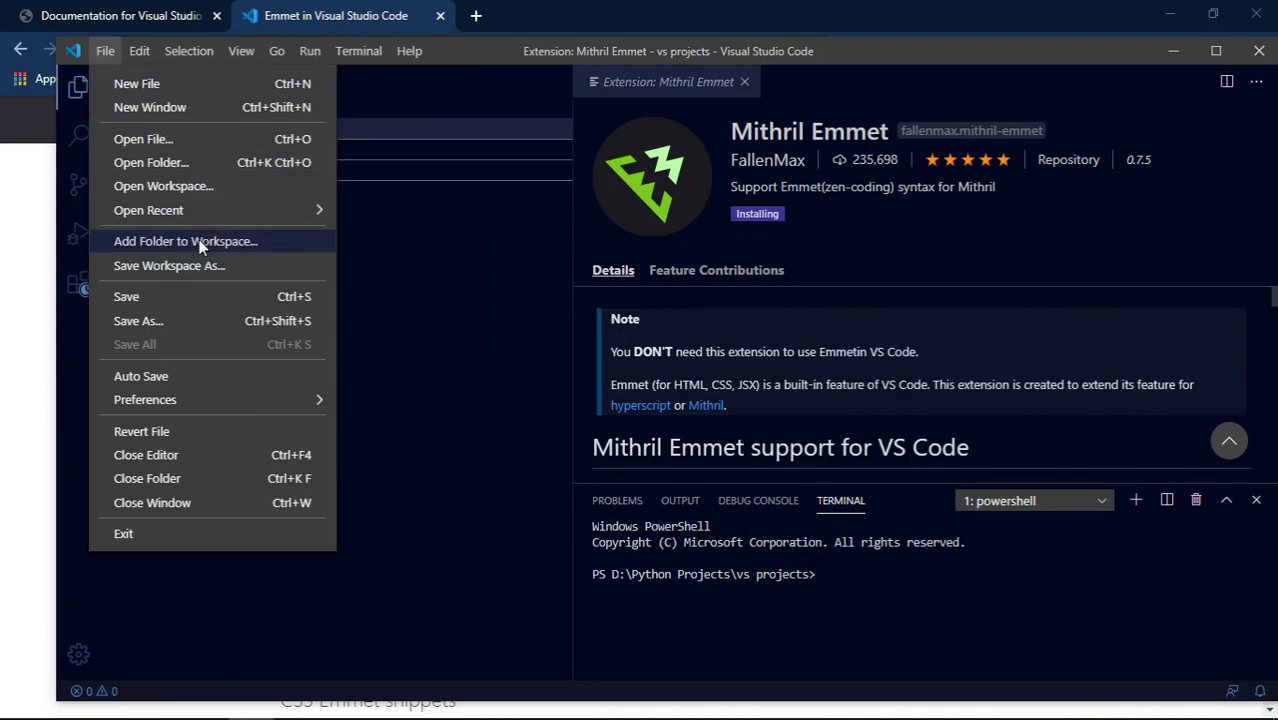
mouse_move(196, 210)
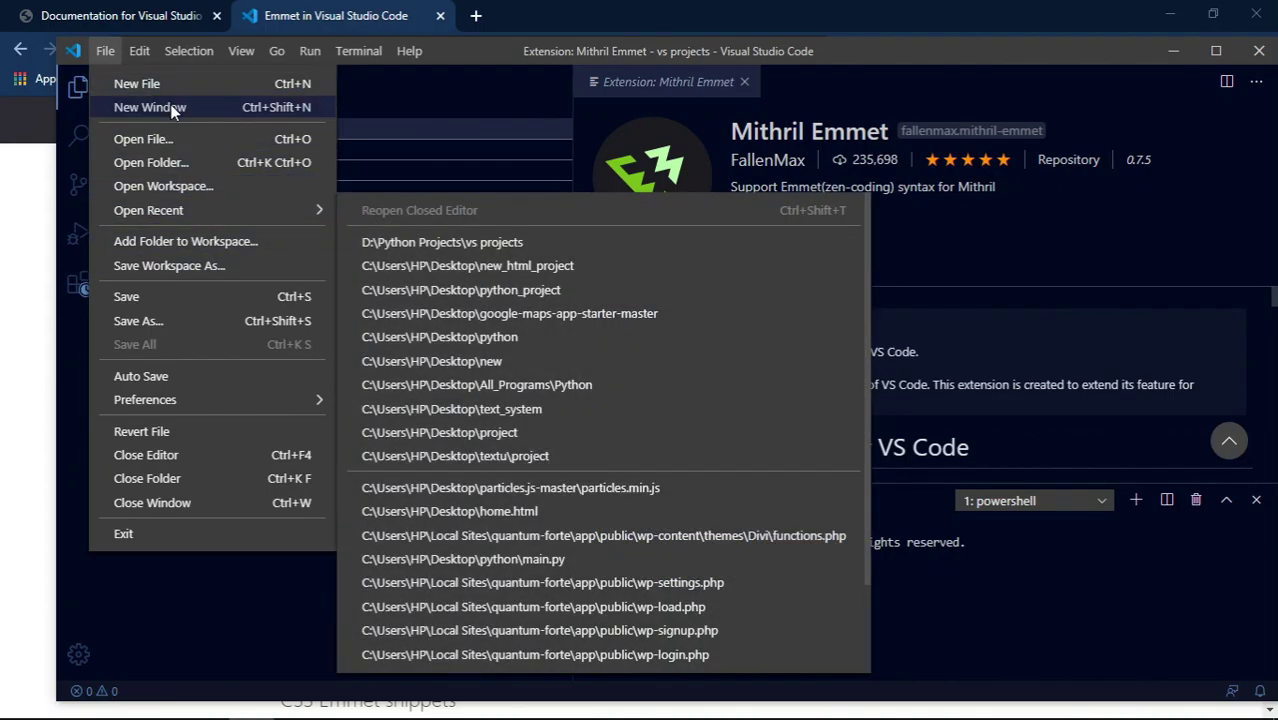
left_click(165, 186)
left_click(673, 50)
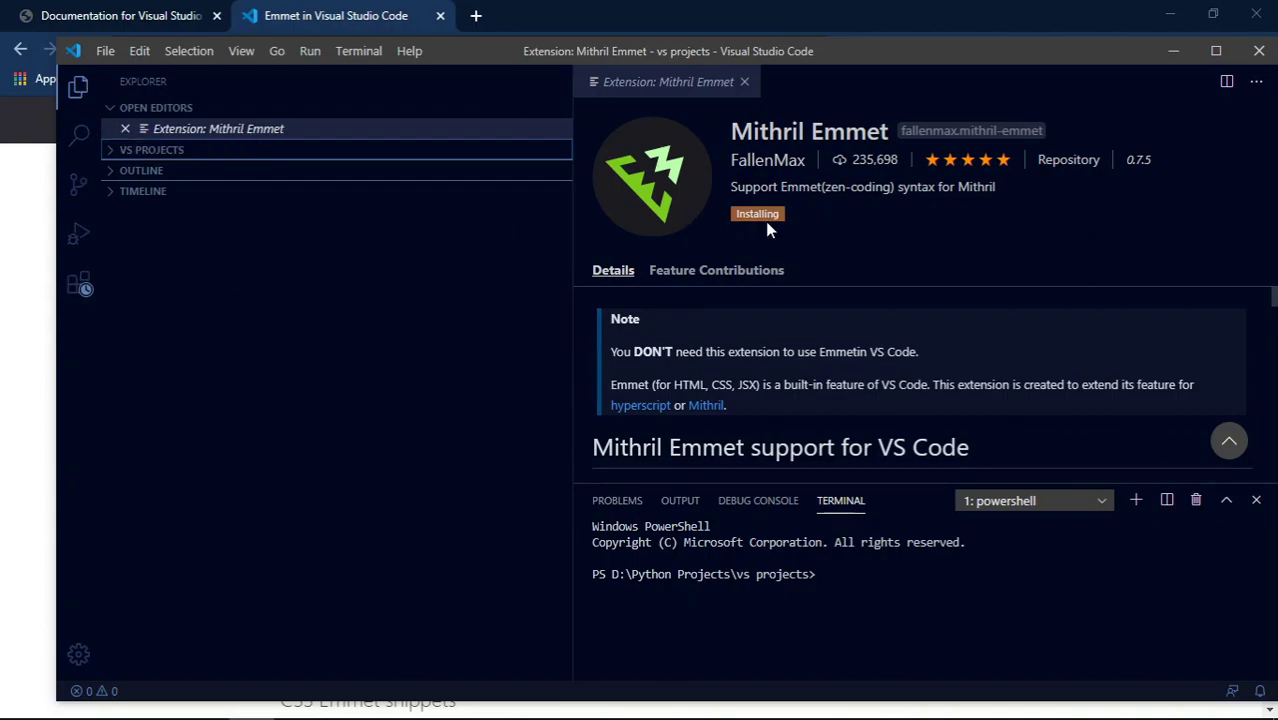
left_click(82, 100)
left_click(104, 52)
mouse_move(189, 51)
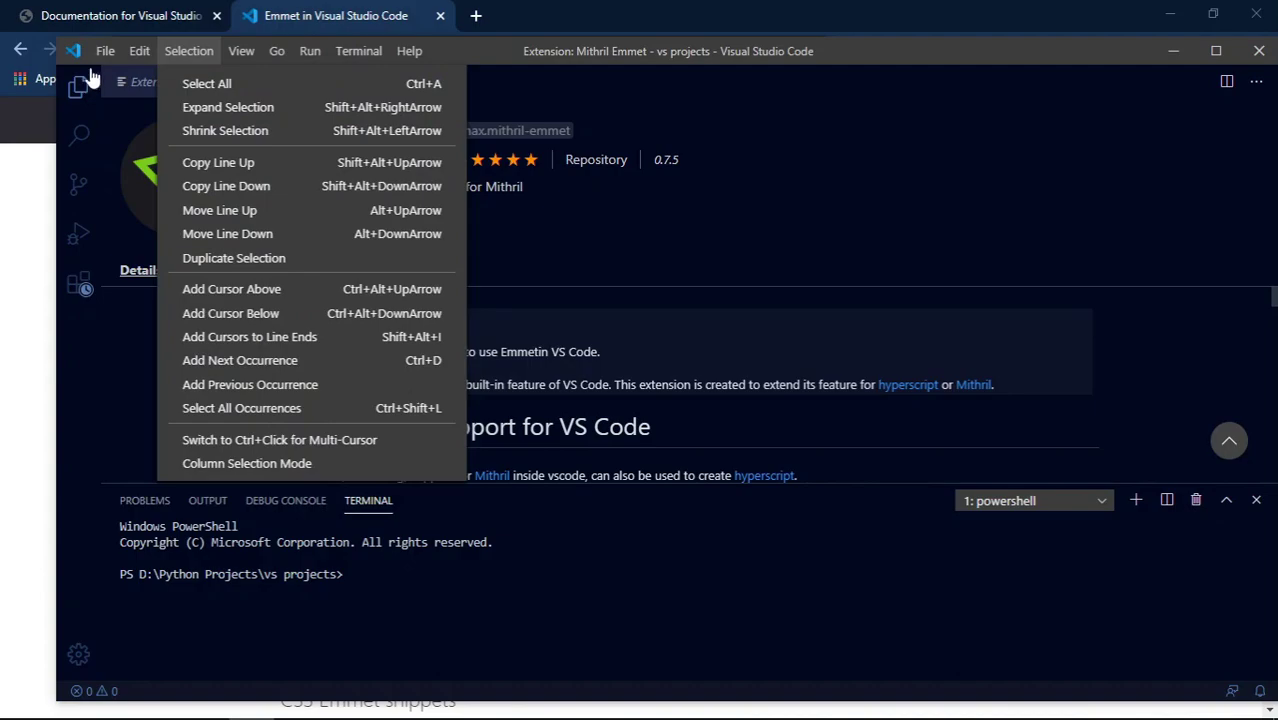
mouse_move(106, 51)
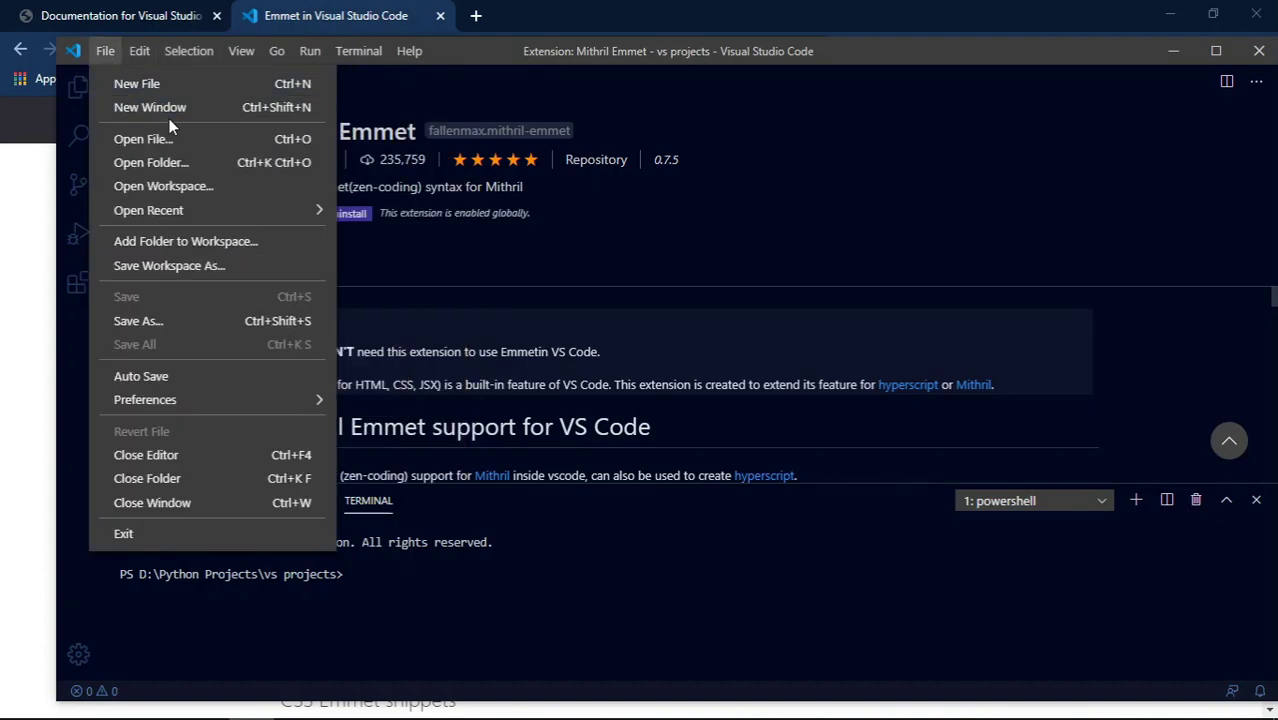
left_click(716, 216)
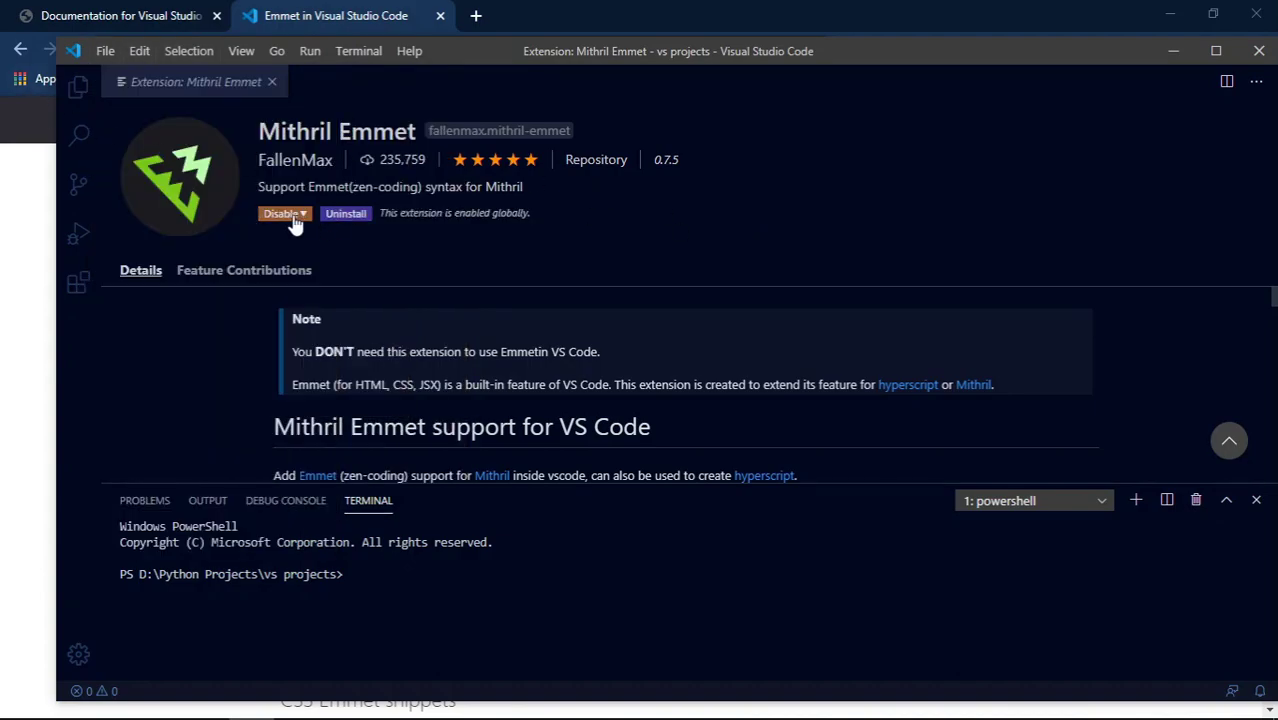
- Close the Mithril Emmet page and create a folder named "Mynew project" on the desktop
left_click(271, 82)
left_click_drag(969, 62, 947, 42)
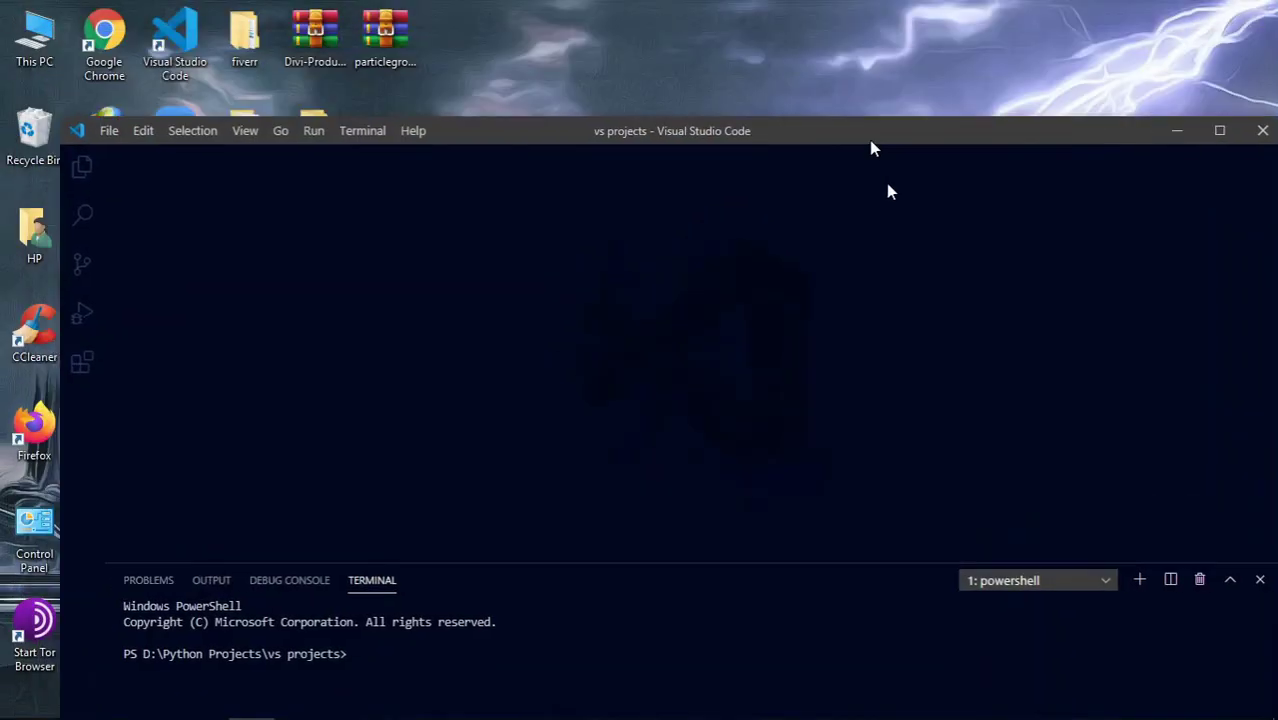
right_click(750, 119)
mouse_move(881, 296)
left_click(1035, 300)
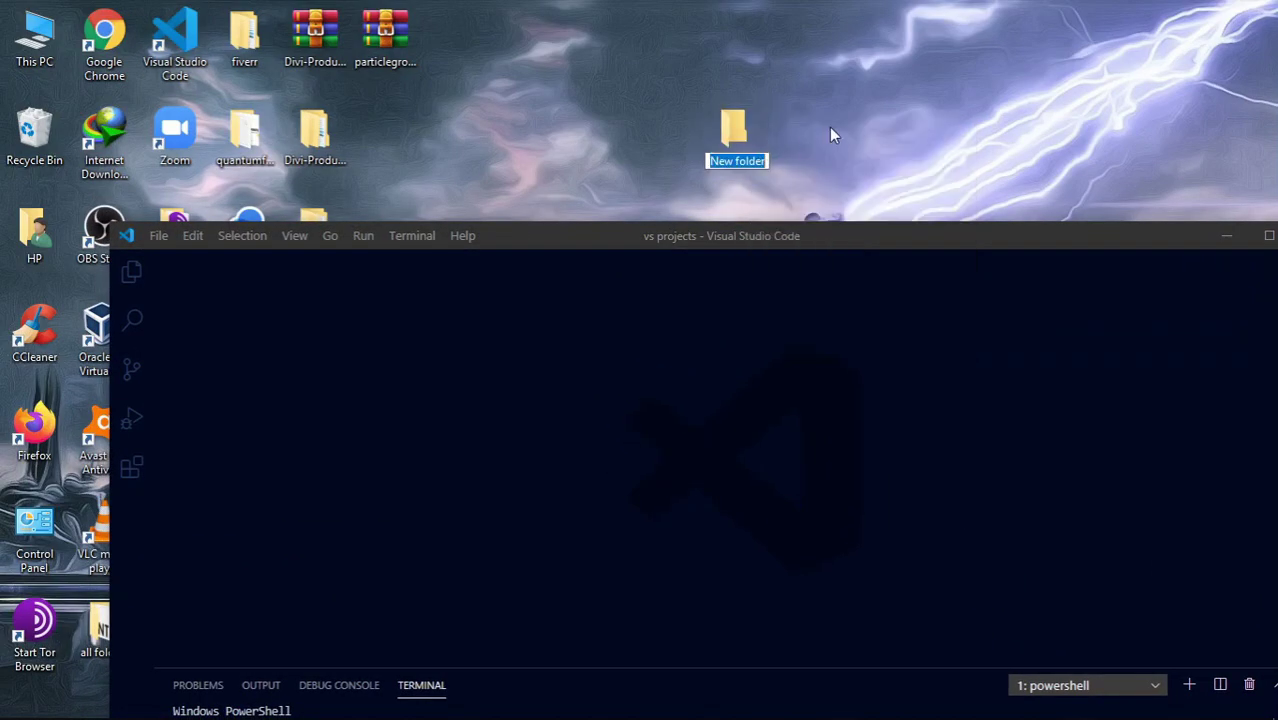
type("My")
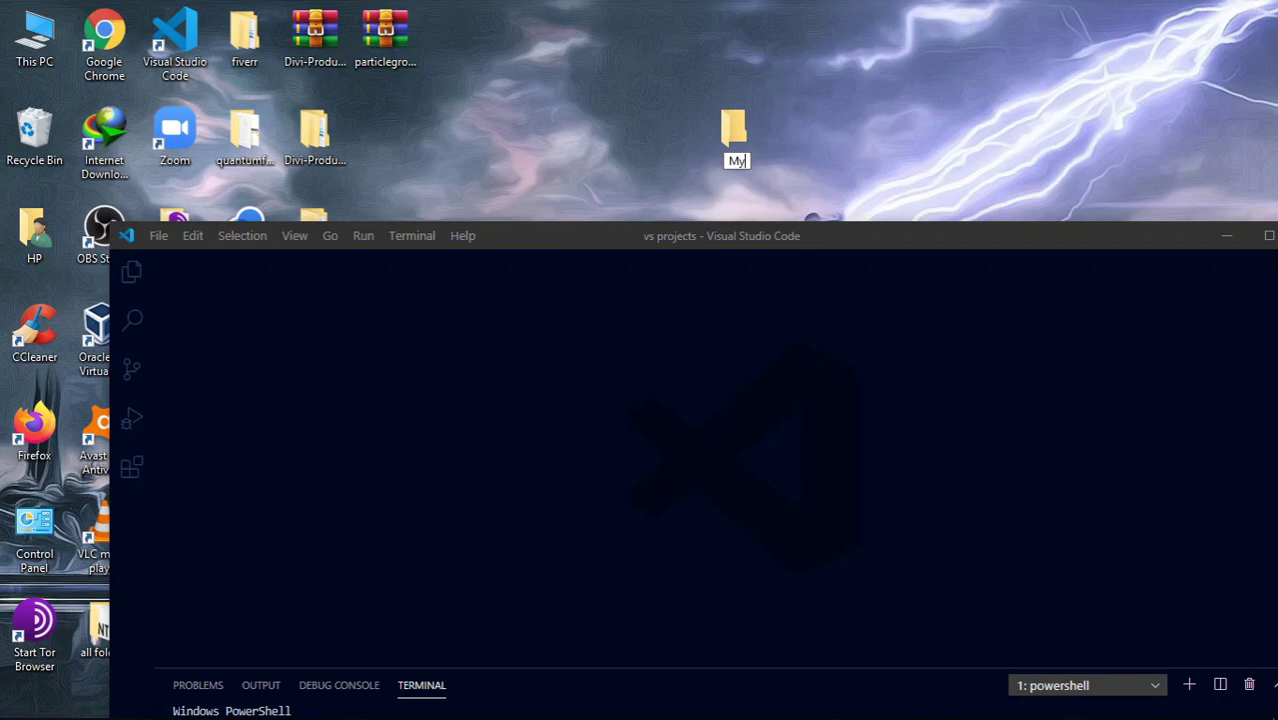
type("new projevc")
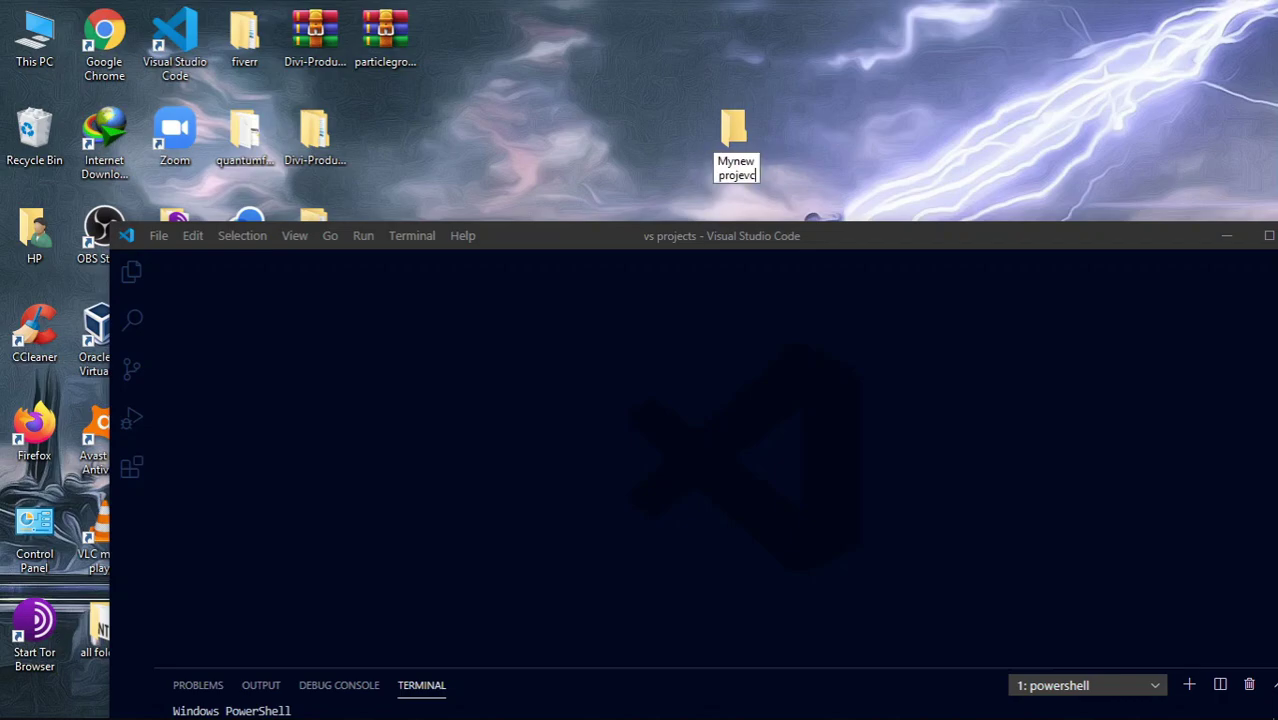
key("BackSpace")
type("ct")
key("Return")
- Open the desktop folder "Mynew project" in Visual Studio Code and close the Welcome page
left_click_drag(835, 250, 780, 43)
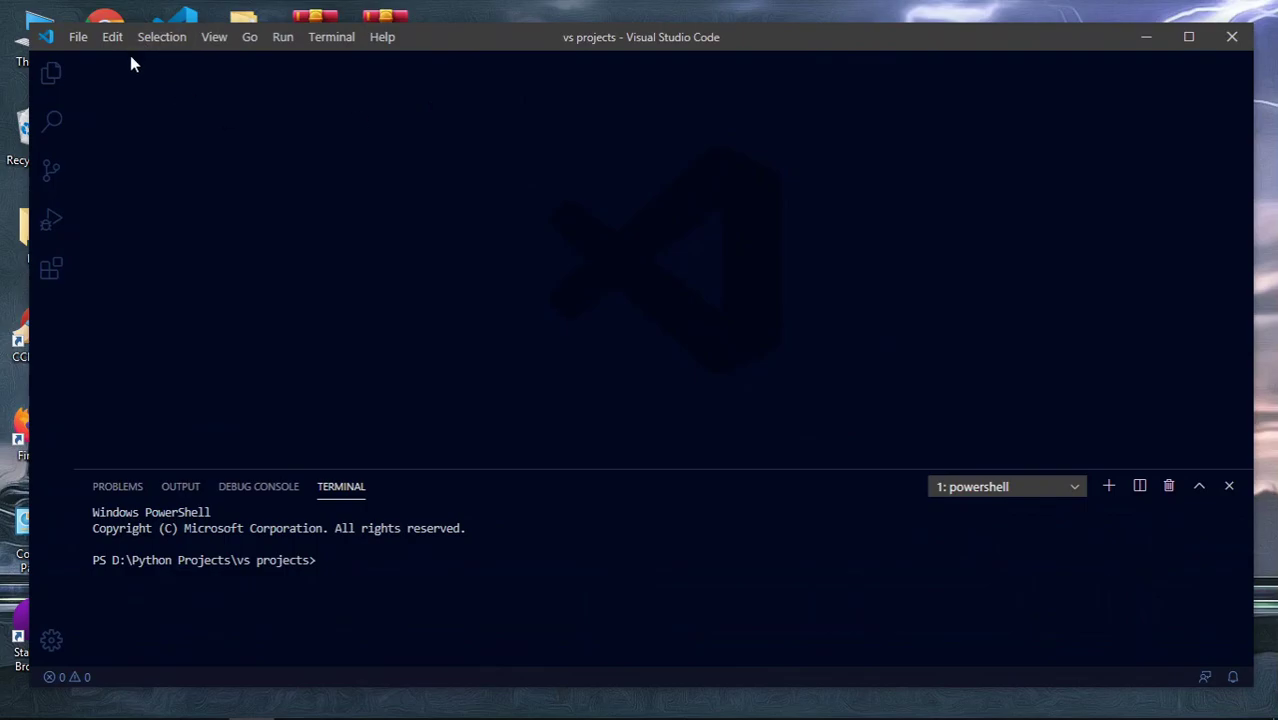
left_click(78, 37)
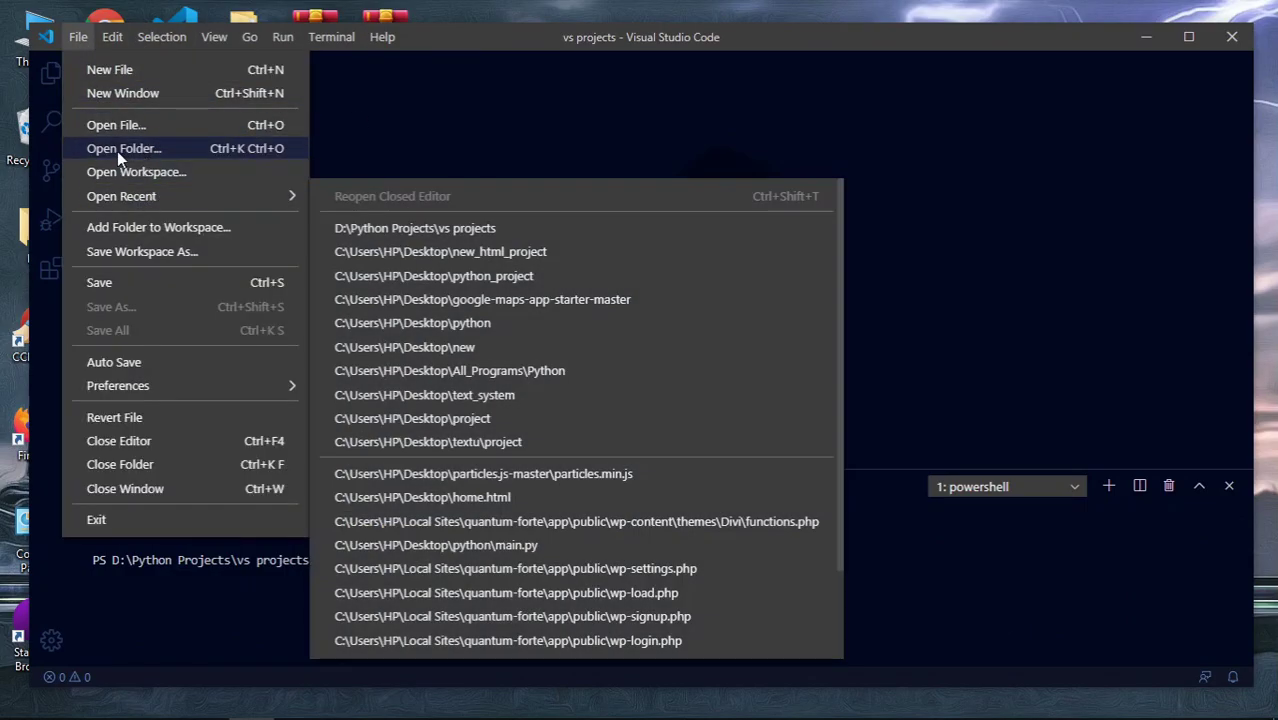
left_click(185, 149)
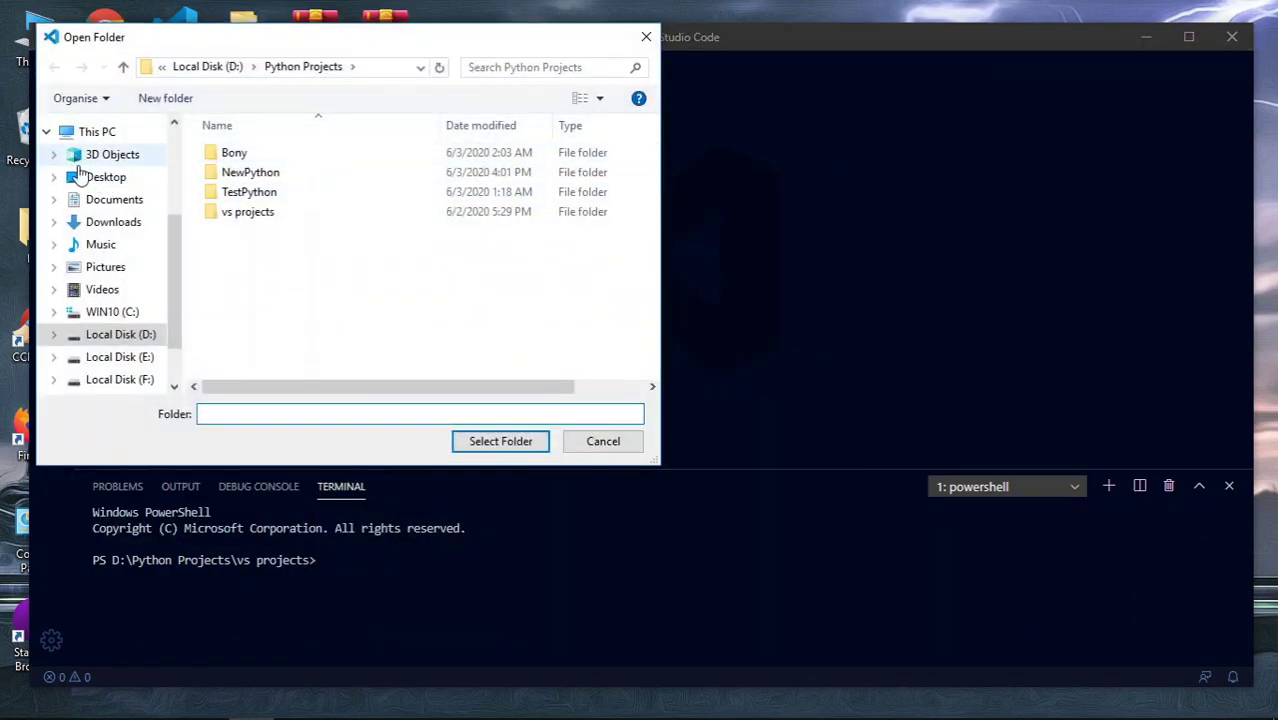
left_click(100, 177)
scroll(523, 265, "down", 2)
scroll(523, 265, "down", 1)
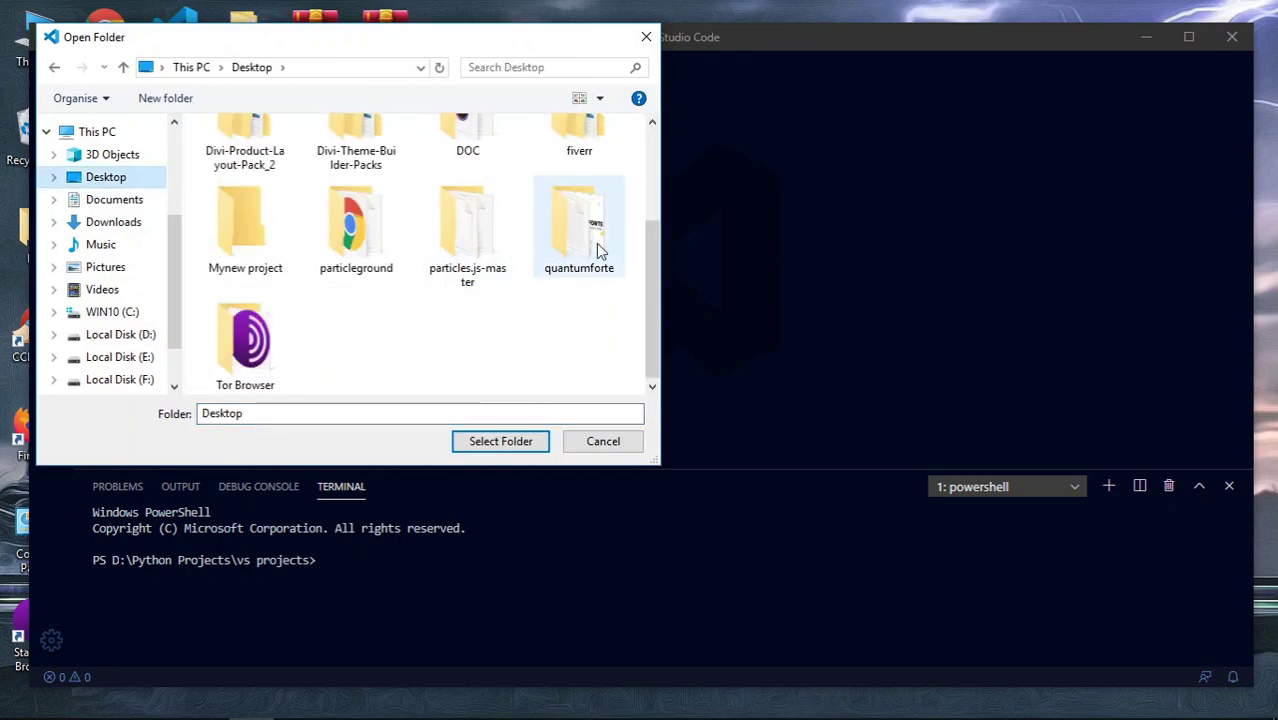
left_click(251, 266)
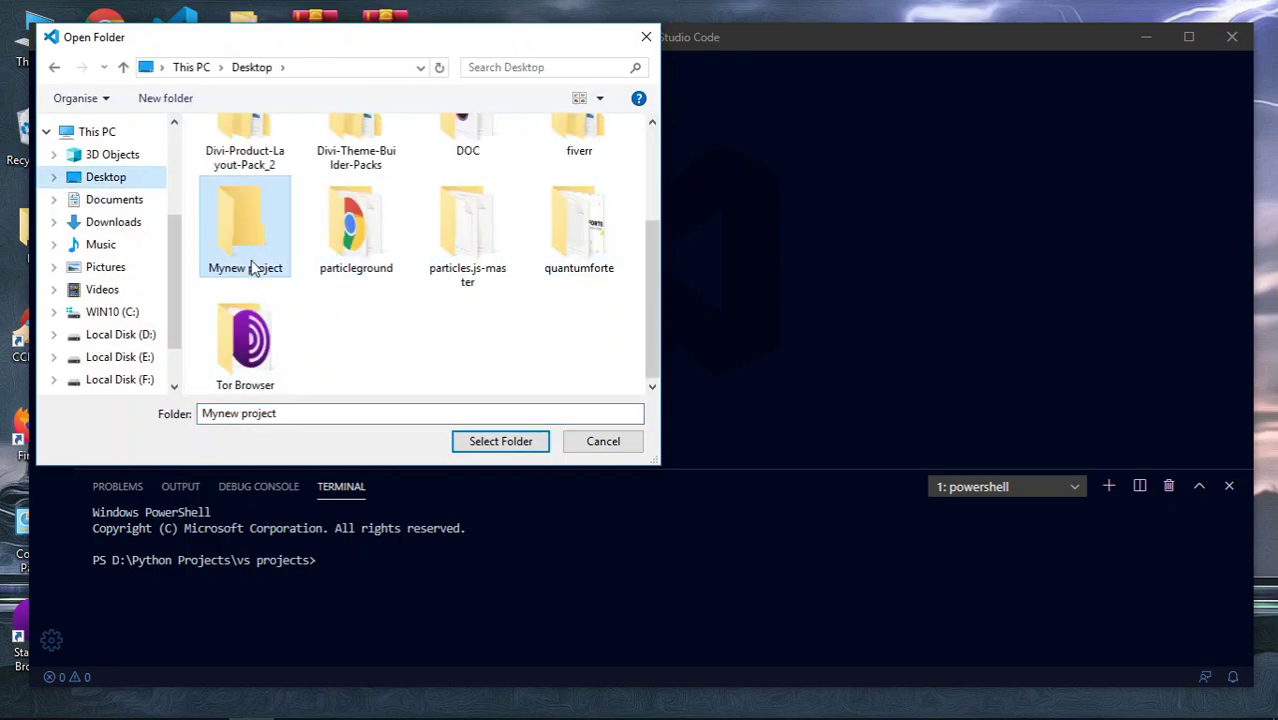
left_click(477, 443)
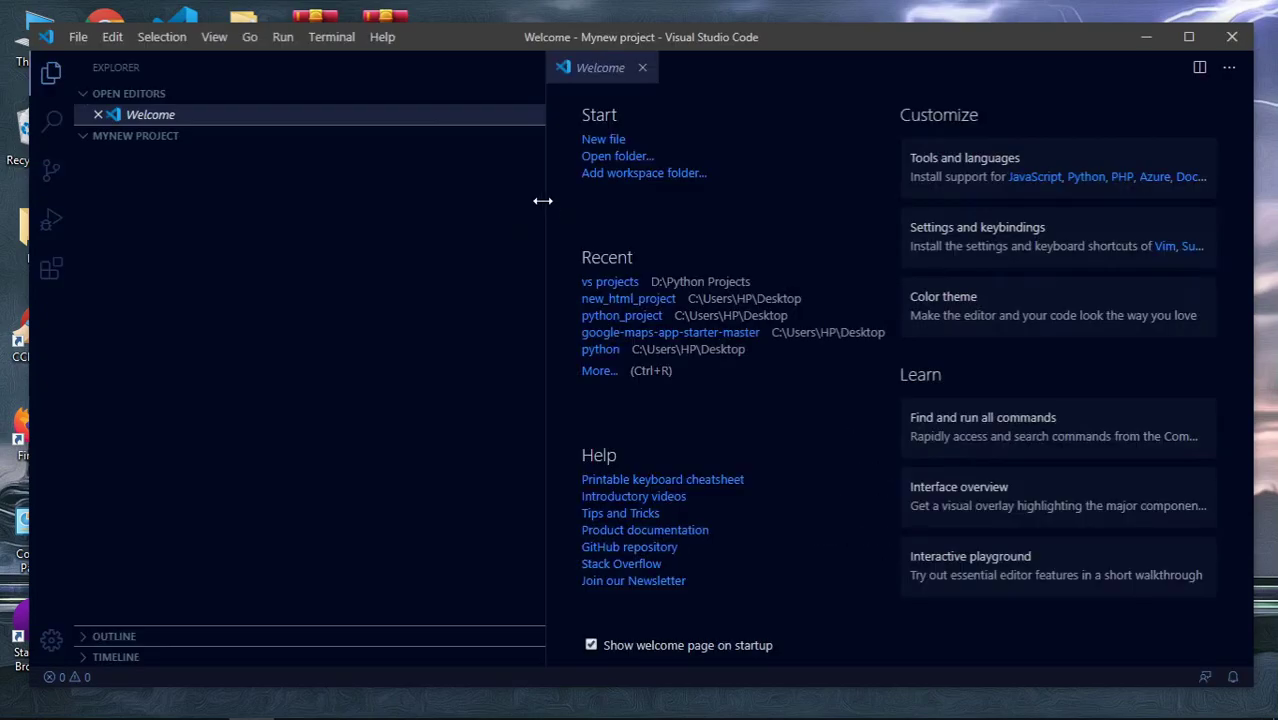
left_click(643, 68)
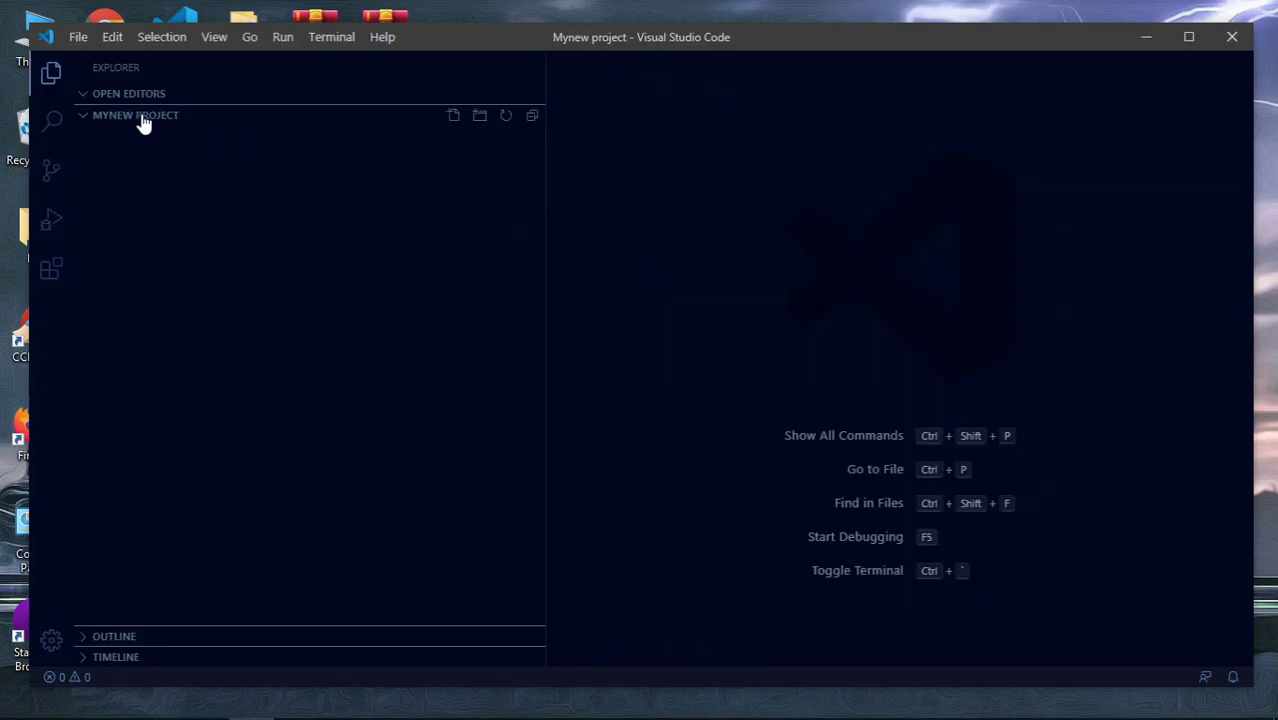
- Create a new file named index.html in the Mynew project folder
left_click(80, 120)
left_click(366, 122)
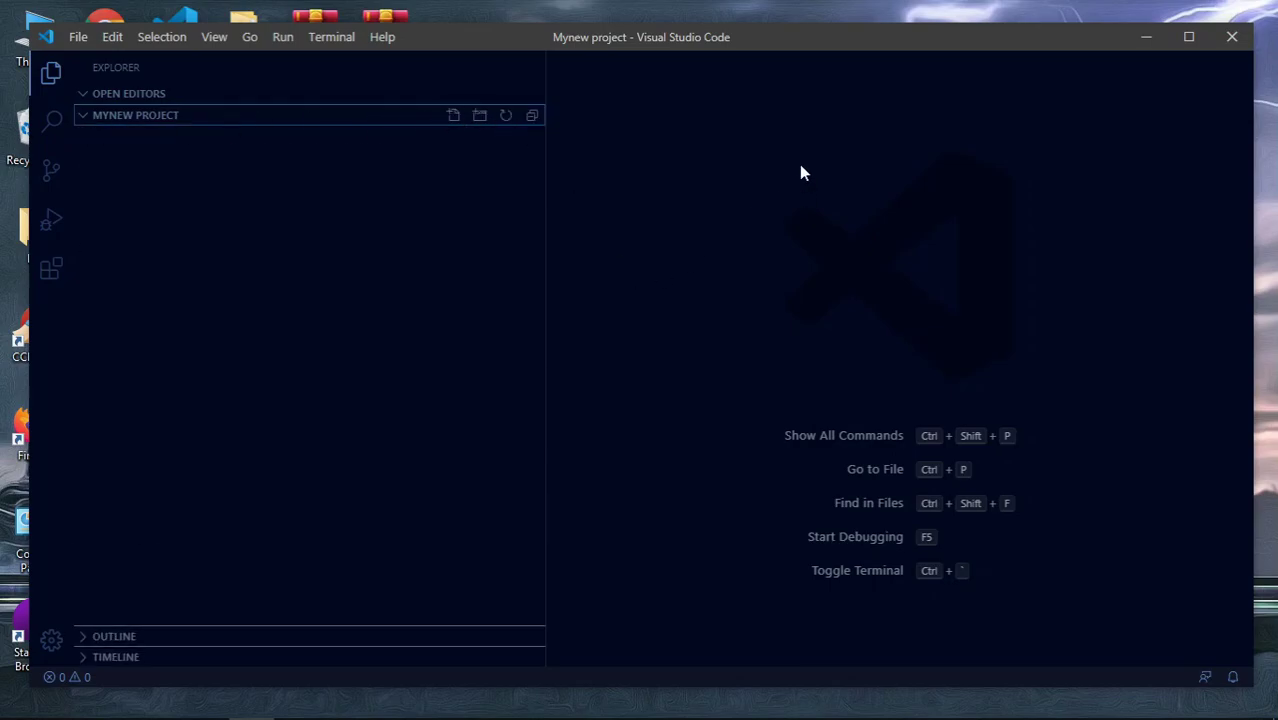
left_click(452, 118)
type("index.htm")
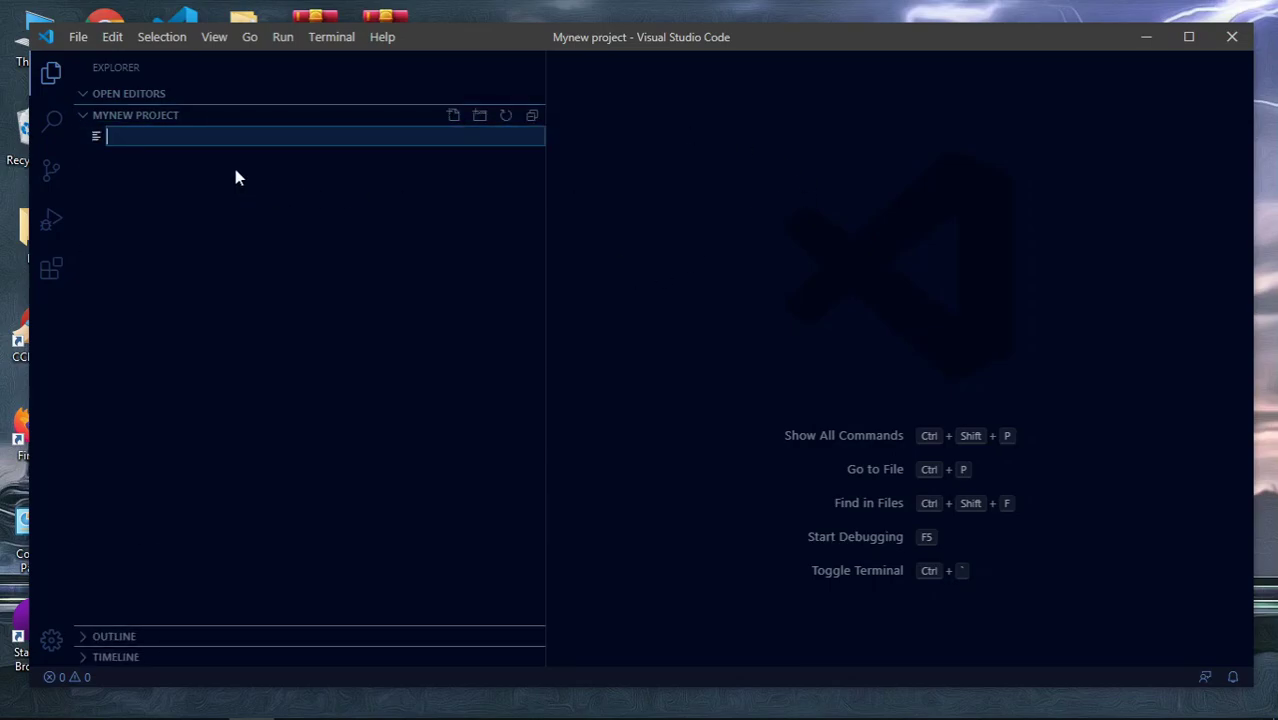
type("l")
key("Return")
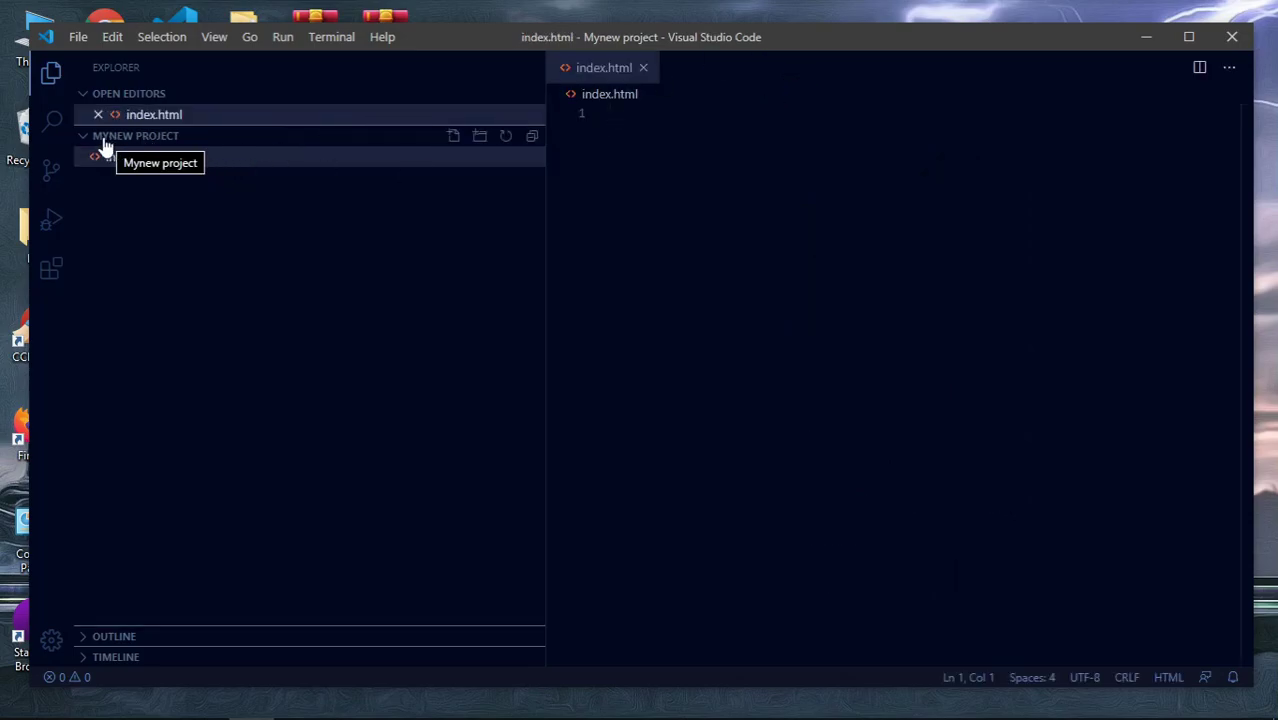
- Create a subfolder named "Image" at the root of the Mynew project folder
left_click(480, 138)
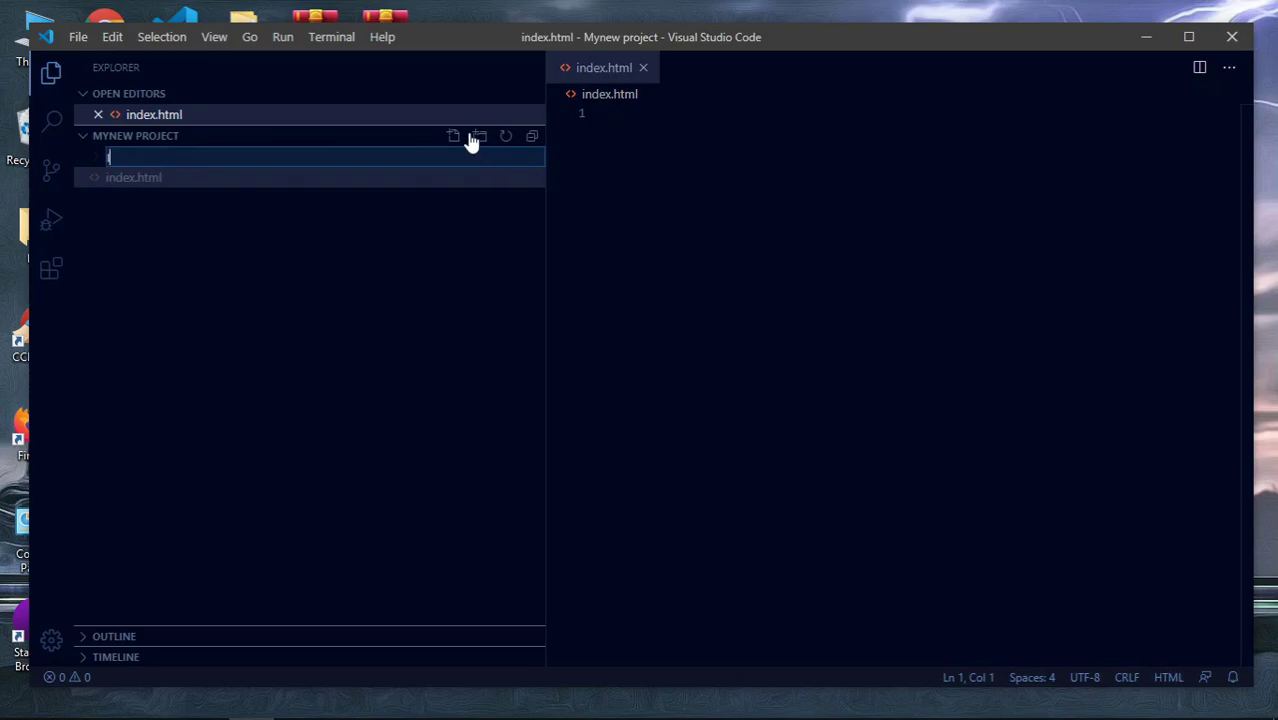
key("Return")
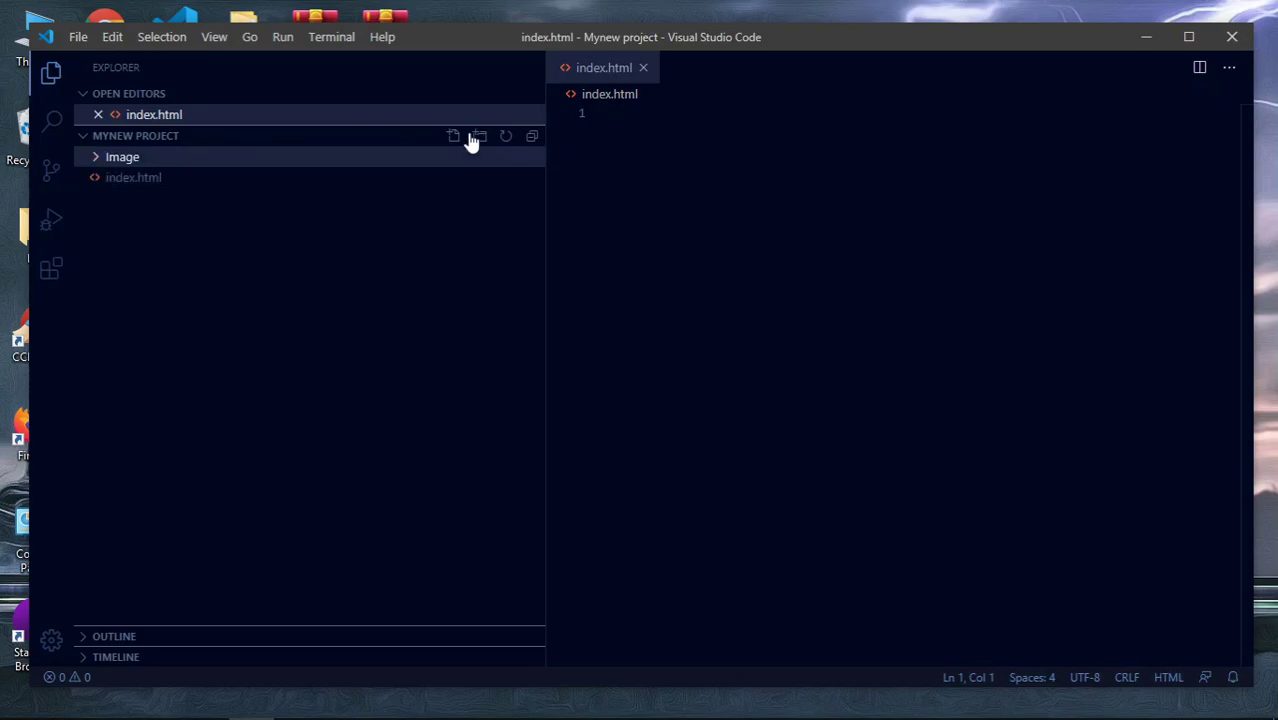
left_click(374, 274)
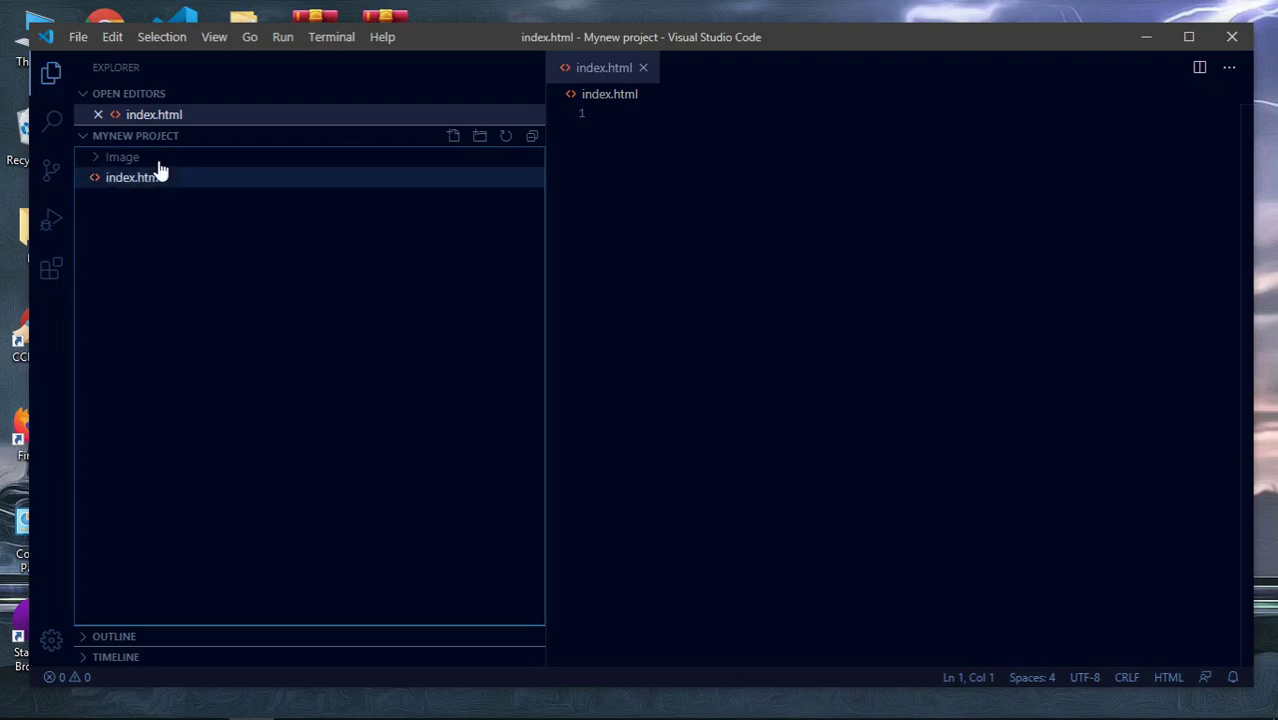
- Look at the contents of the desktop folder "Mynew project" in File Explorer and return to the Image folder in Visual Studio Code
left_click(1150, 37)
double_click(726, 164)
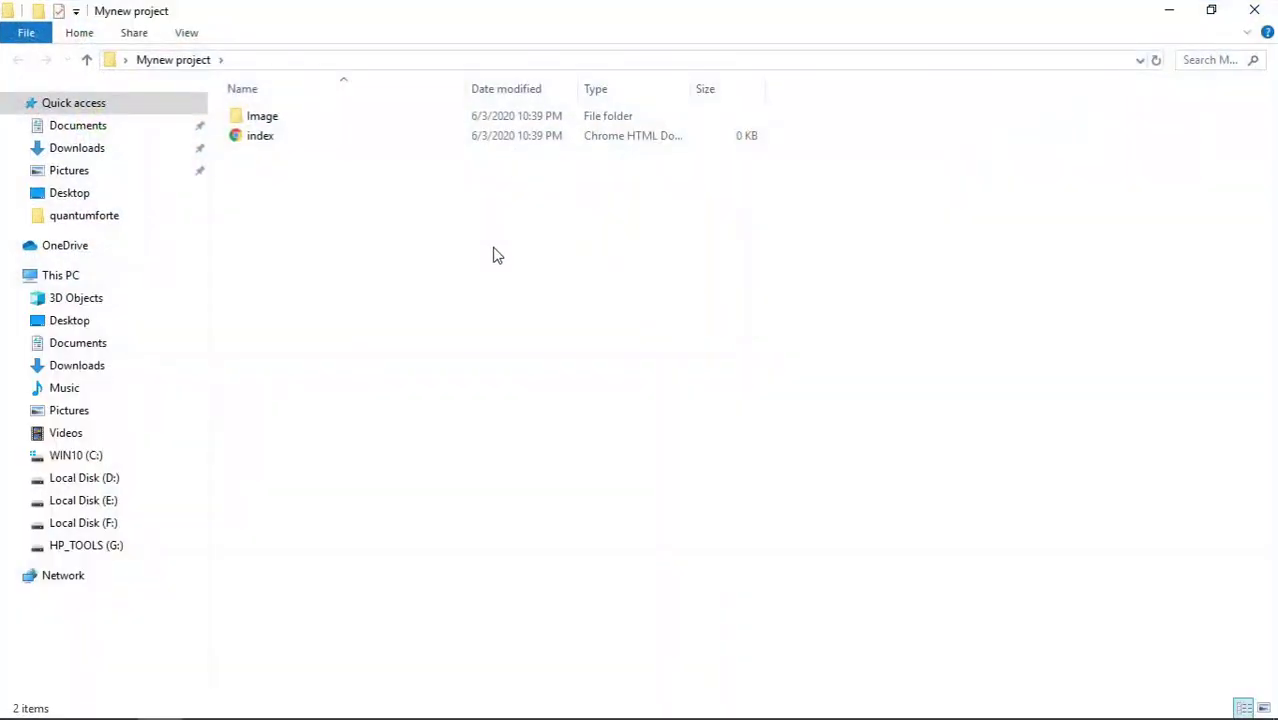
left_click(1255, 10)
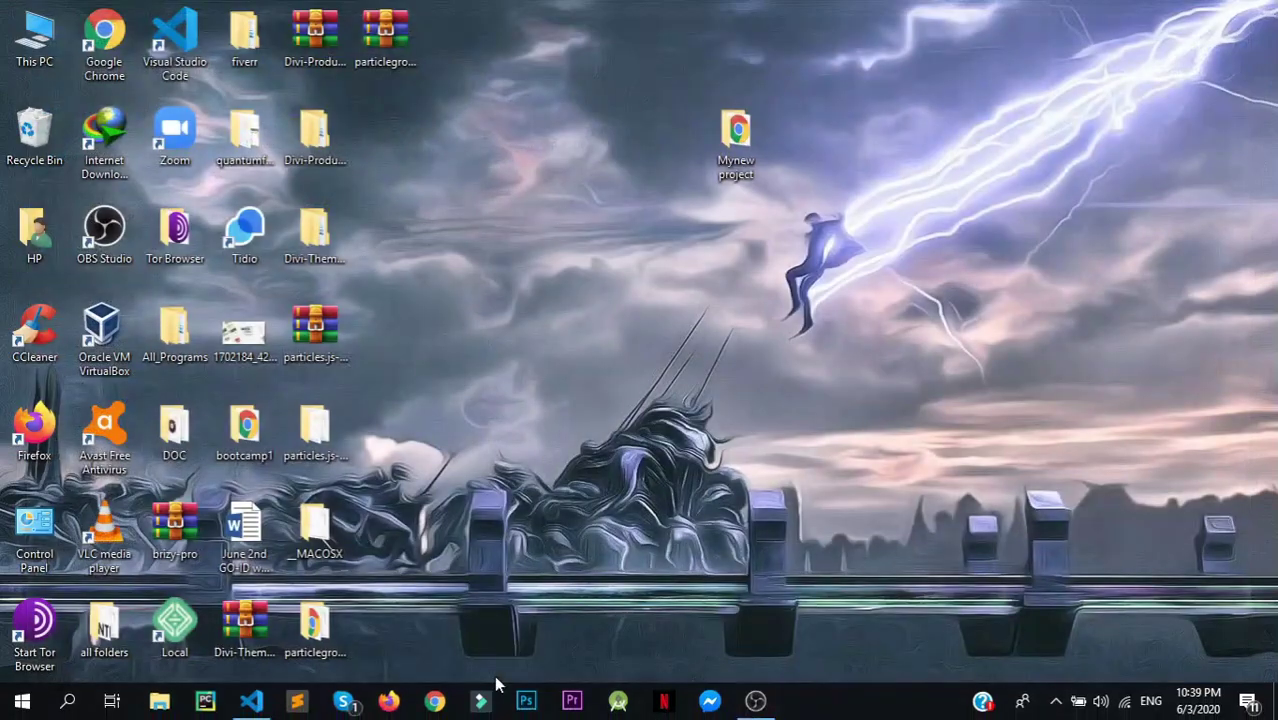
left_click(251, 700)
left_click(117, 158)
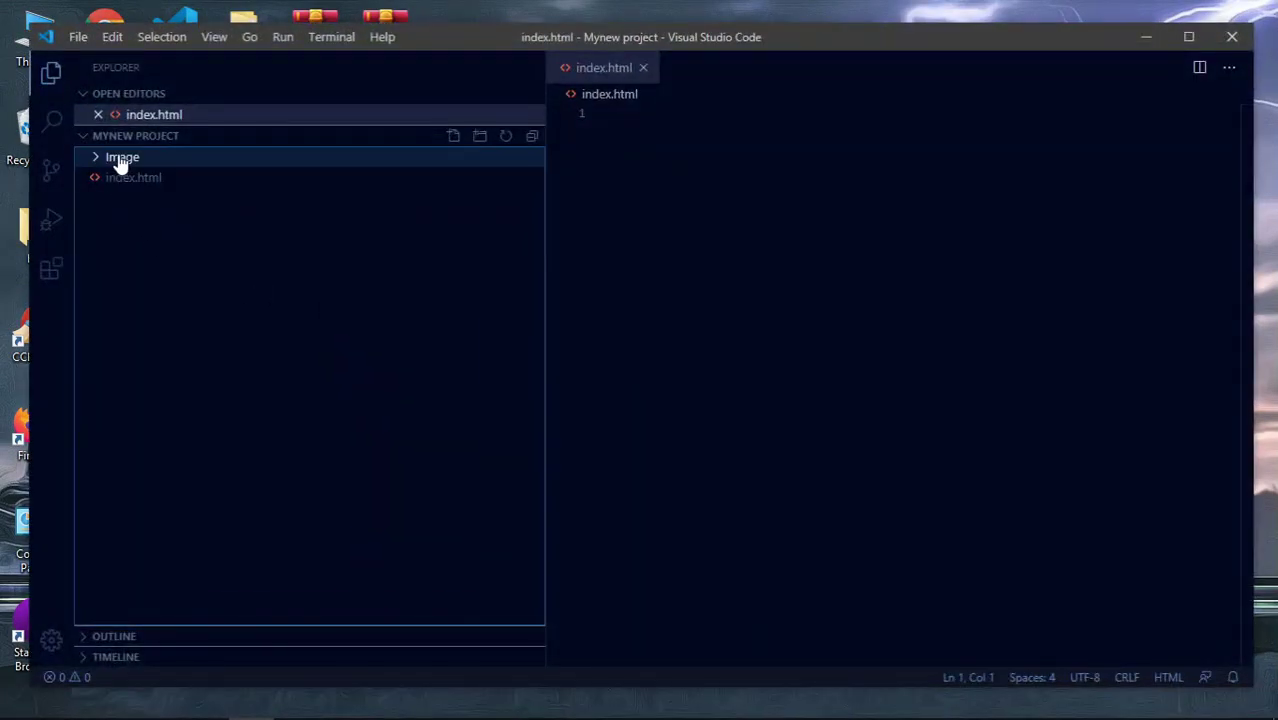
- Create a file named "newfile" inside the Image folder and close its editor tab
left_click(217, 163)
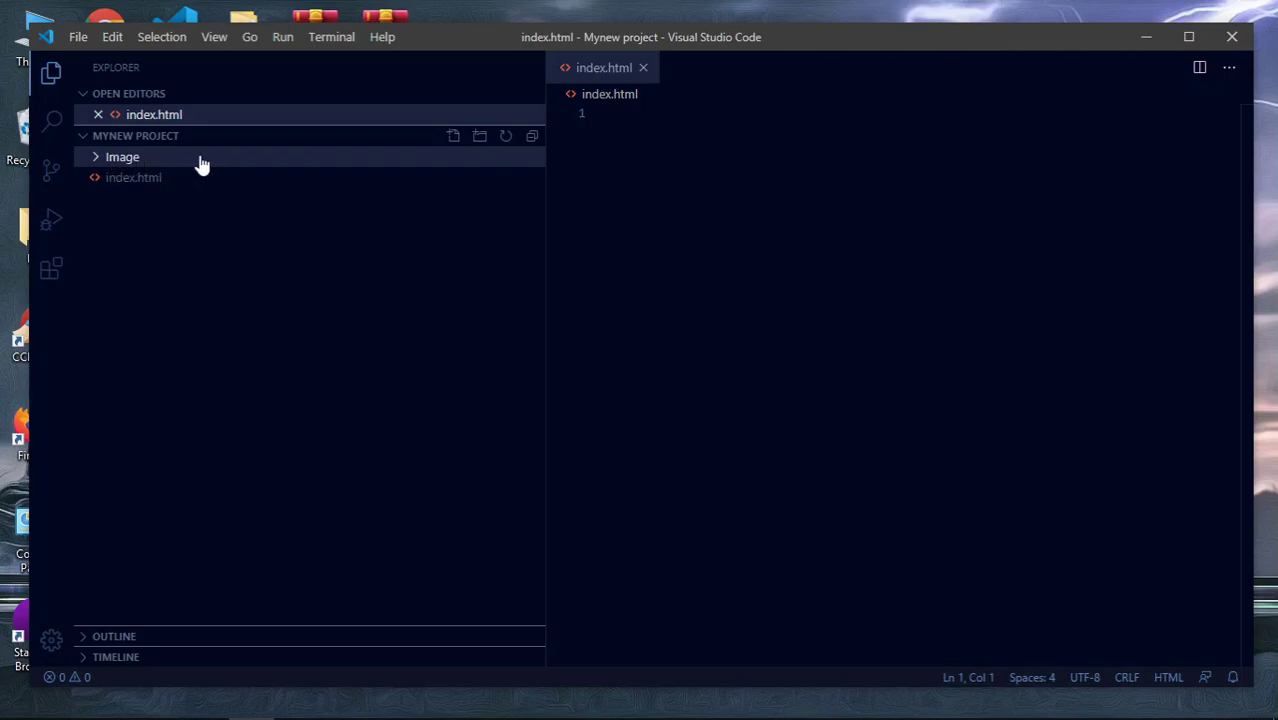
left_click(454, 137)
type("new")
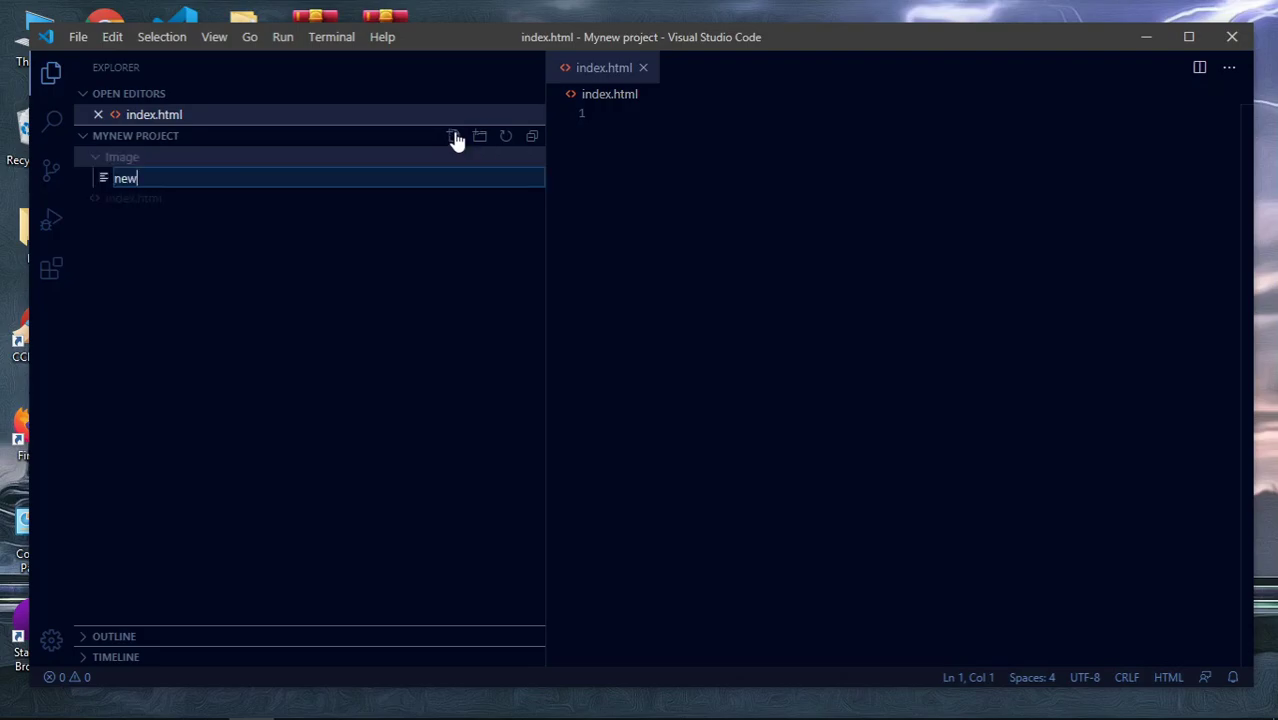
type("file")
key("Return")
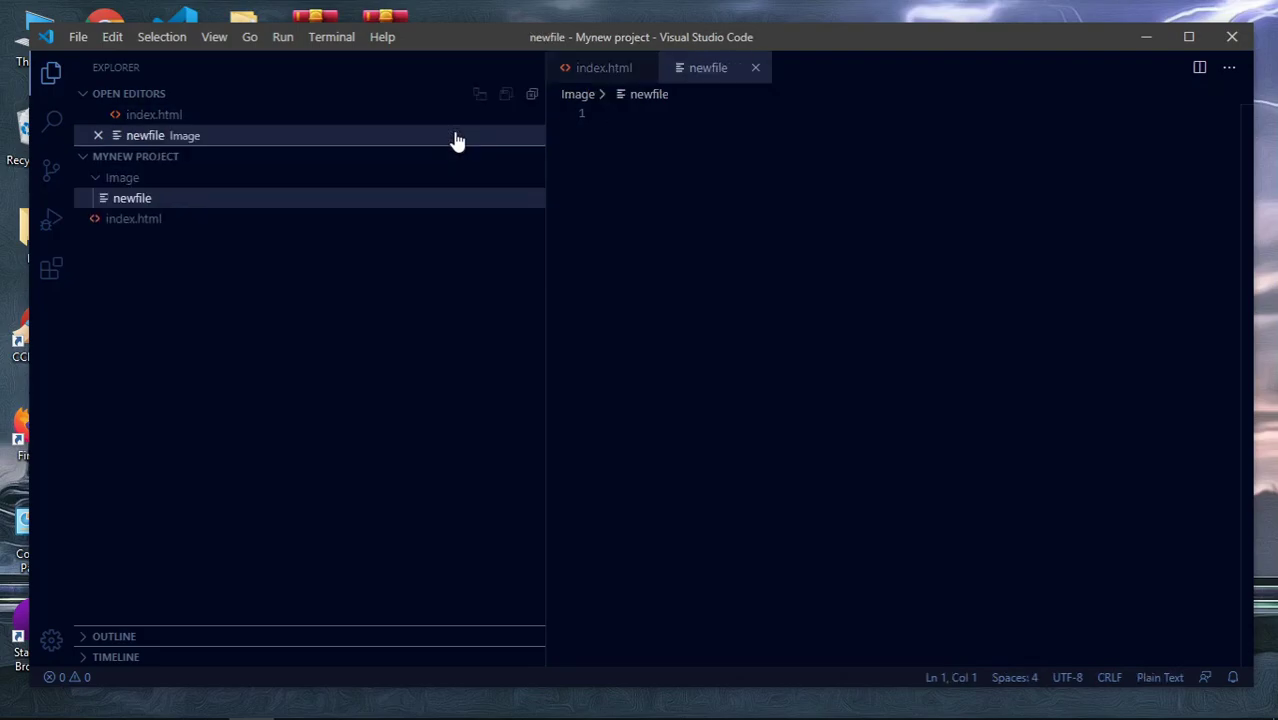
left_click(755, 67)
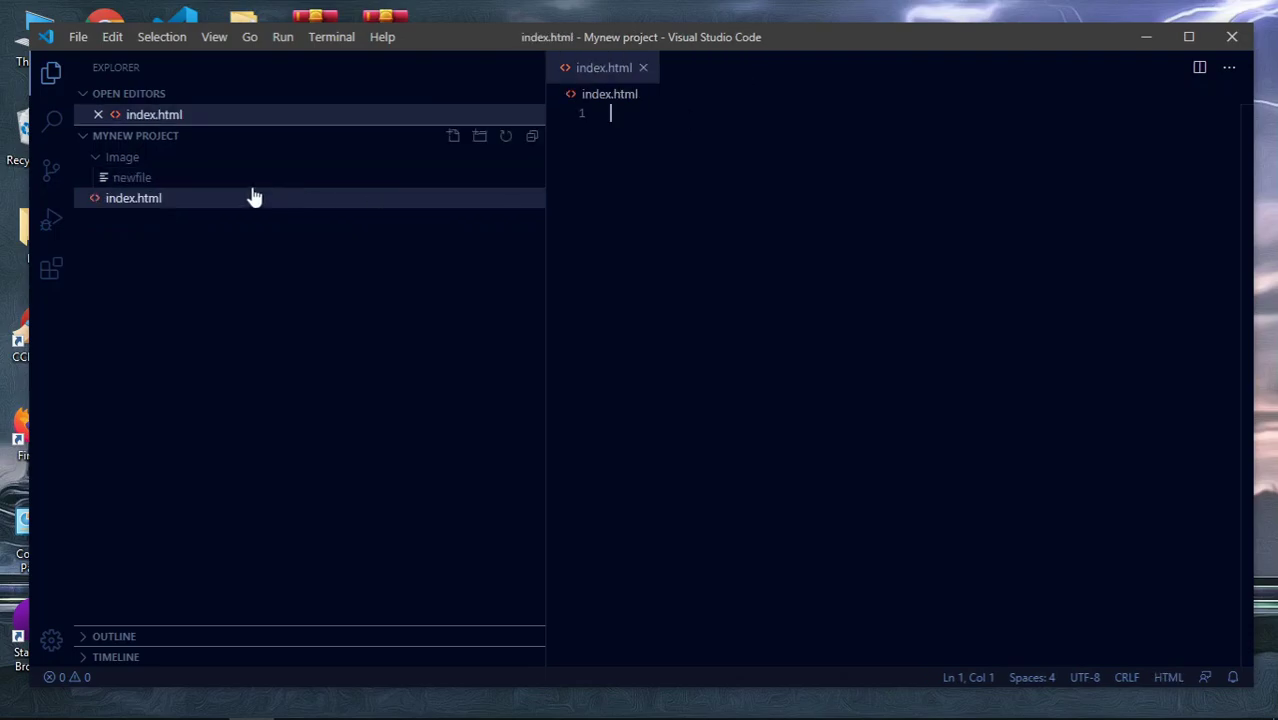
- Create a subfolder named "new folder" inside the Image folder
left_click(192, 164)
left_click(479, 137)
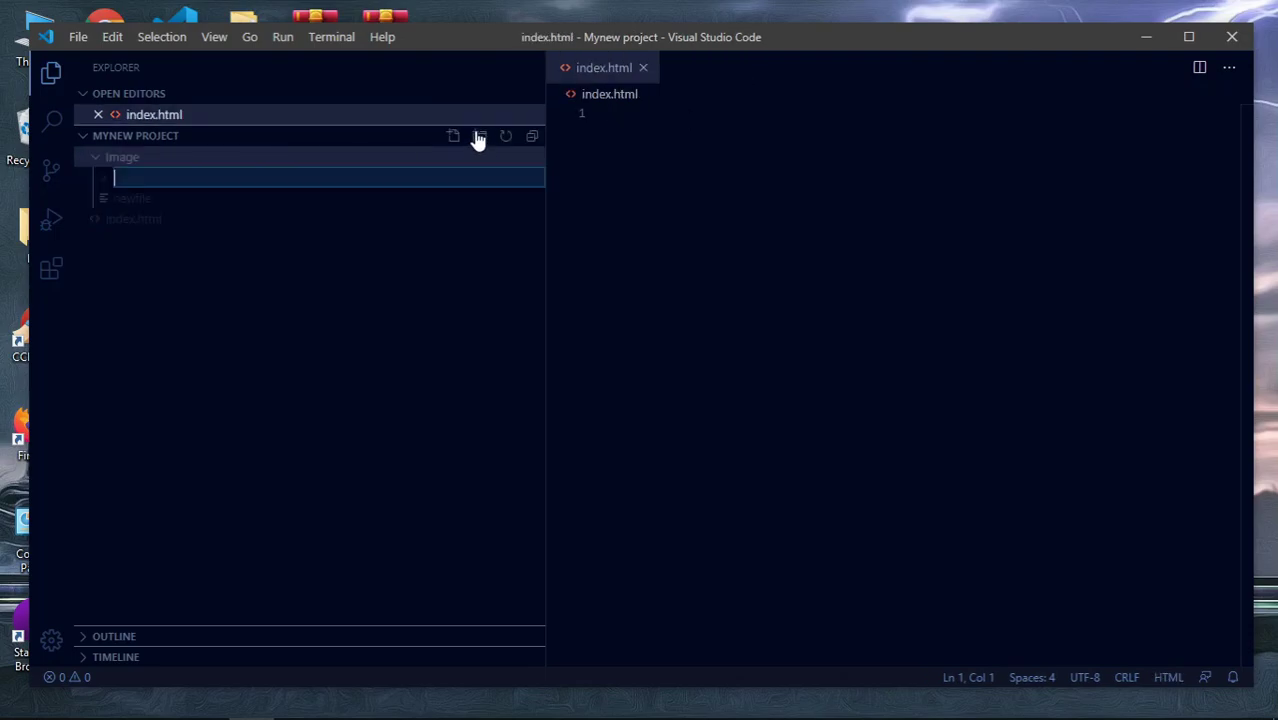
type("new folder")
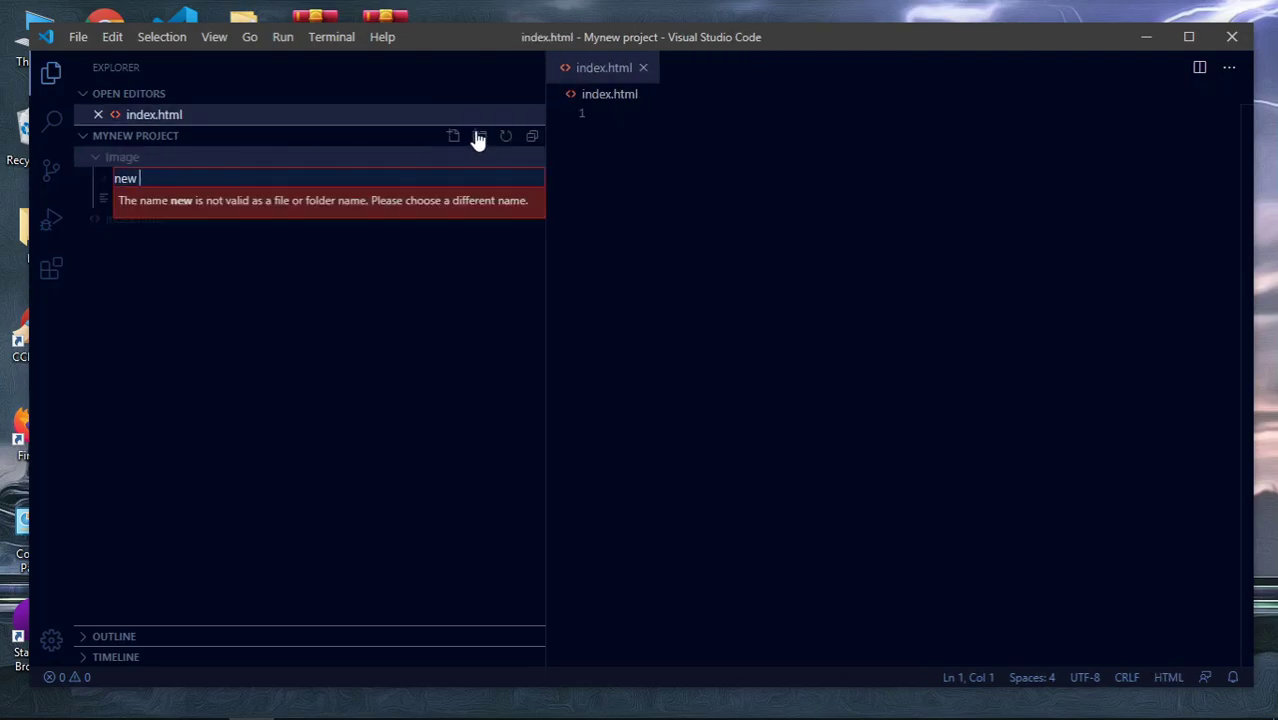
key("Return")
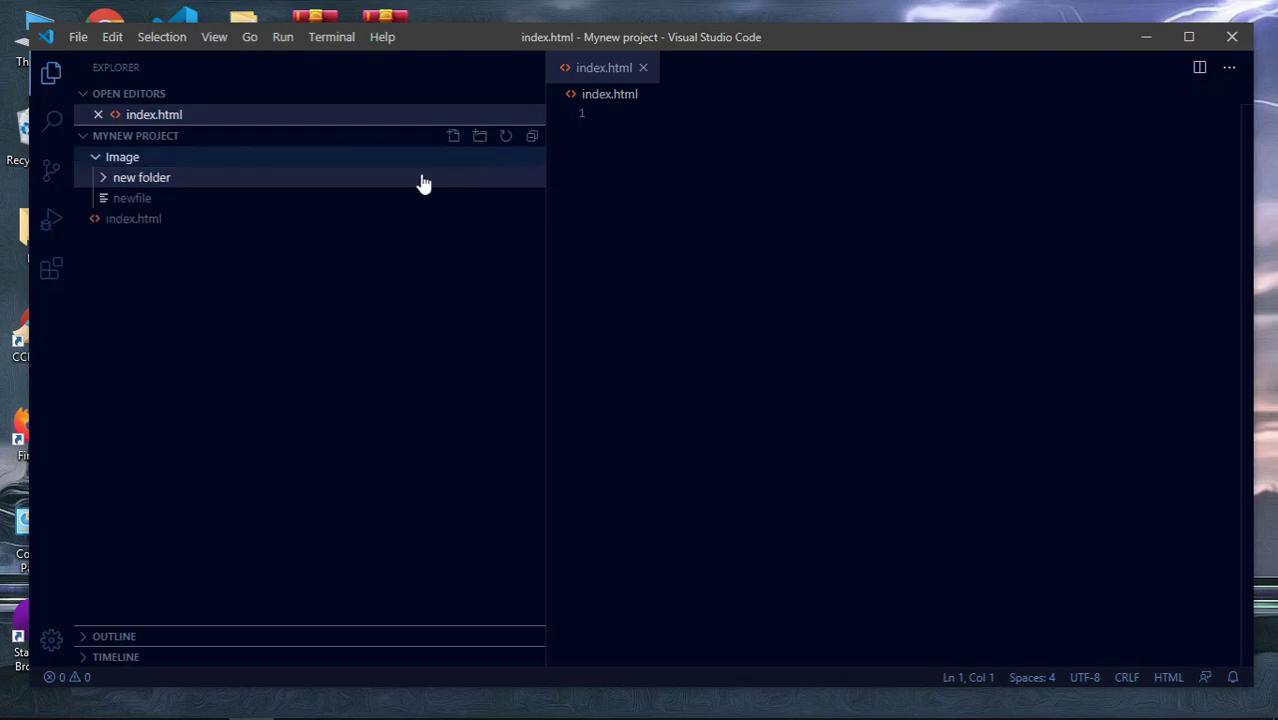
- Look at the contents of Mynew project's Image folder and its new folder in File Explorer, and return to Visual Studio Code
left_click(1145, 37)
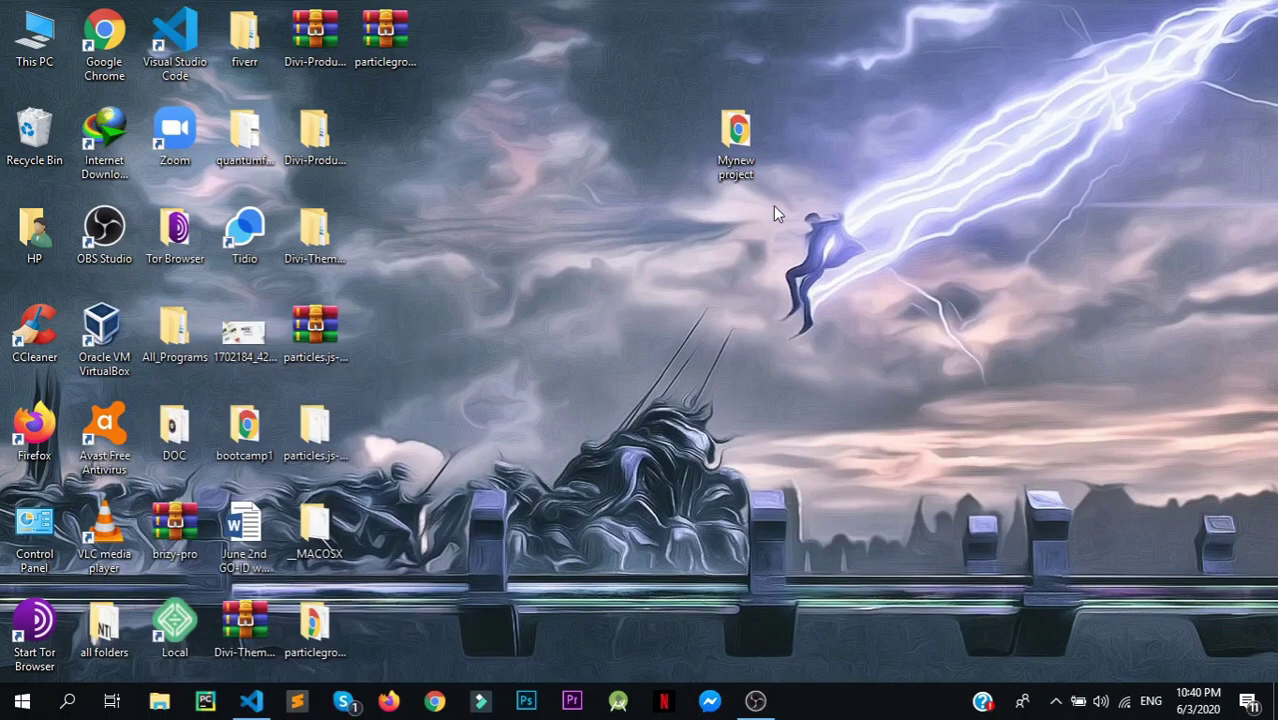
double_click(727, 140)
left_click(293, 121)
double_click(293, 121)
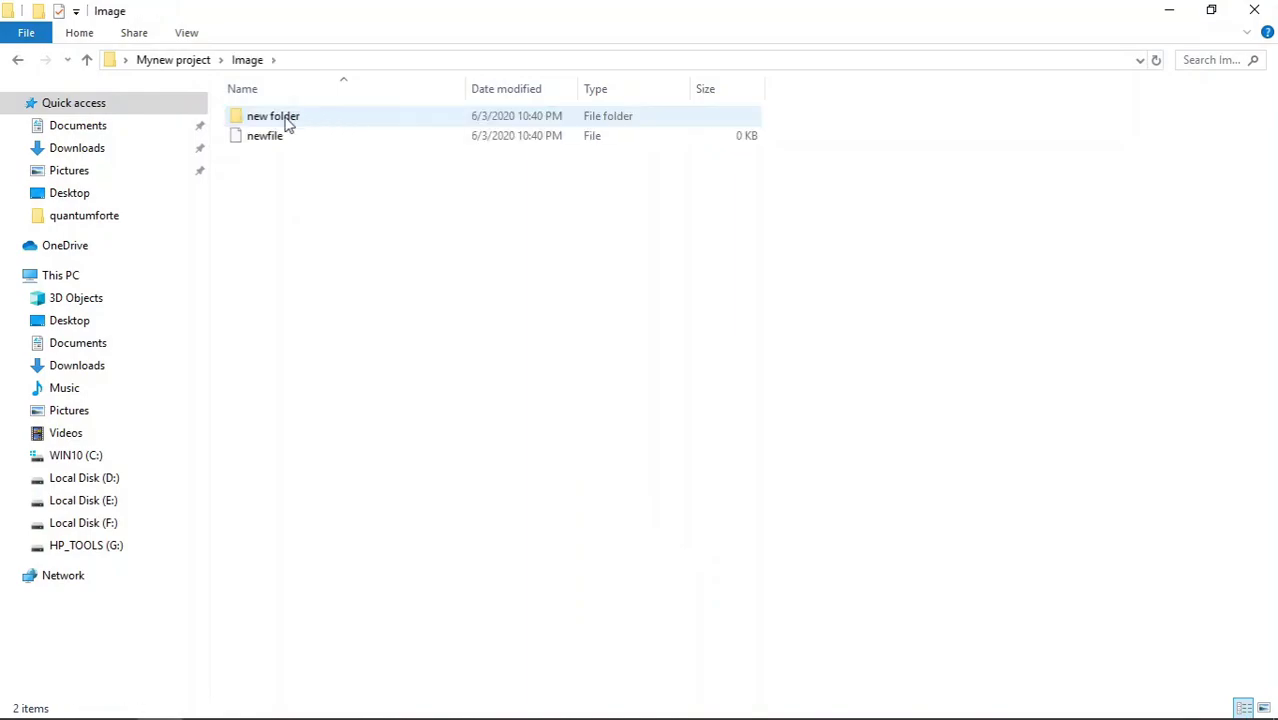
double_click(311, 120)
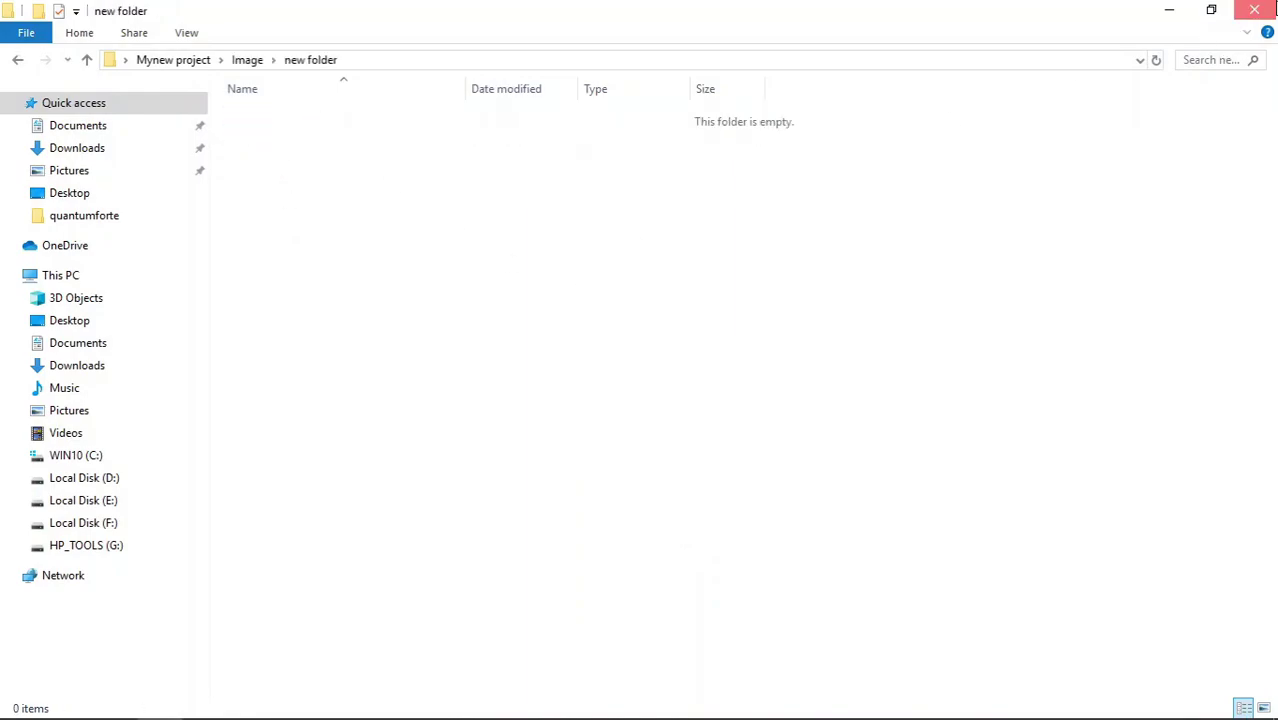
left_click(1254, 9)
left_click(253, 703)
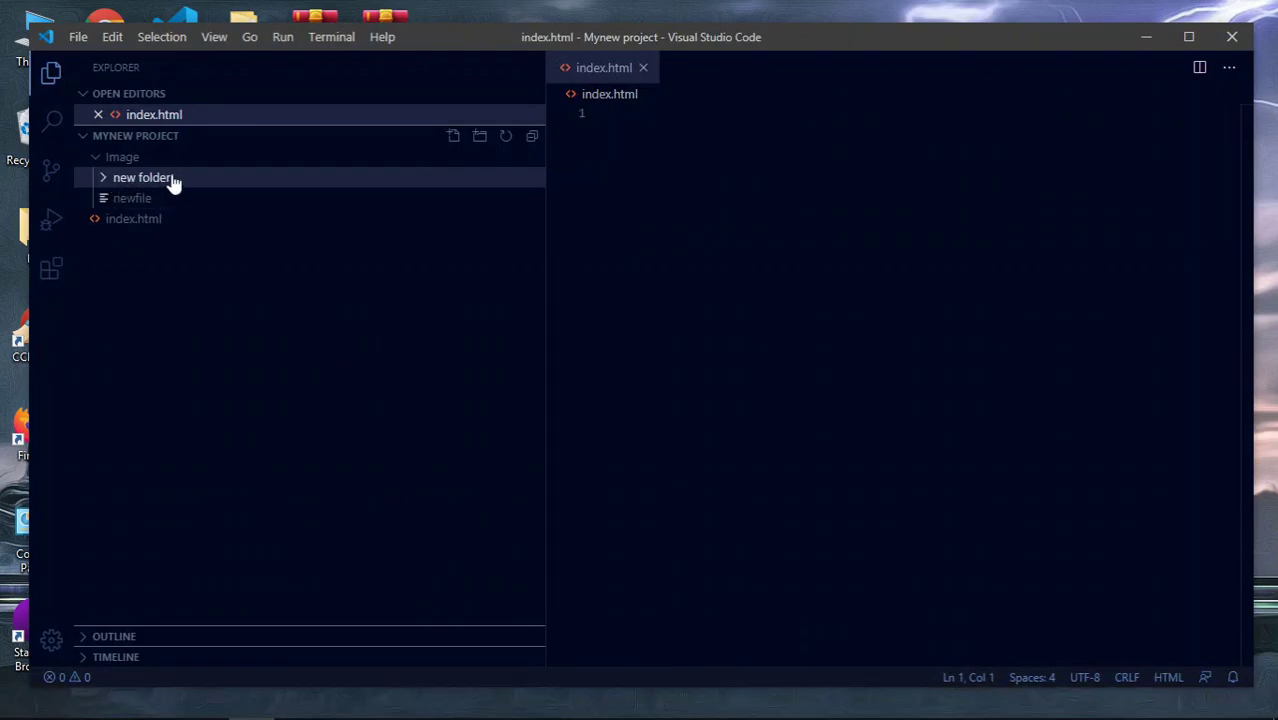
left_click(268, 283)
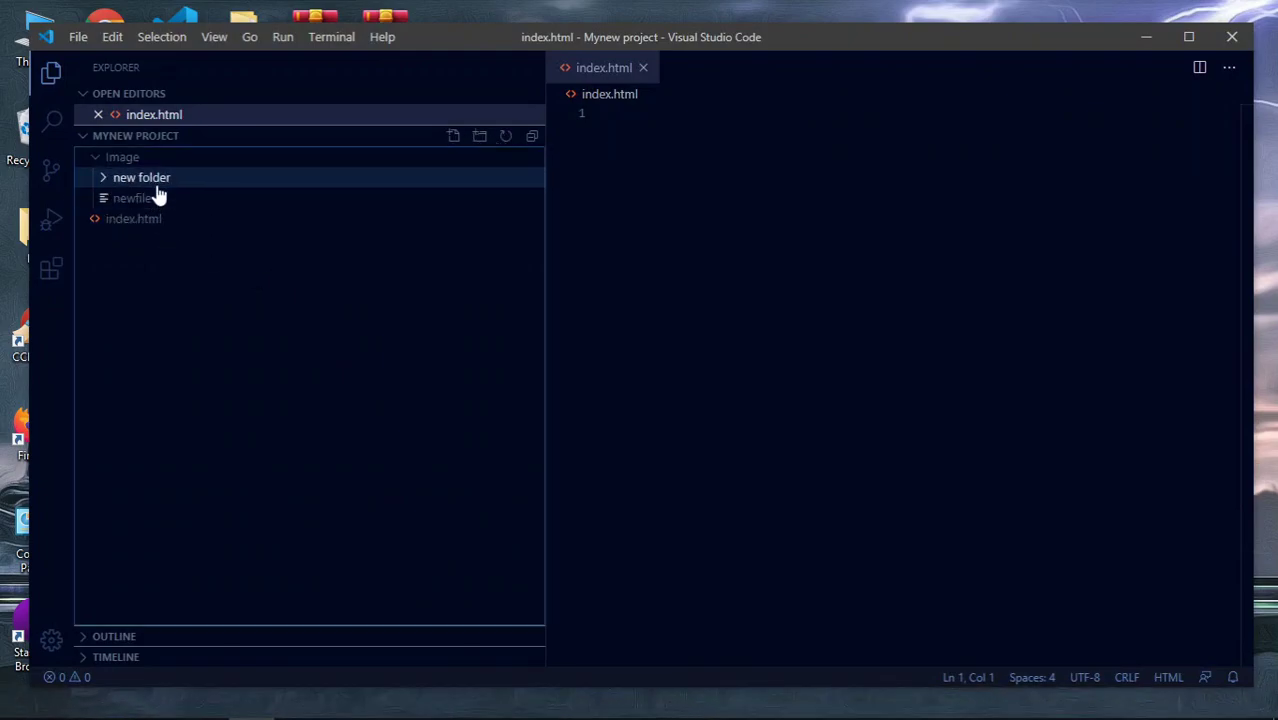
- Maximize the editor window and narrow the Explorer sidebar to give the code more room
left_click(605, 203)
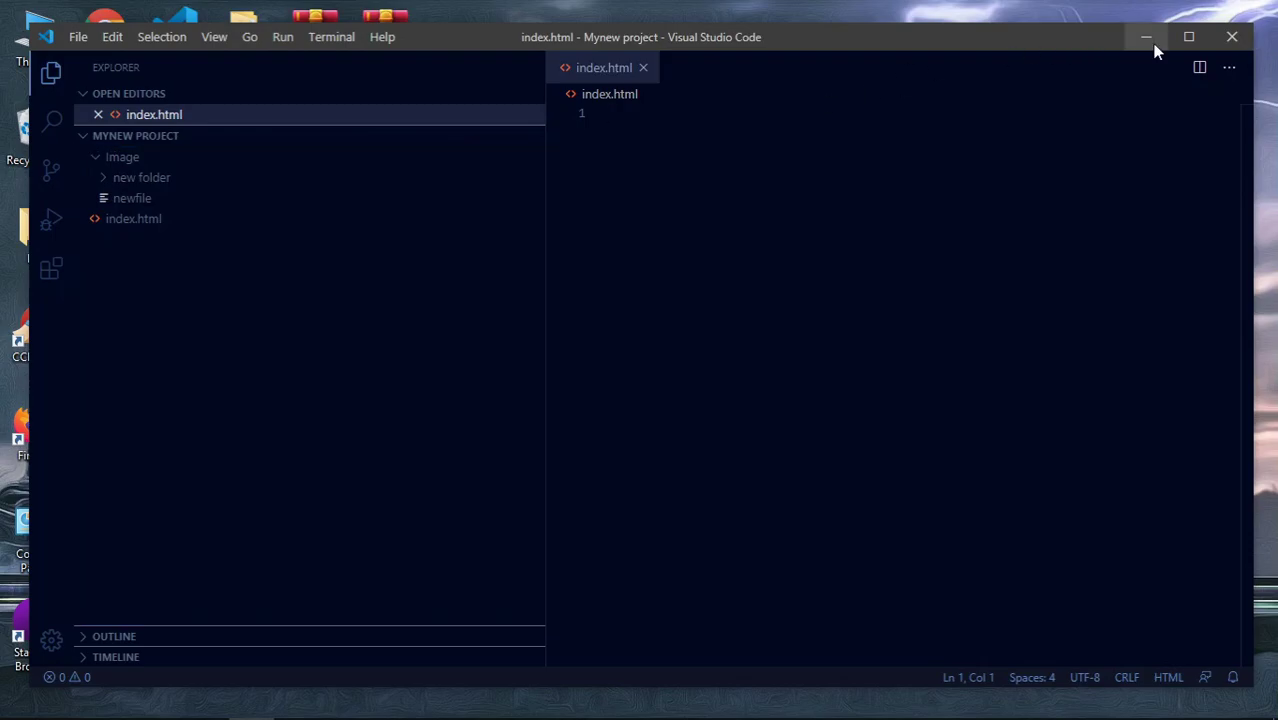
left_click(1189, 36)
left_click_drag(514, 159, 222, 183)
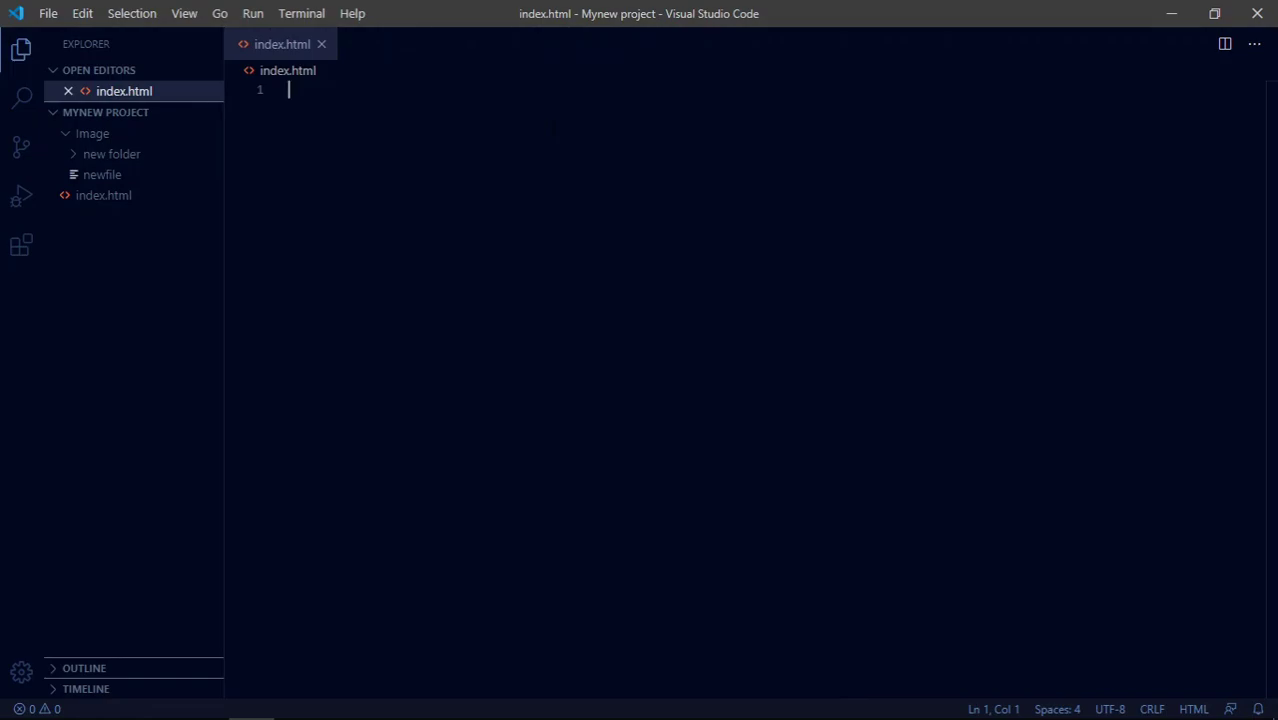
type("html")
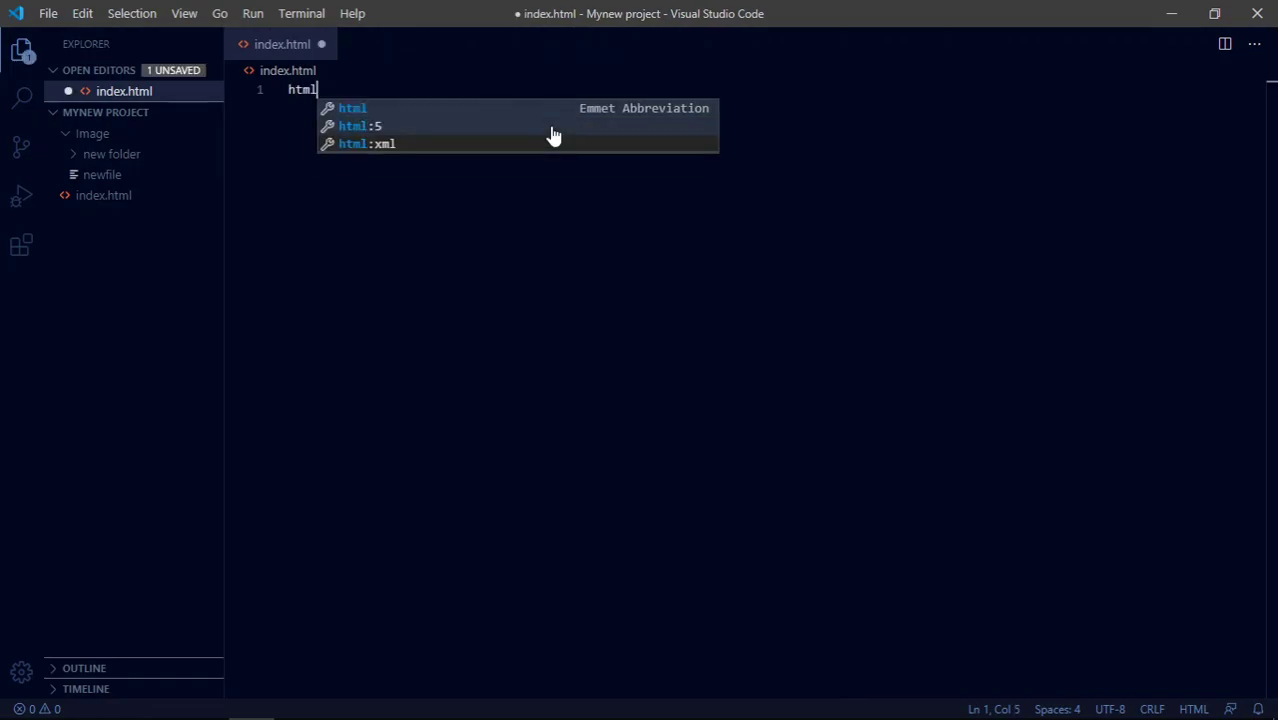
key("BackSpace")
key("BackSpace")
key("BackSpace")
key("BackSpace")
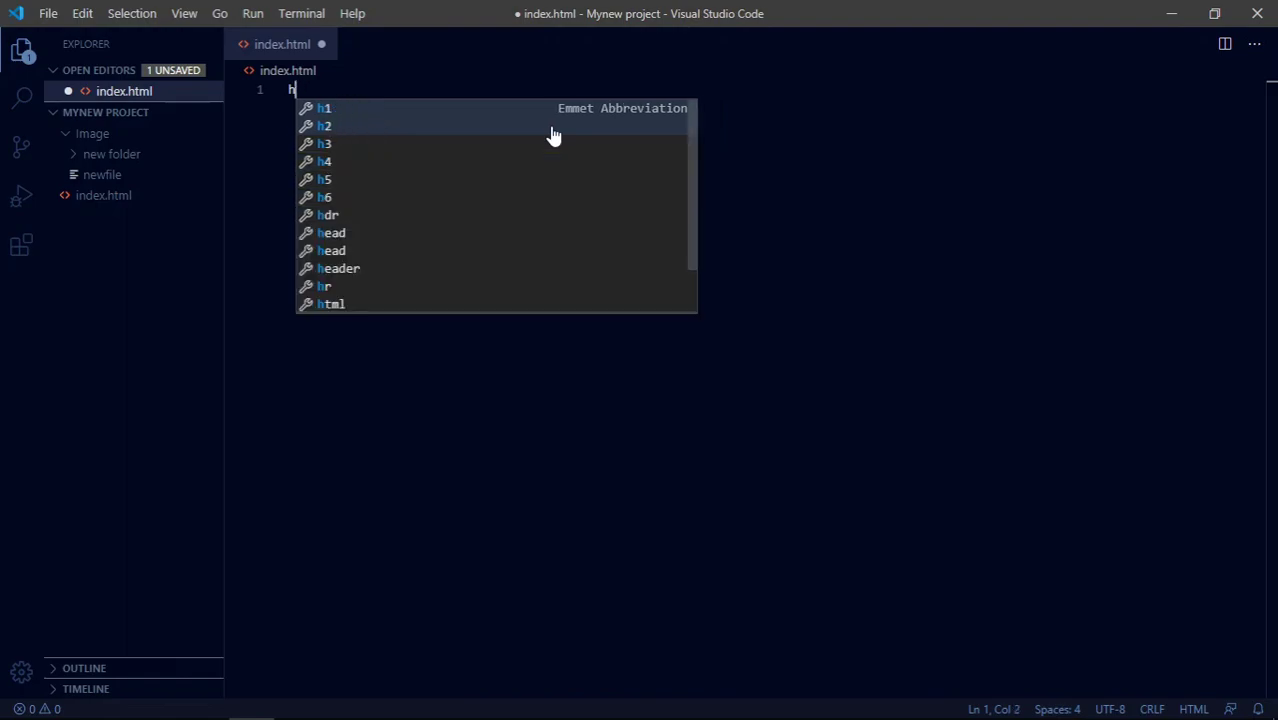
- Generate the HTML5 boilerplate in index.html with the Emmet abbreviation html:5
type("html:")
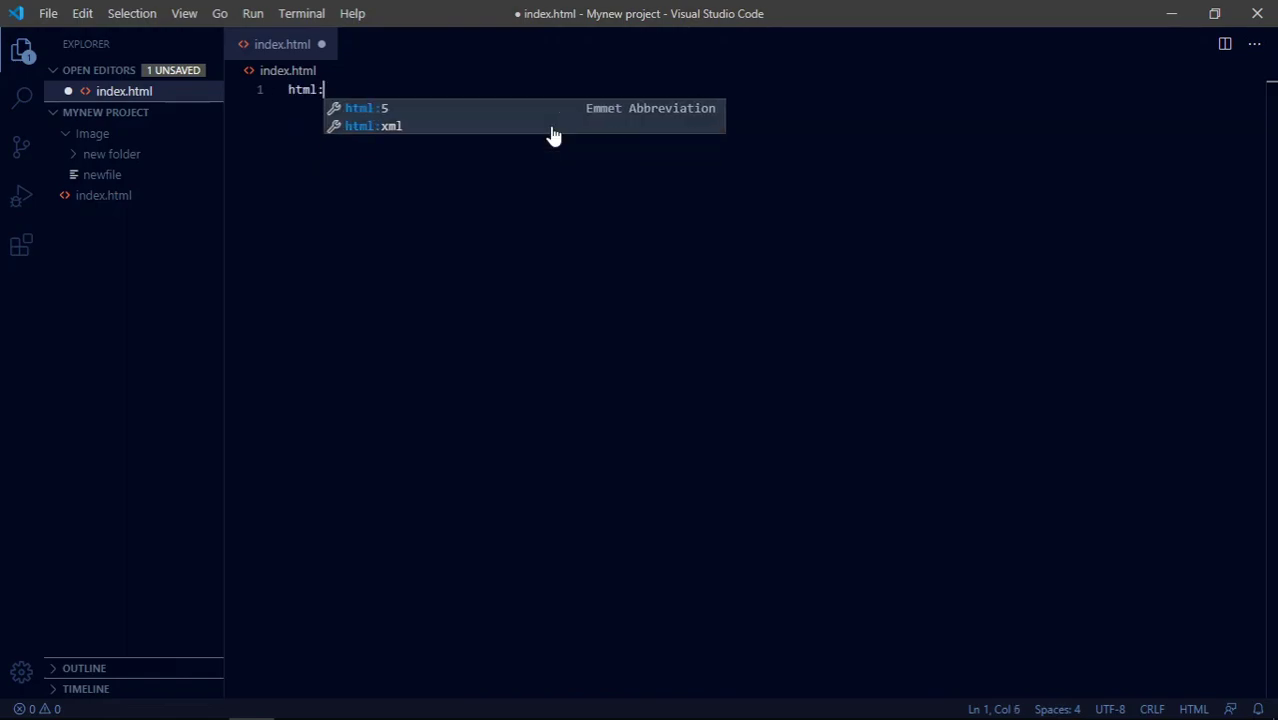
key("Return")
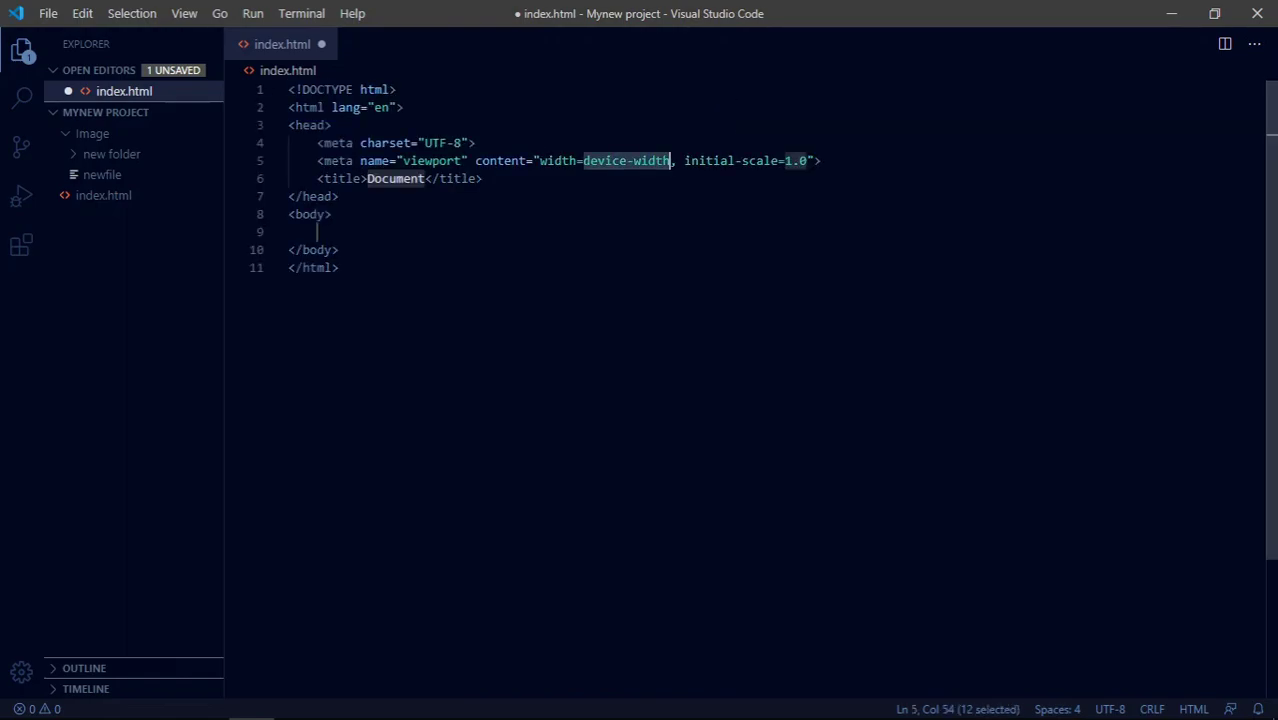
left_click_drag(340, 267, 288, 89)
left_click(340, 196)
left_click(339, 250)
- Insert a p element inside the body with the Emmet abbreviation p and delete it again
left_click(318, 232)
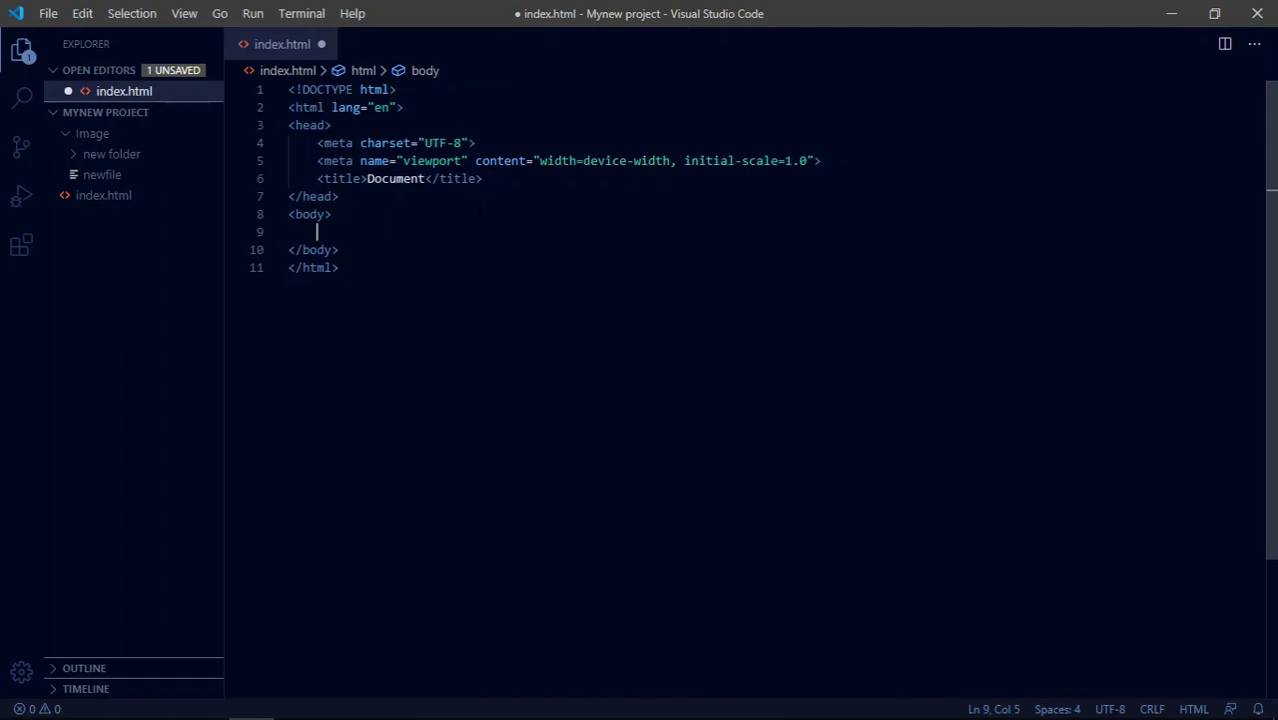
type("p")
key("Tab")
key("Return")
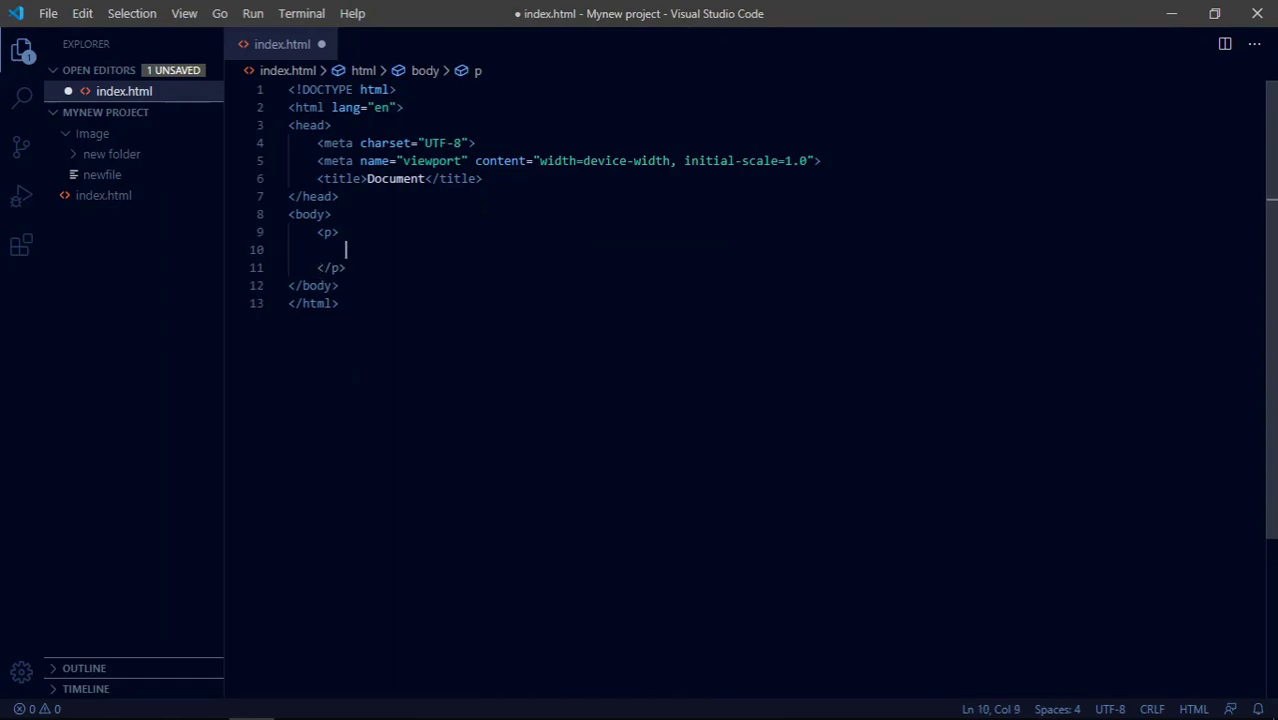
left_click_drag(346, 268, 317, 232)
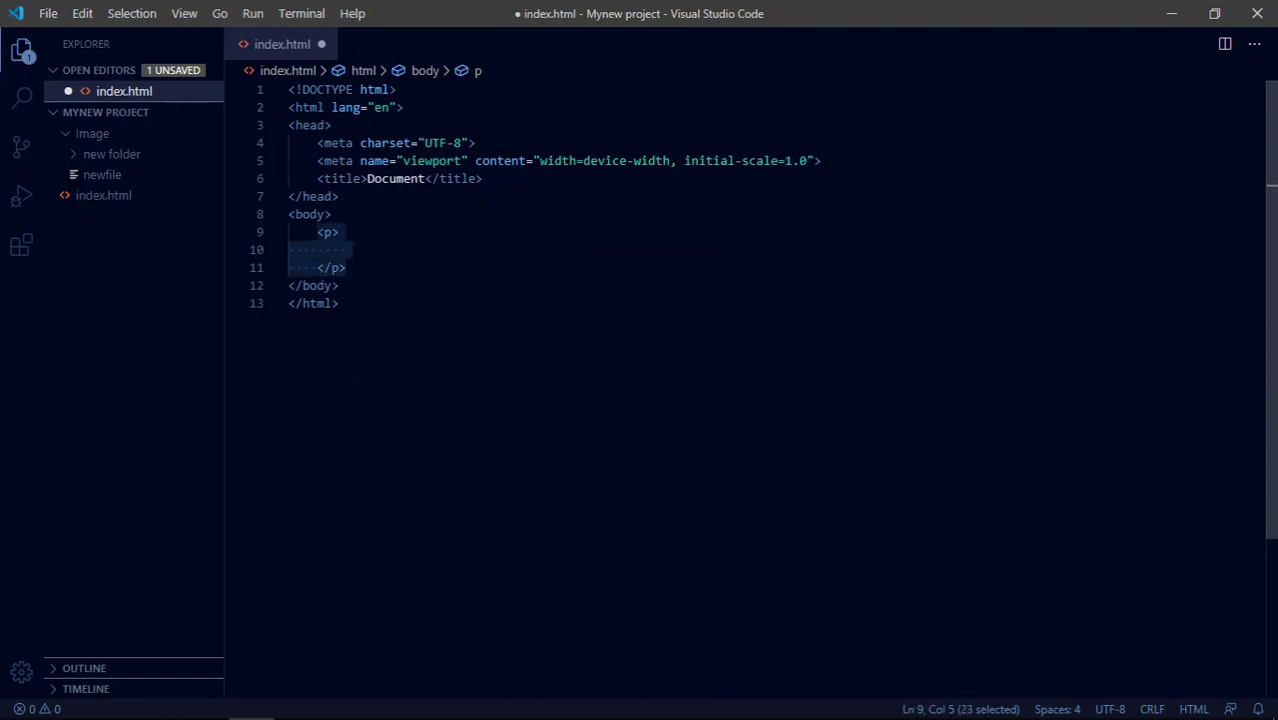
key("BackSpace")
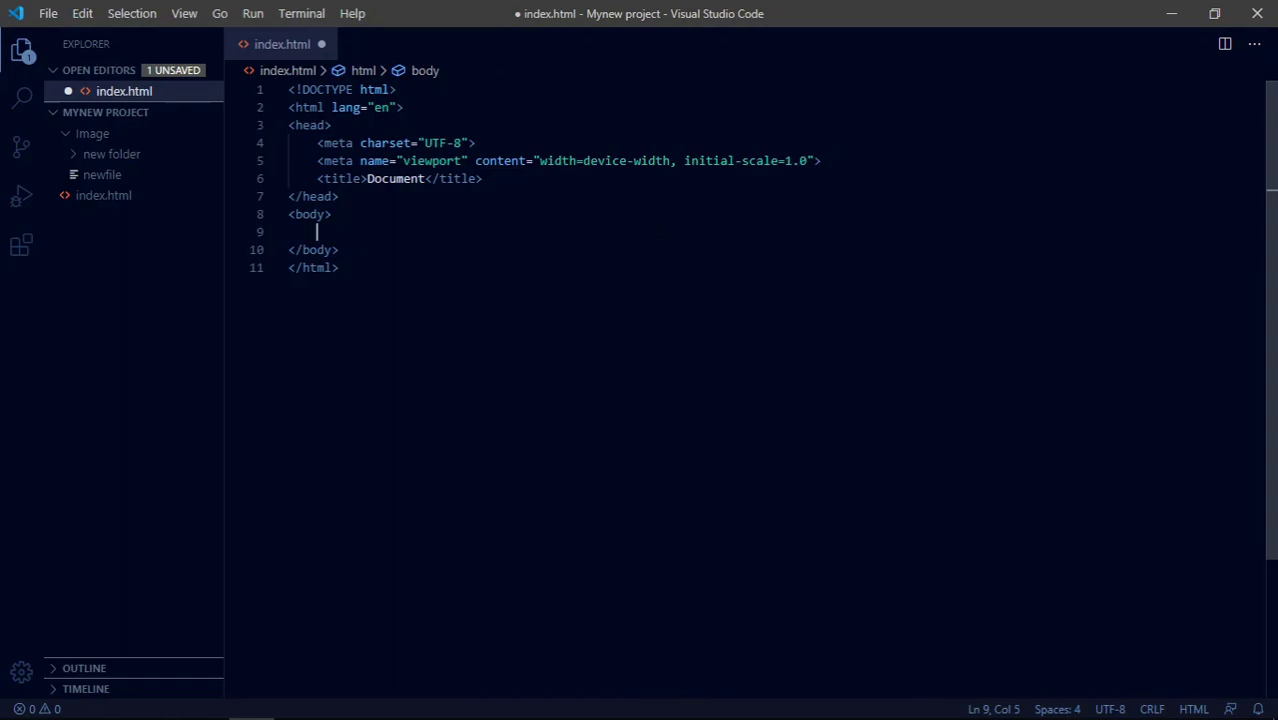
- Insert four empty p elements inside the body with the Emmet abbreviation p*4
type("p")
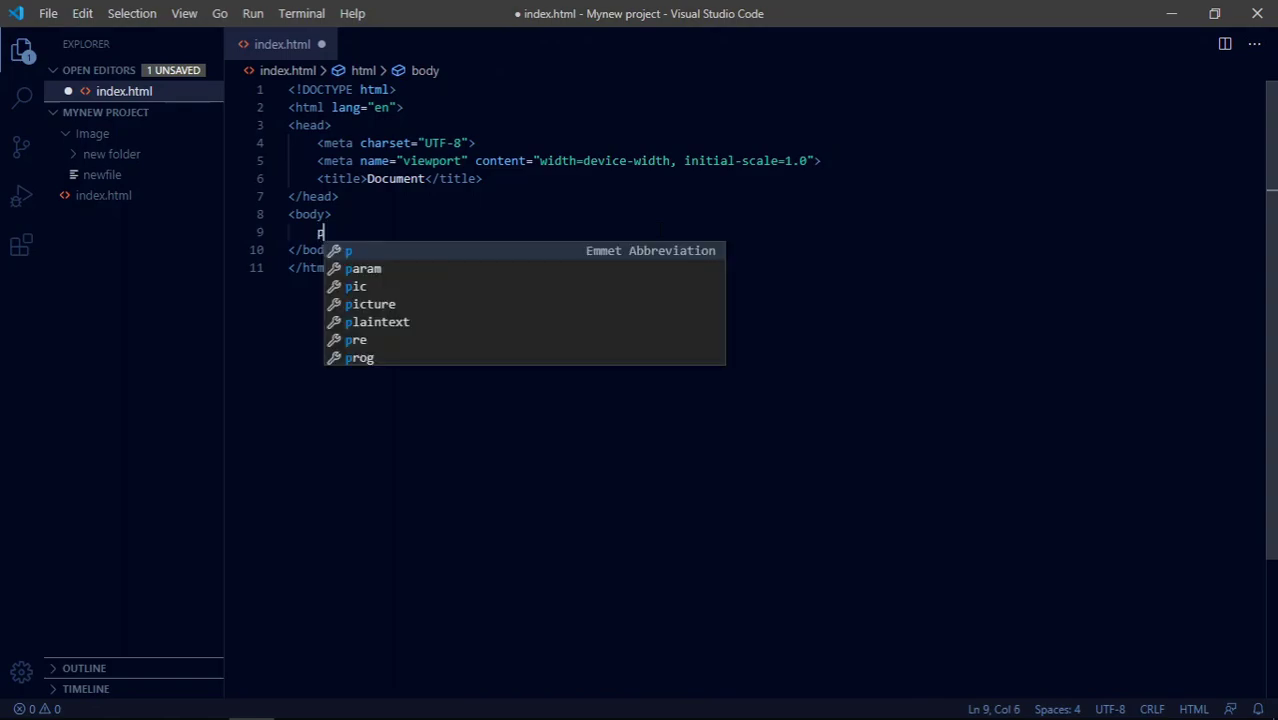
type("*")
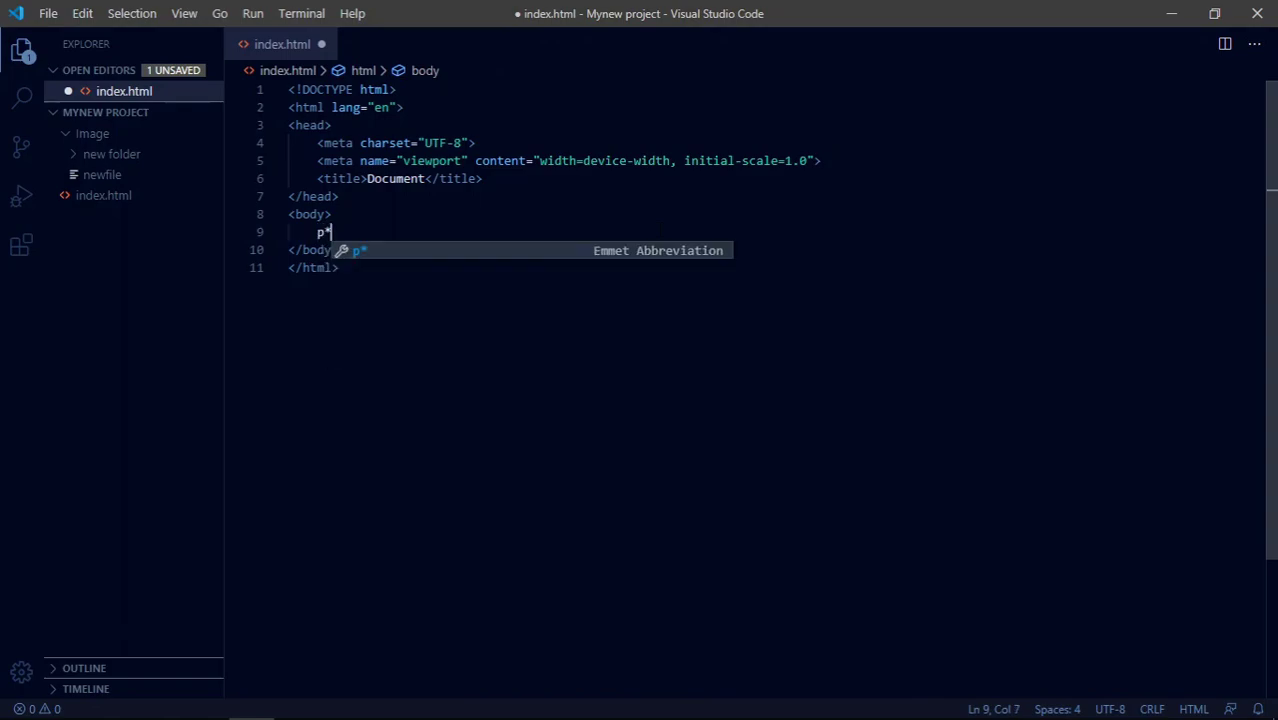
type("4")
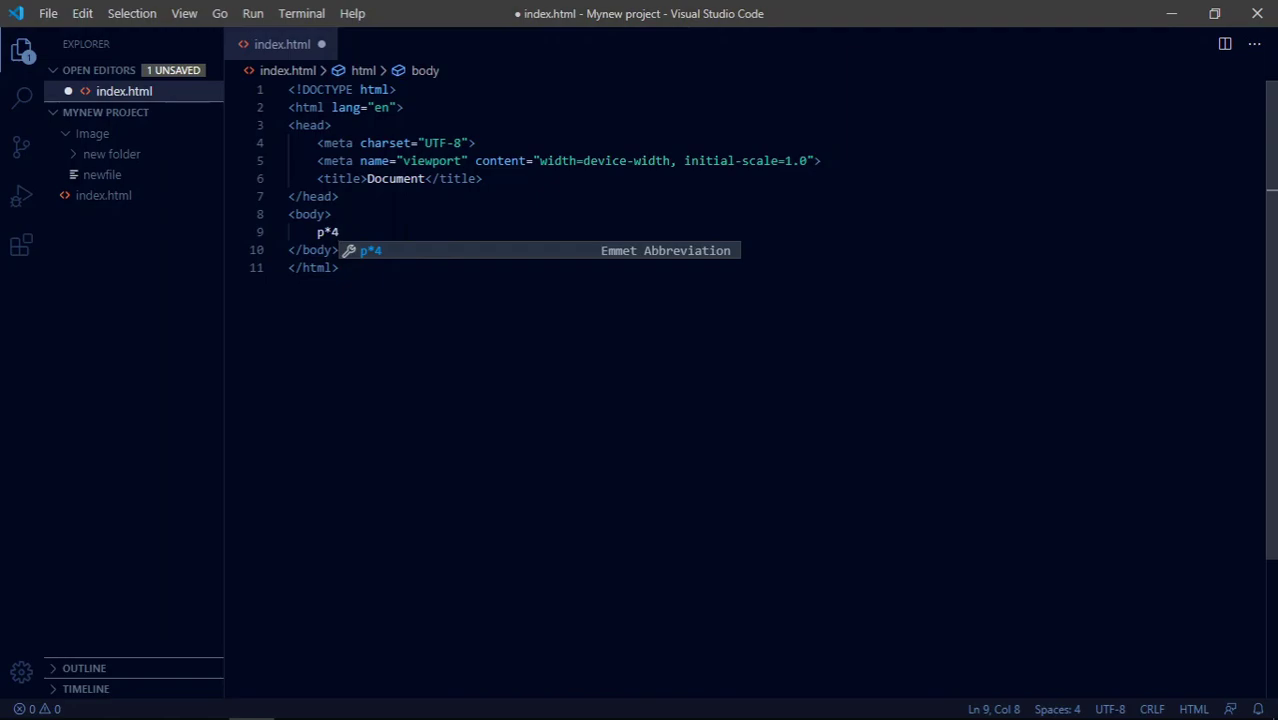
key("Tab")
key("Tab")
key("Tab")
key("Tab")
key("Tab")
left_click(367, 232)
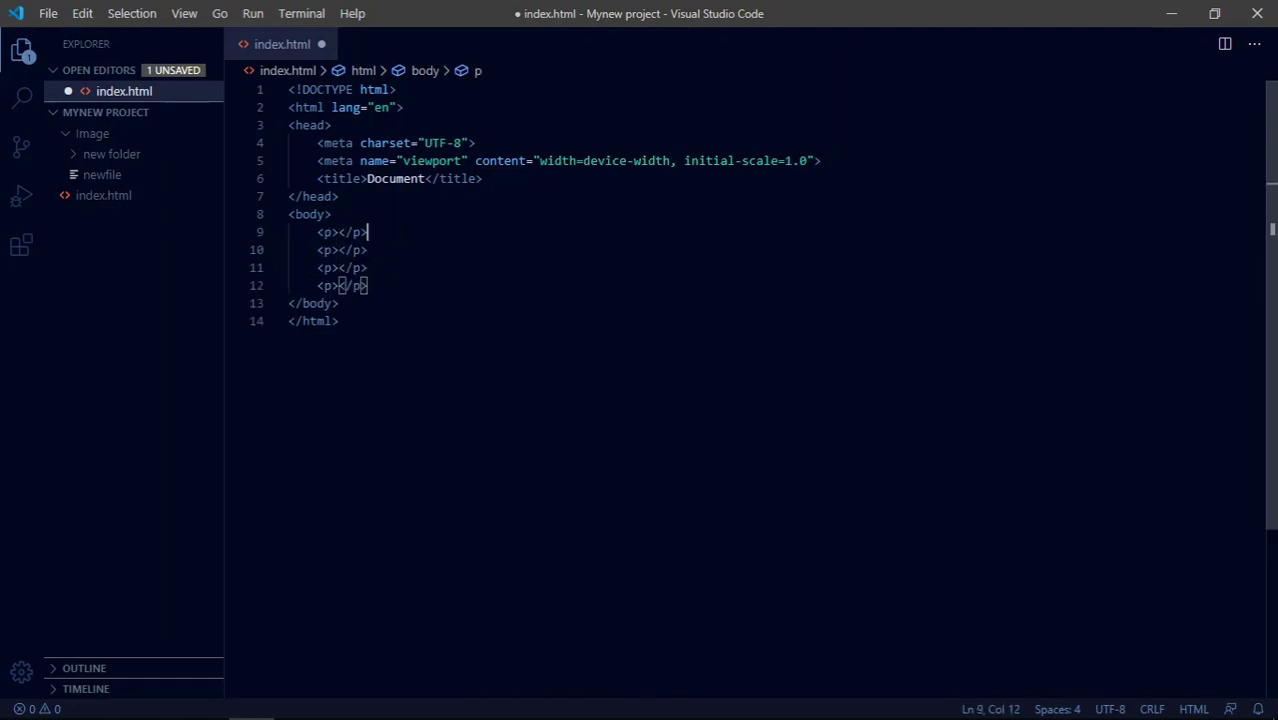
left_click(340, 232)
left_click_drag(367, 285, 340, 232)
left_click(367, 250)
left_click_drag(367, 285, 308, 232)
left_click(367, 250)
key("Down")
key("Down")
key("Up")
key("Up")
key("ctrl+alt+Up")
key("Escape")
key("Down")
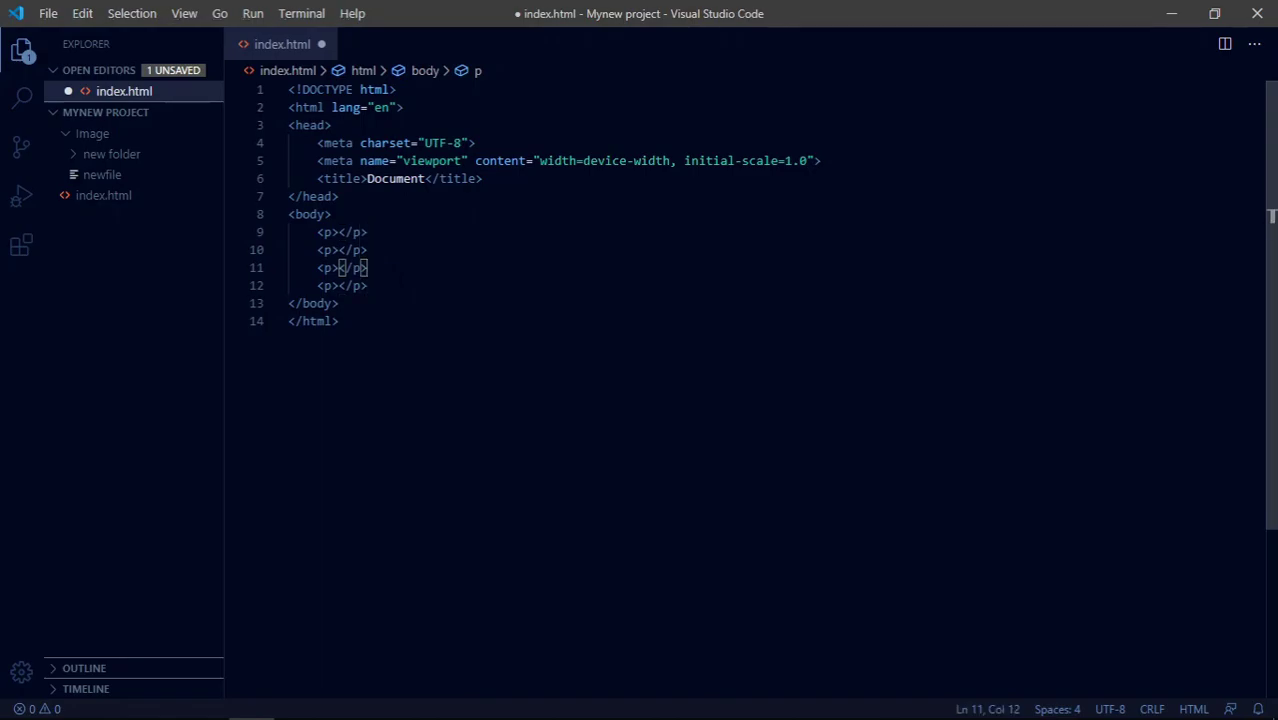
key("Down")
- Enter "This is my website" in the first paragraph and delete that text again
left_click(338, 232)
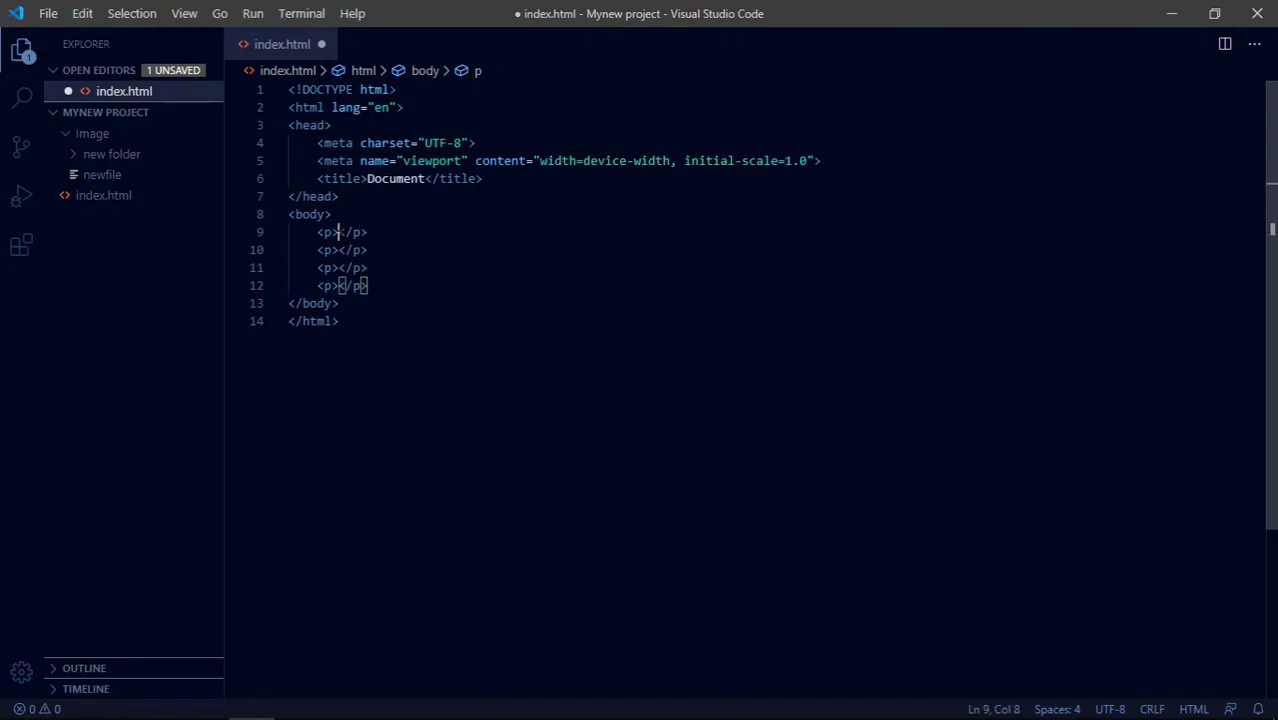
type("This is my webiste")
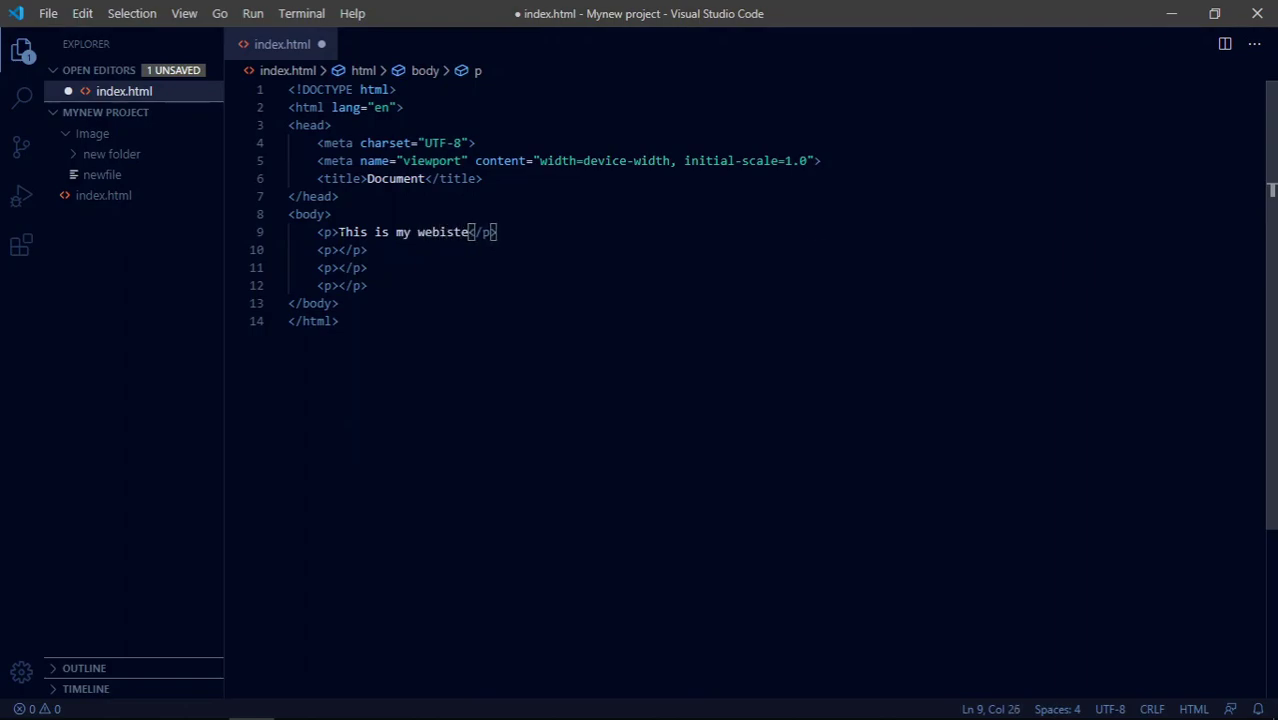
scroll(750, 320, "down", 1)
key("BackSpace")
key("BackSpace")
key("BackSpace")
key("BackSpace")
key("BackSpace")
key("BackSpace")
key("BackSpace")
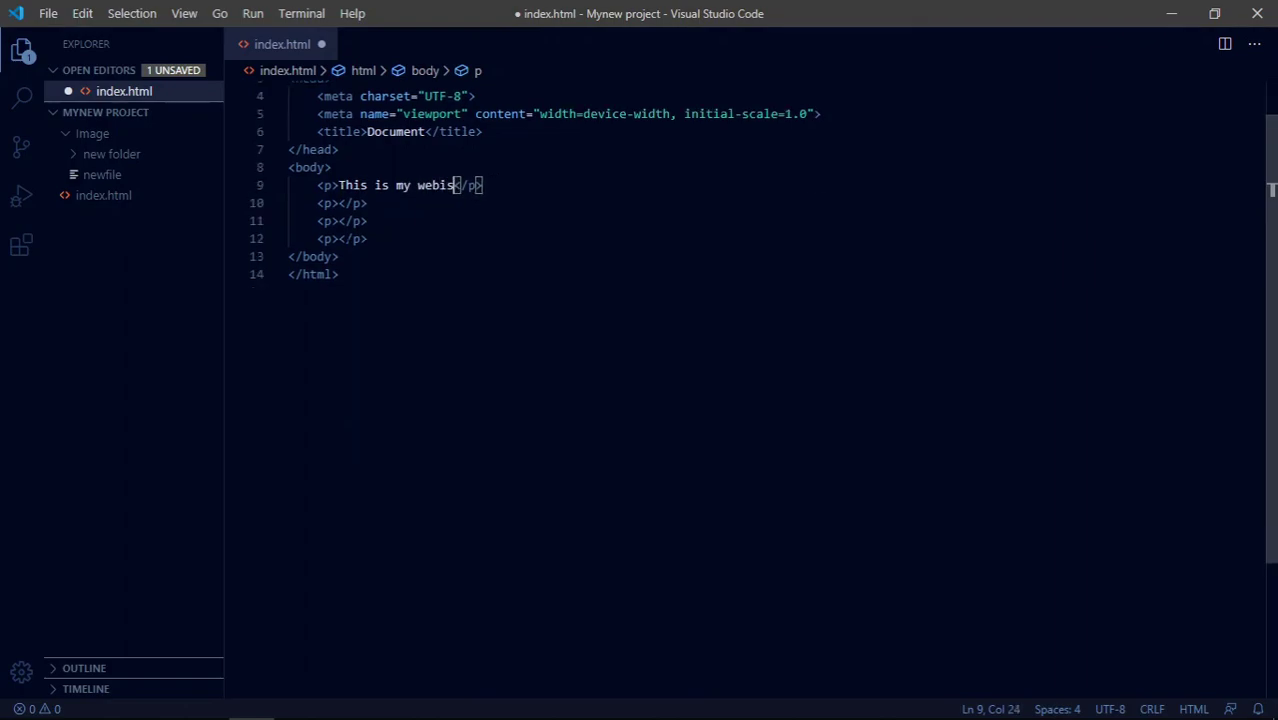
type("website")
key("BackSpace")
key("BackSpace")
key("BackSpace")
key("BackSpace")
key("BackSpace")
key("BackSpace")
key("BackSpace")
key("BackSpace")
key("BackSpace")
key("BackSpace")
key("BackSpace")
key("BackSpace")
key("BackSpace")
key("BackSpace")
key("BackSpace")
key("BackSpace")
key("BackSpace")
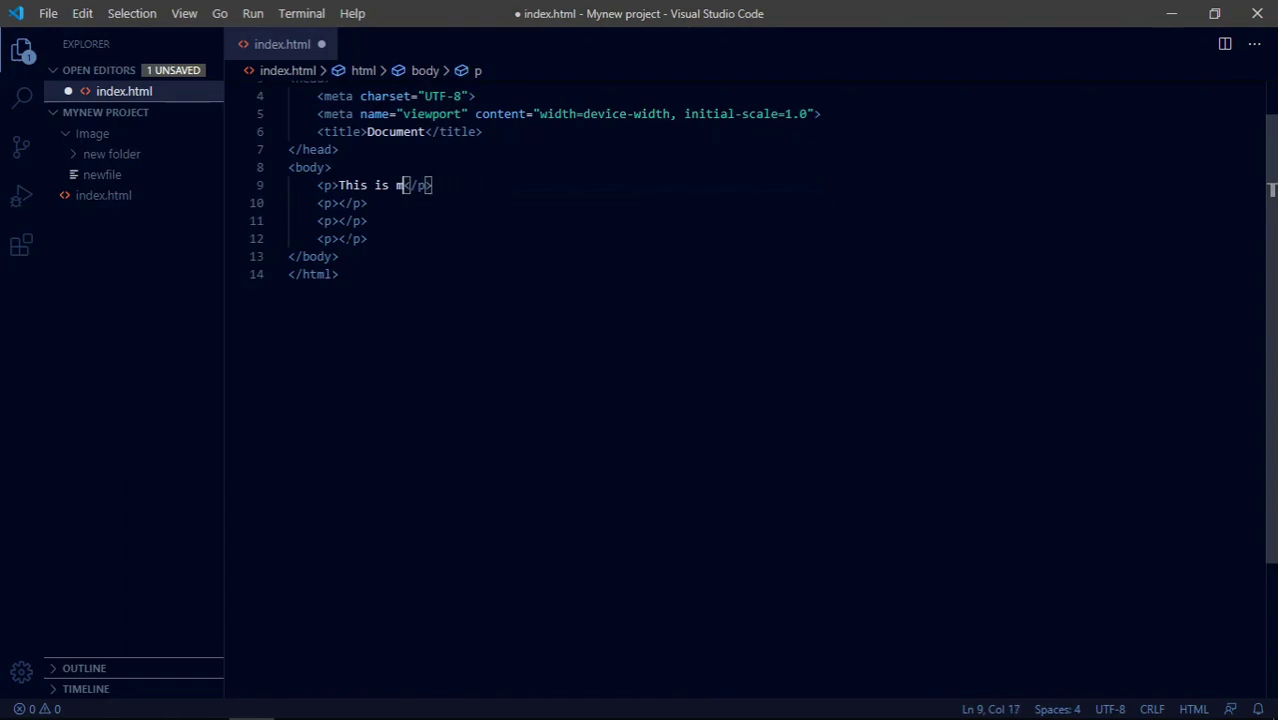
key("BackSpace")
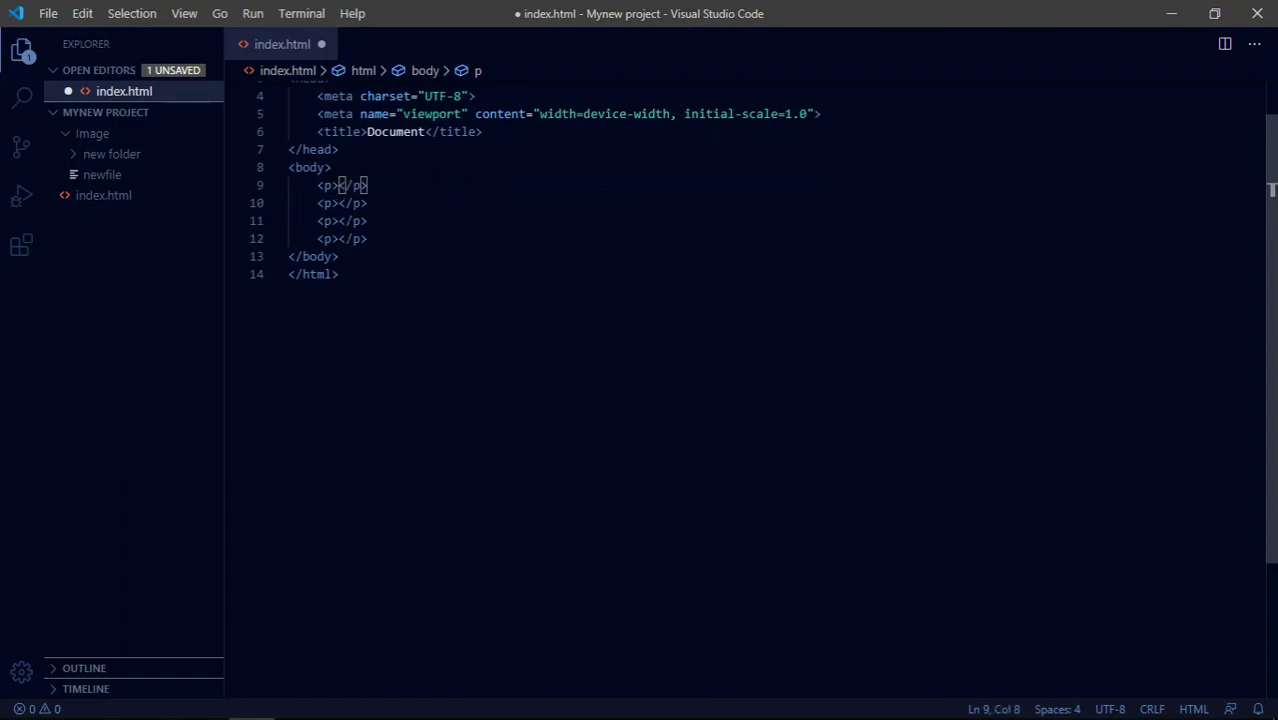
- Enter " This is my new website" in all four paragraphs at once using multiple cursors
key("Up")
key("Down")
key("Right")
key("ctrl+alt+Down")
key("ctrl+alt+Down")
key("ctrl+alt+Down")
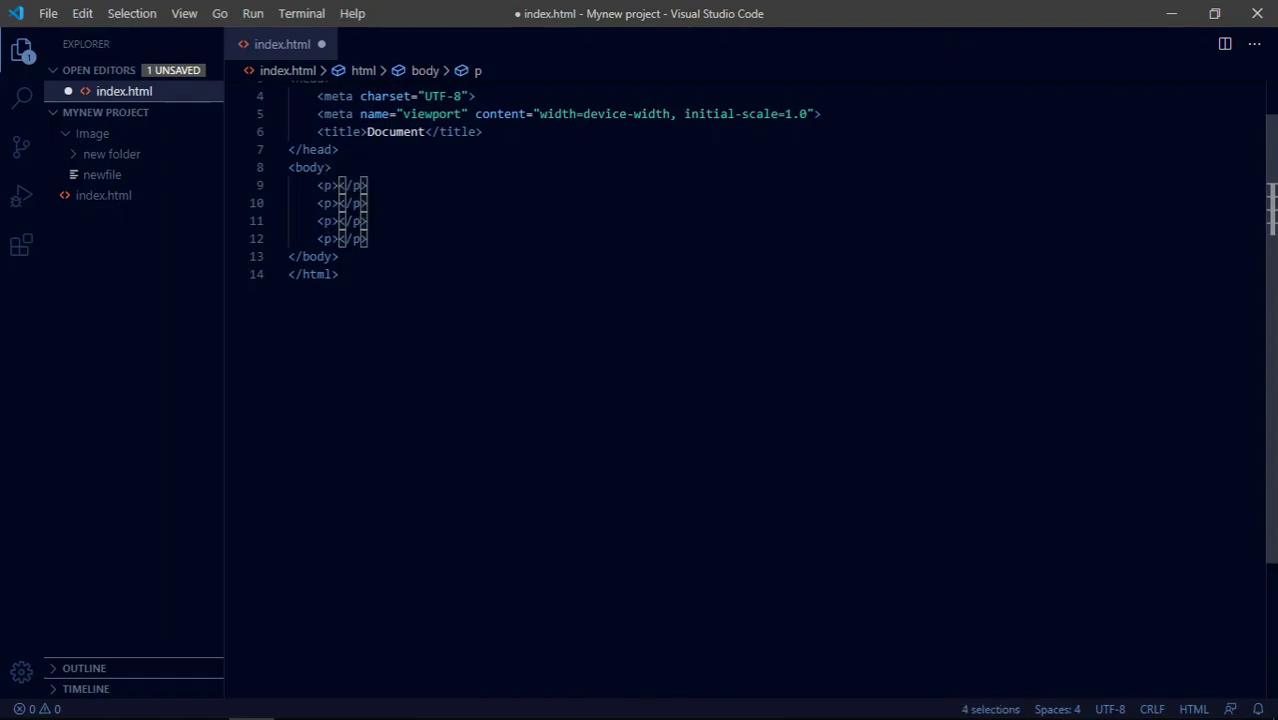
type("T")
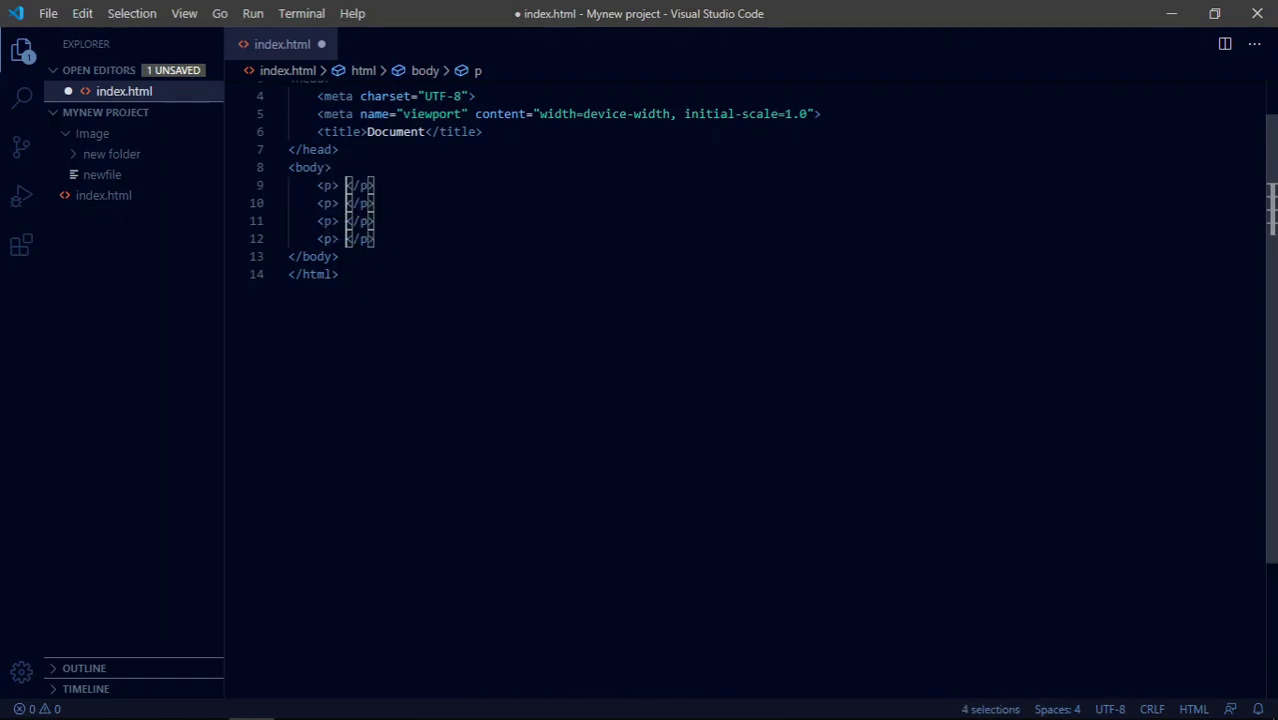
type("his is my new ")
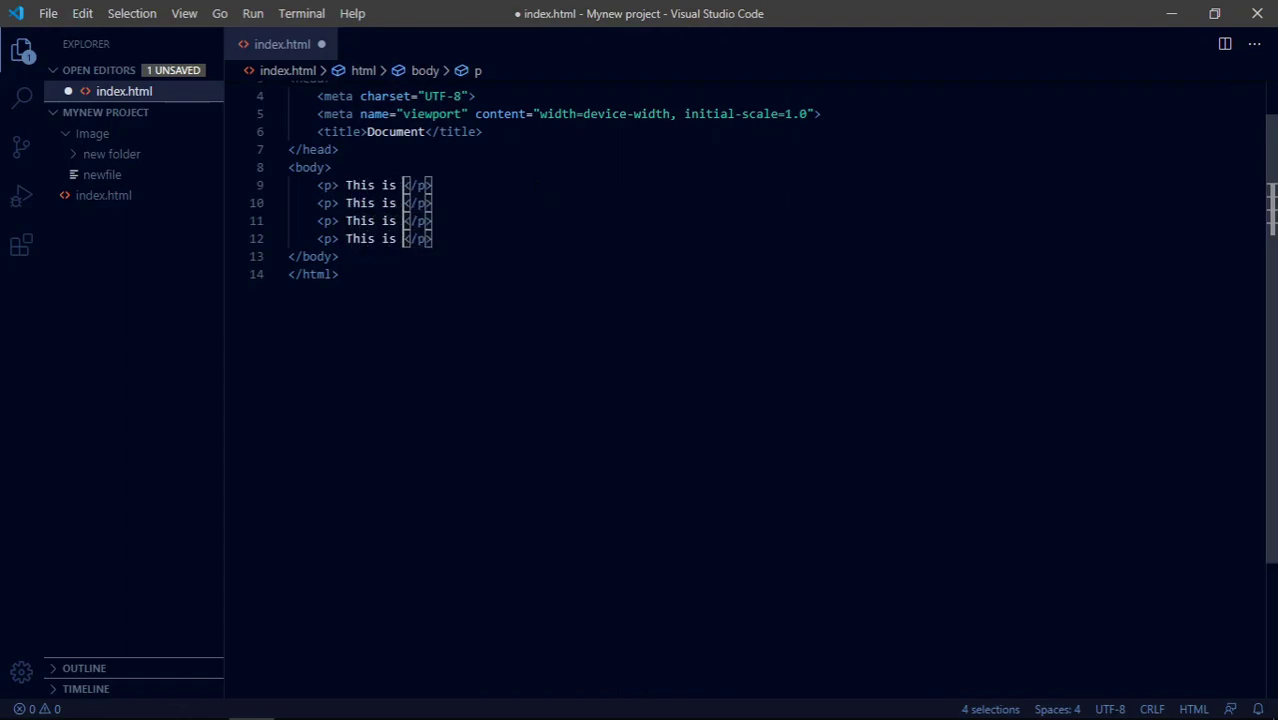
type("website")
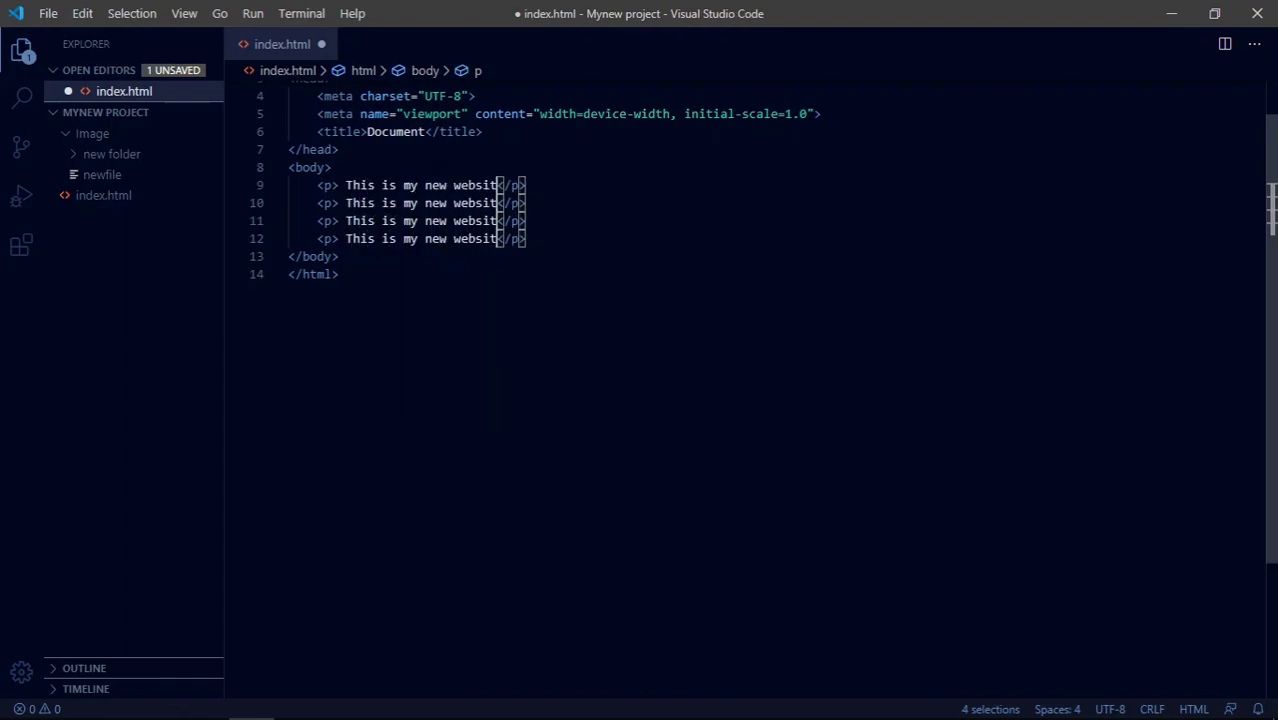
key("Escape")
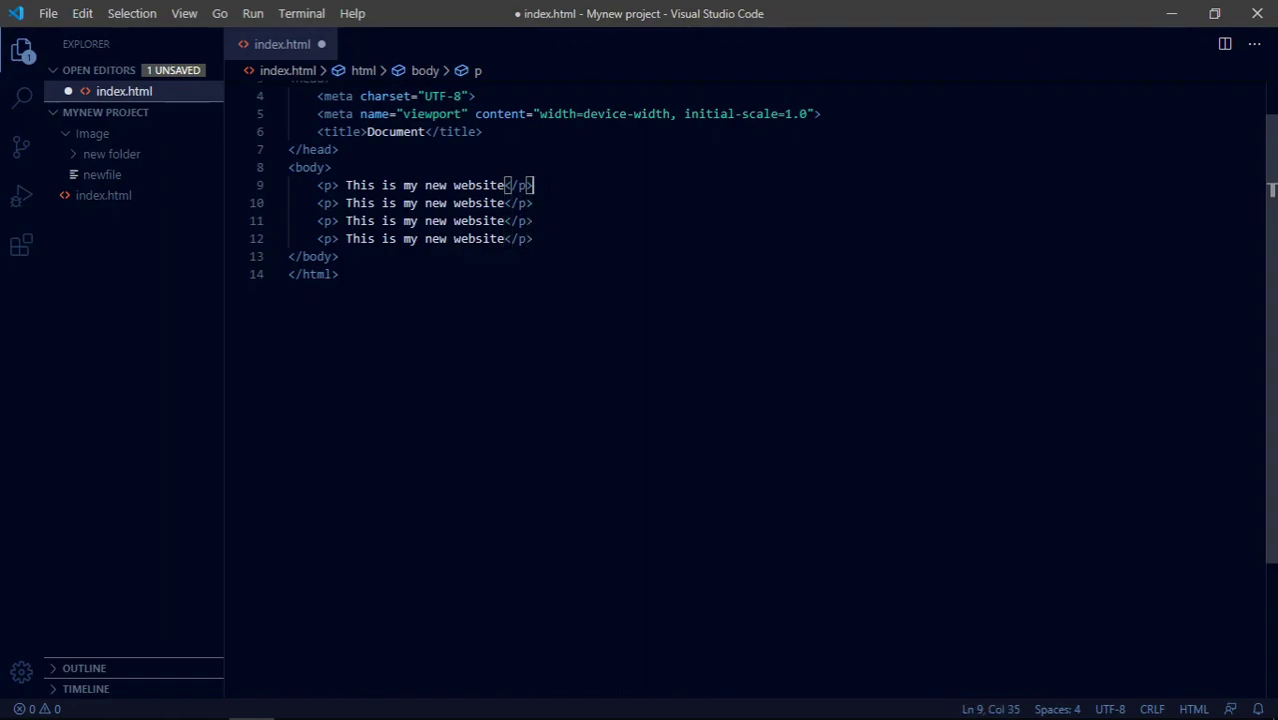
left_click(340, 274)
scroll(750, 320, "up", 1)
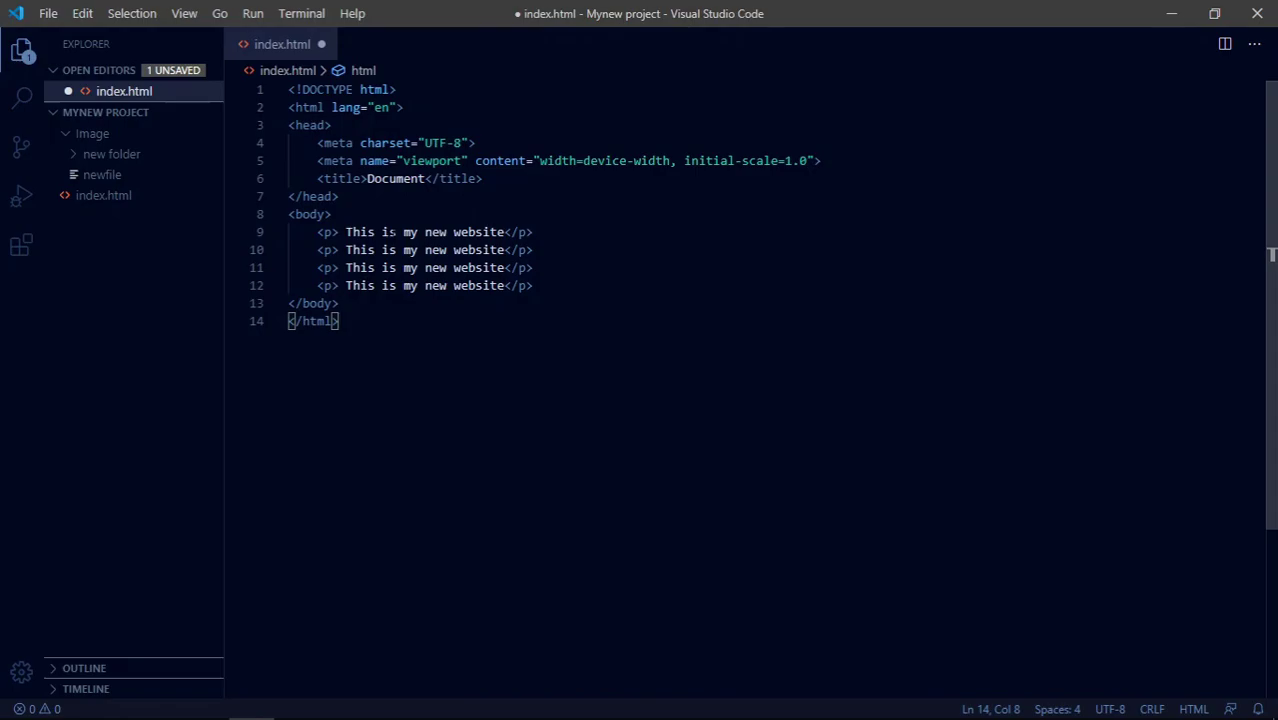
- Restore the editor window to its smaller size and minimize it to show the desktop
double_click(986, 24)
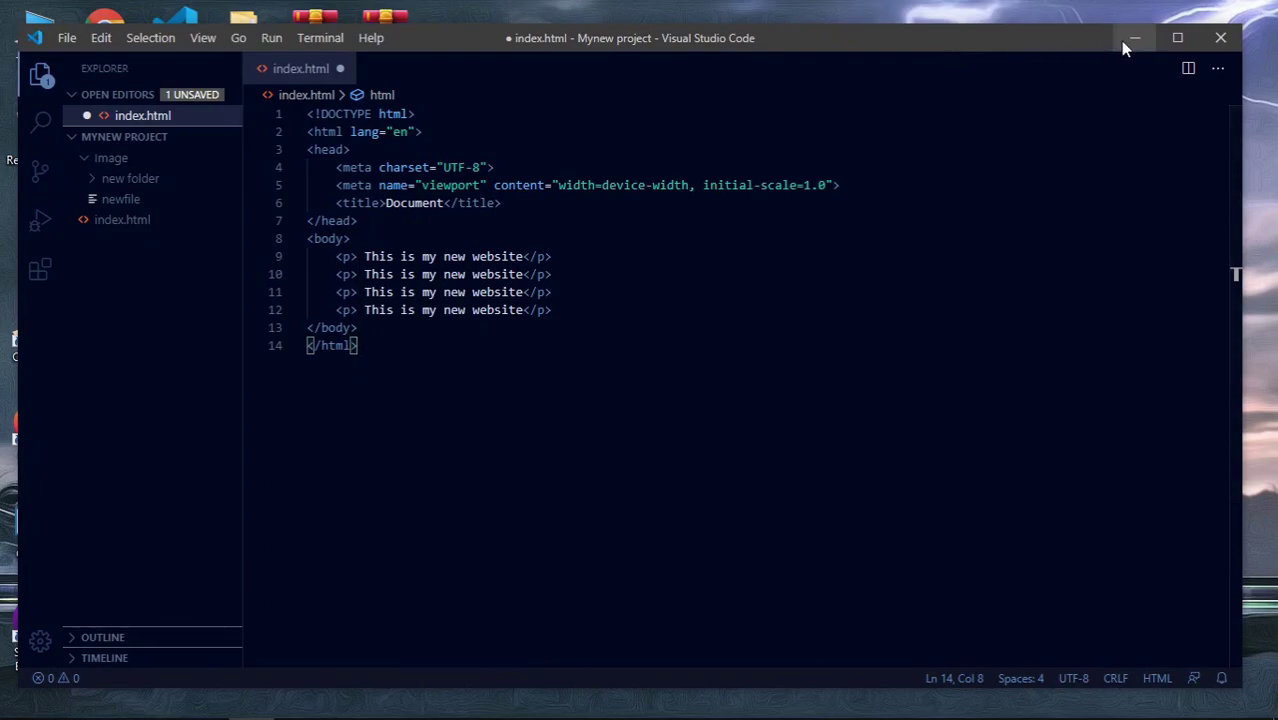
left_click(1134, 39)
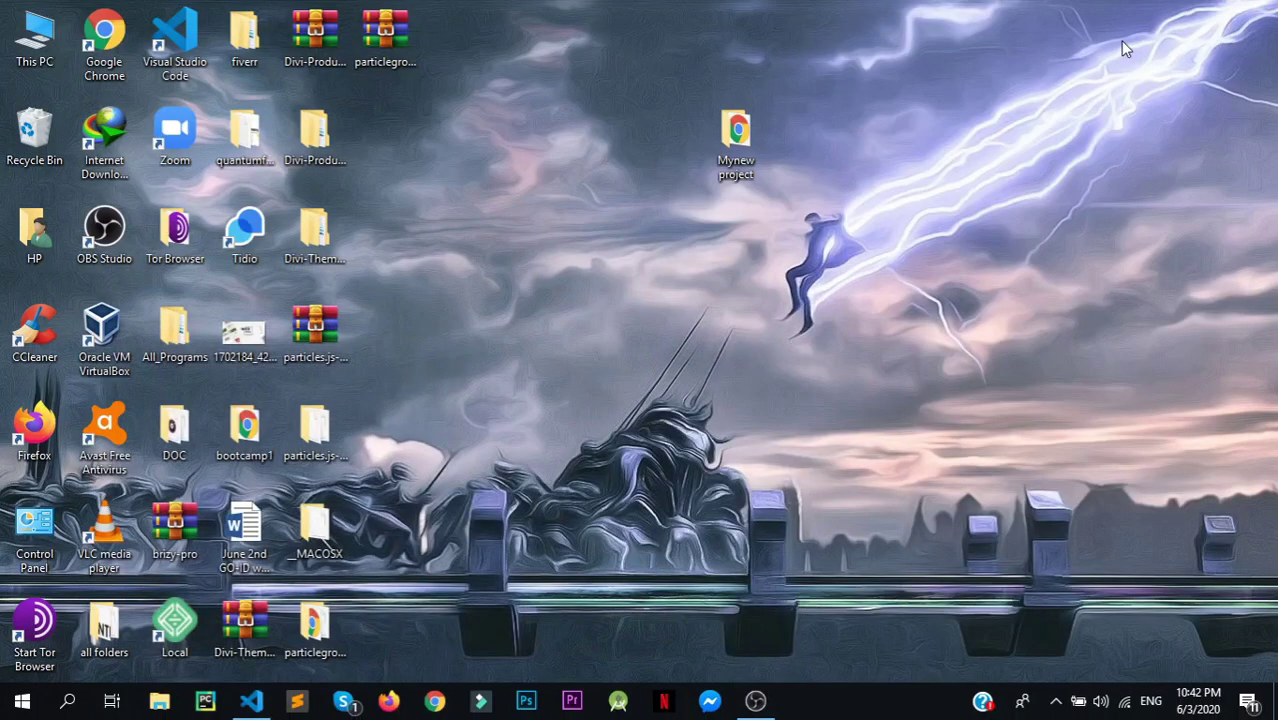